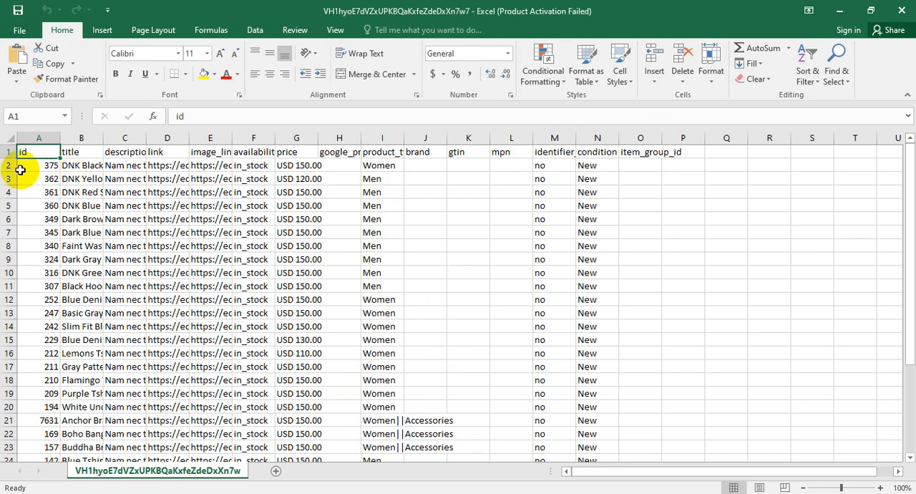
# Copy the product data in rows 2 to 32 of the exported spreadsheet.
pyautogui.moveTo(29, 167); pyautogui.dragTo(125, 181)
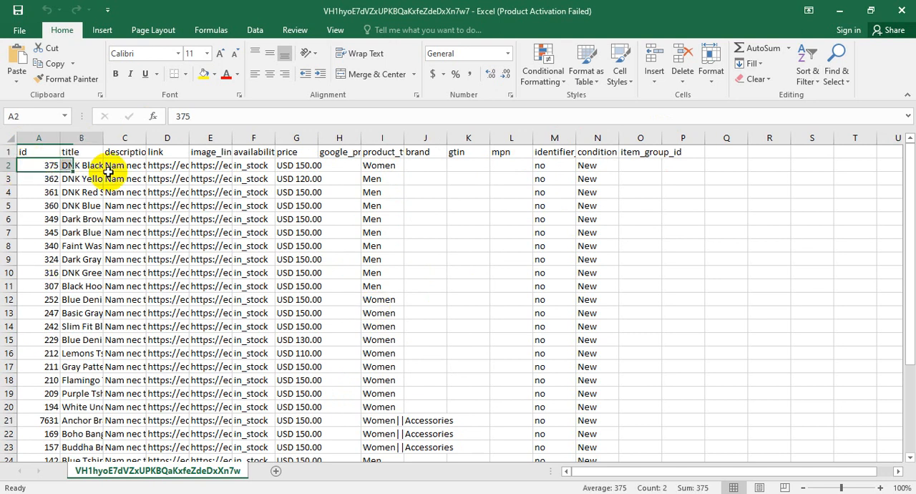
pyautogui.click(597, 207)
pyautogui.click(684, 232)
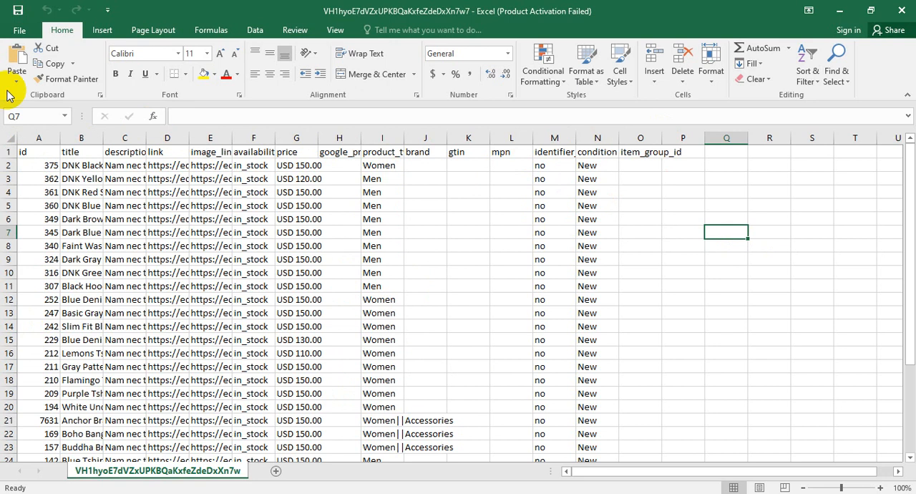
pyautogui.click(13, 166)
pyautogui.moveTo(13, 166); pyautogui.dragTo(6, 422)
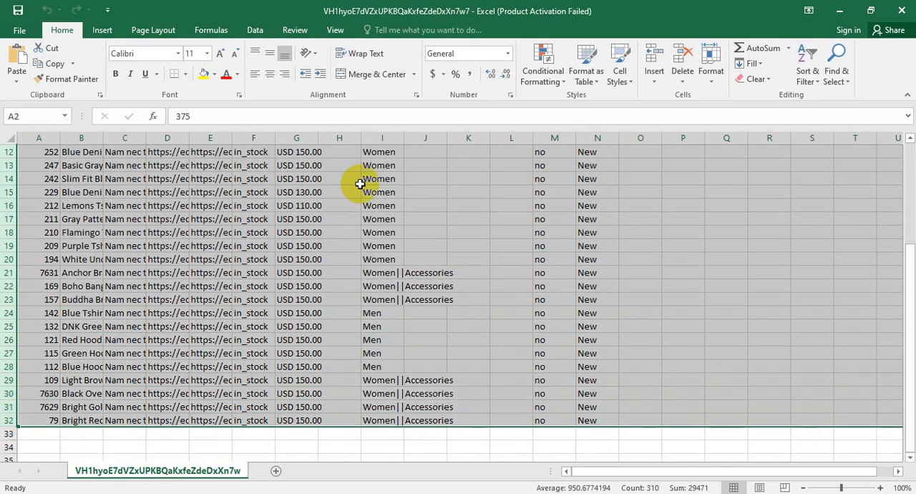
pyautogui.hotkey('ctrl', 'c')
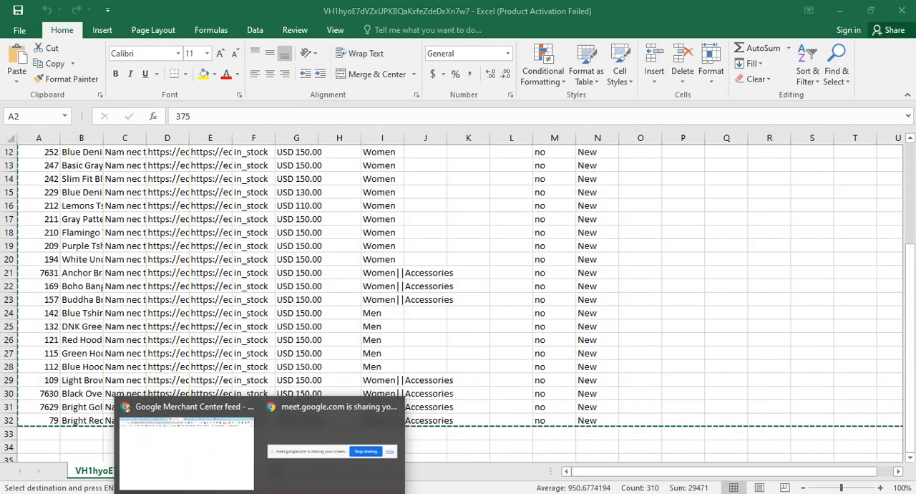
# Switch to the Google Merchant Center feed sheet and clear the sample rows 2 to 14.
pyautogui.click(189, 468)
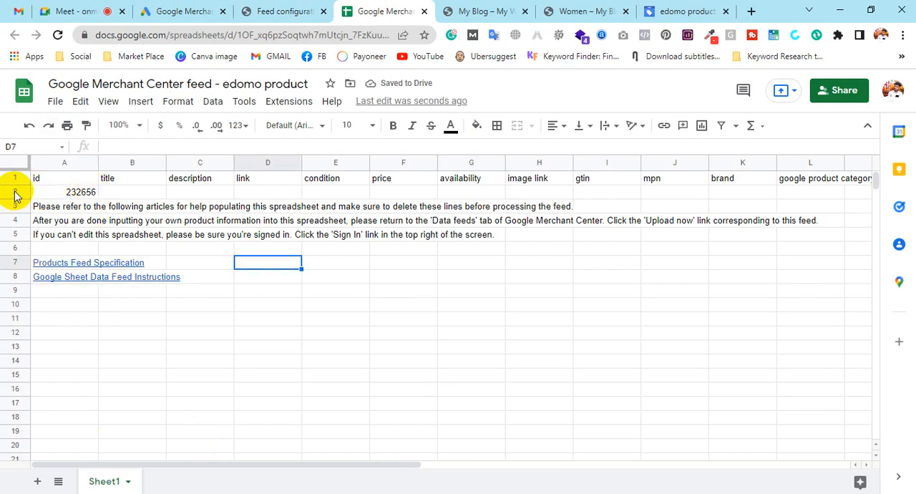
pyautogui.moveTo(14, 192); pyautogui.dragTo(12, 372)
pyautogui.press('Delete')
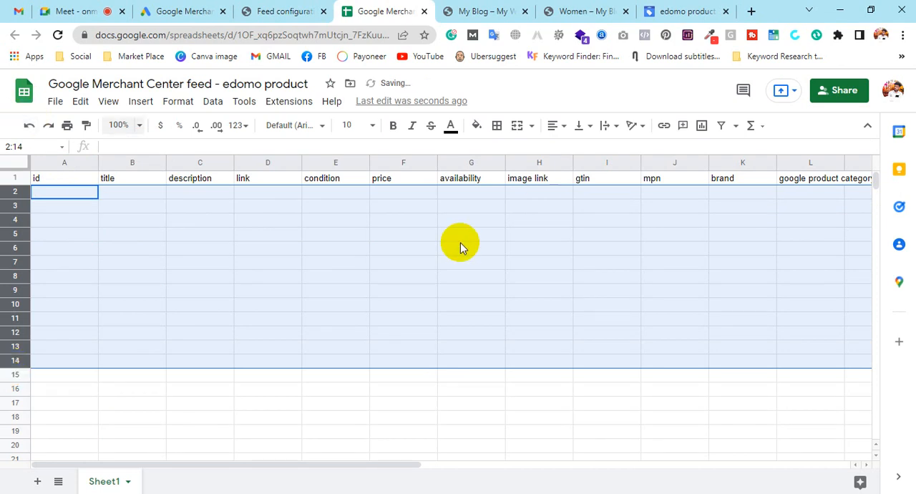
# Paste the copied product rows starting at cell A2.
pyautogui.click(211, 301)
pyautogui.click(82, 198)
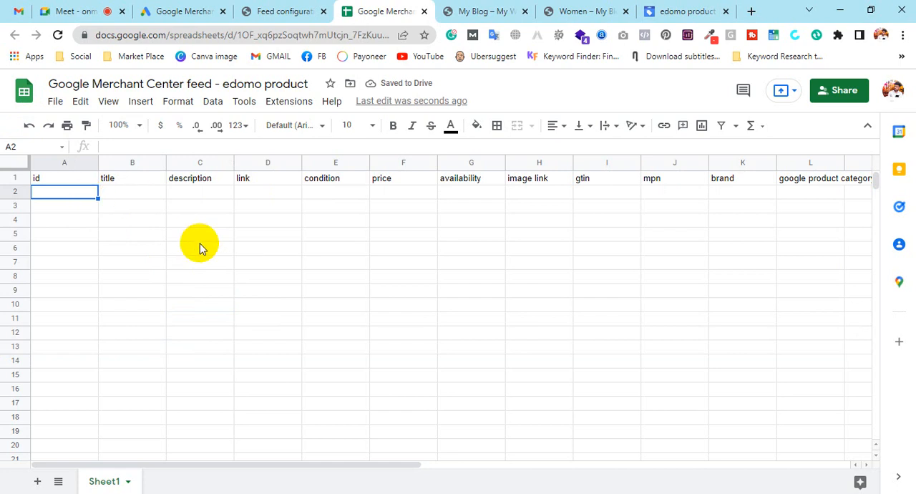
pyautogui.hotkey('ctrl', 'v')
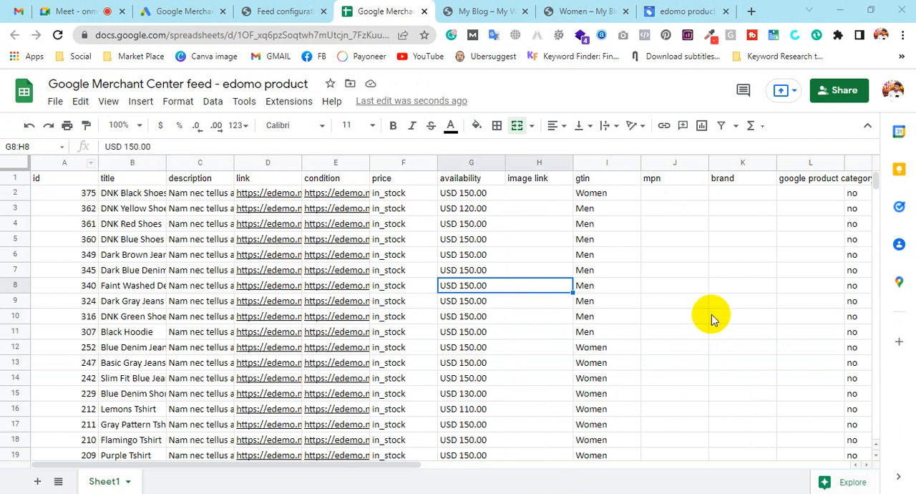
# Review the pasted product rows and check the Merchant Center feed processing page.
pyautogui.scroll(-4, 713, 313)
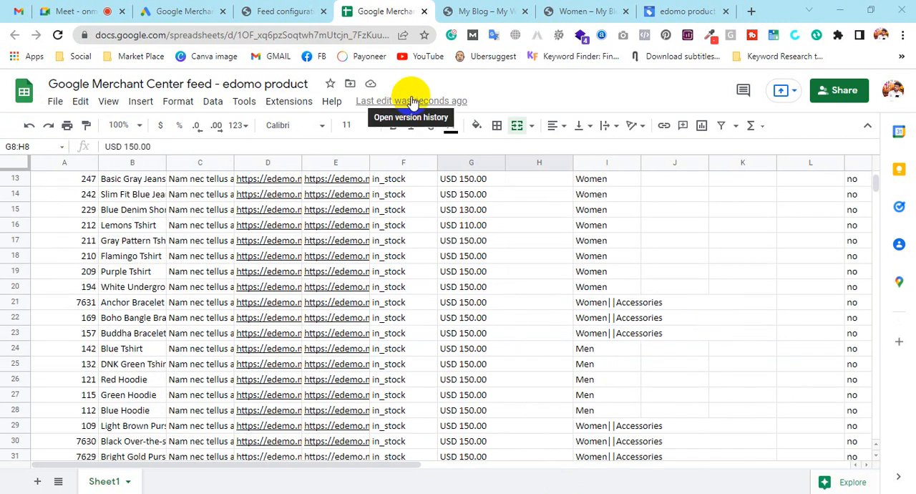
pyautogui.scroll(-6, 648, 327)
pyautogui.scroll(7, 647, 322)
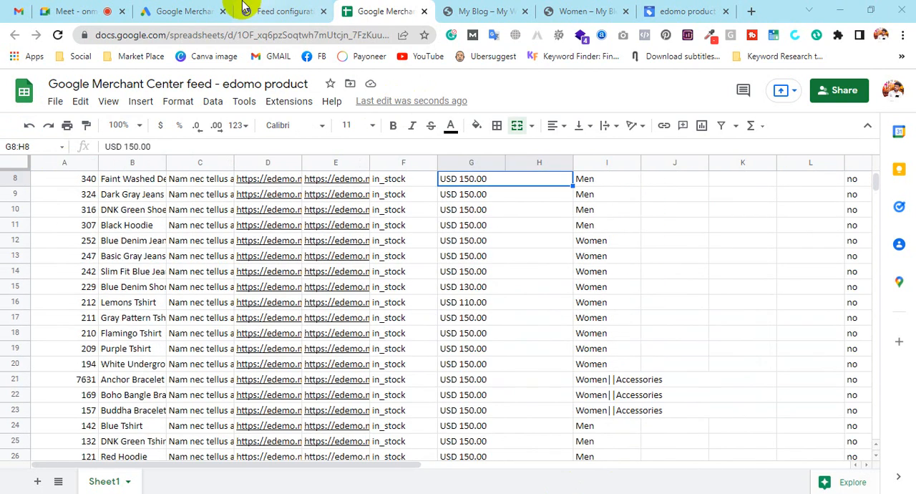
pyautogui.click(191, 9)
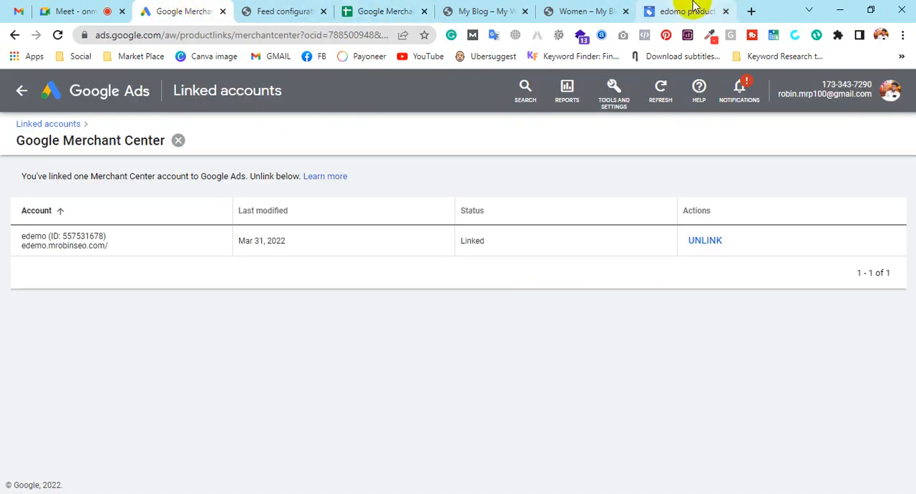
pyautogui.click(693, 9)
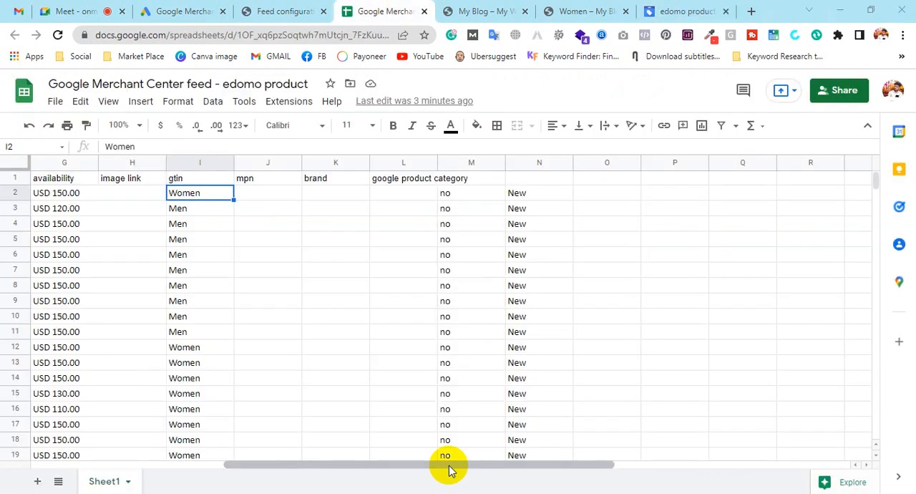
pyautogui.moveTo(449, 469); pyautogui.dragTo(345, 470)
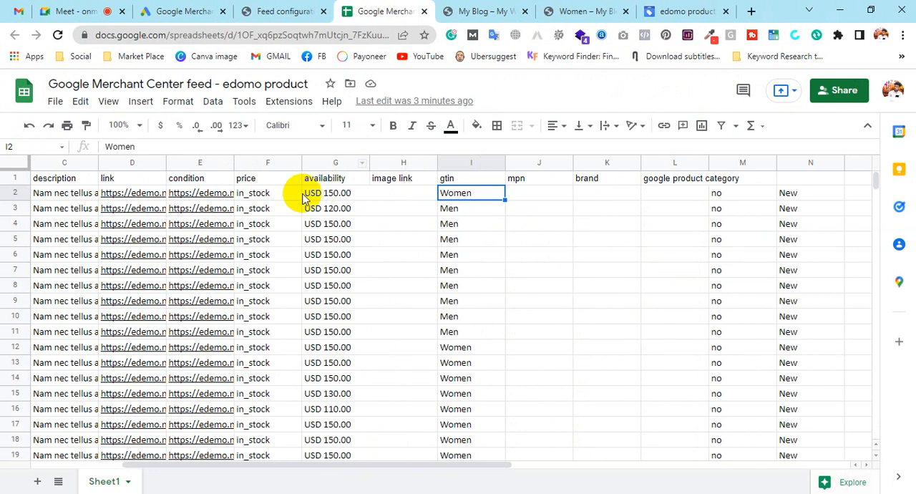
# Rename header F1 to availability and header G1 to price so they match their data.
pyautogui.click(266, 178)
pyautogui.click(324, 179)
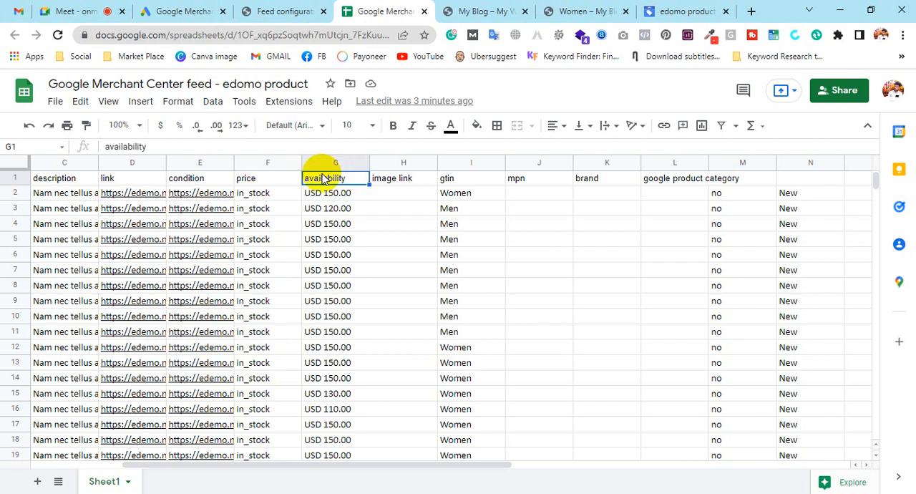
pyautogui.click(284, 183)
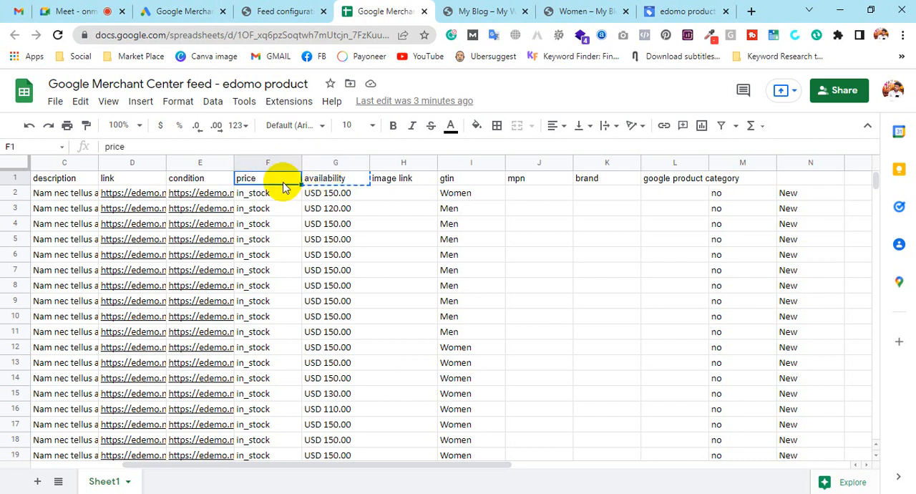
pyautogui.hotkey('ctrl', 'v')
pyautogui.click(312, 181)
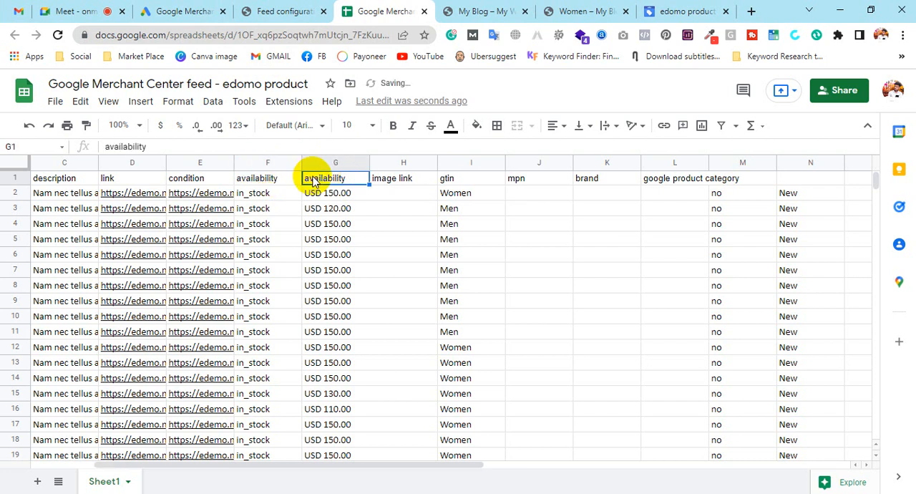
pyautogui.write('P')
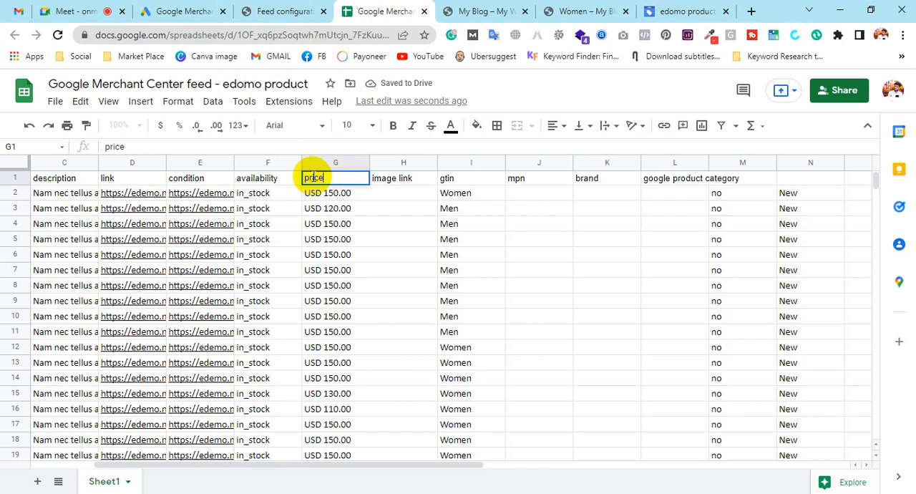
pyautogui.write('rice')
# Inspect the price cells spanning columns G and H.
pyautogui.moveTo(491, 210); pyautogui.dragTo(491, 222)
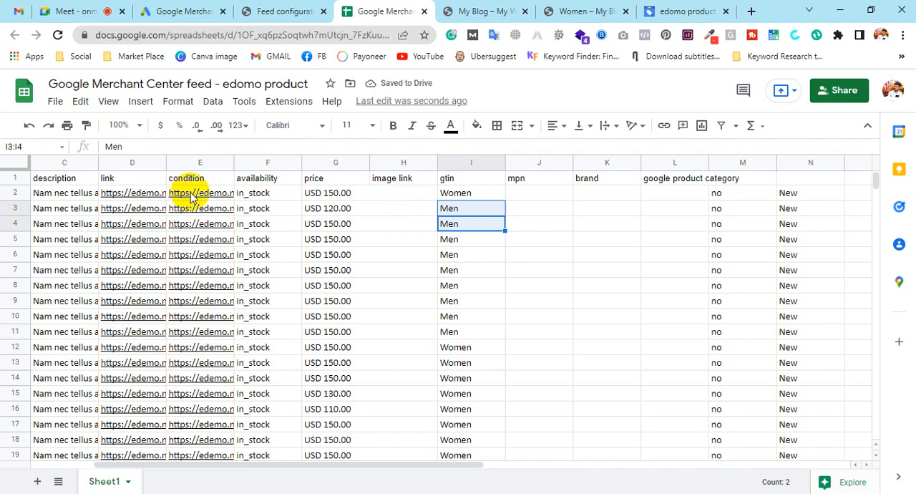
pyautogui.moveTo(203, 194)
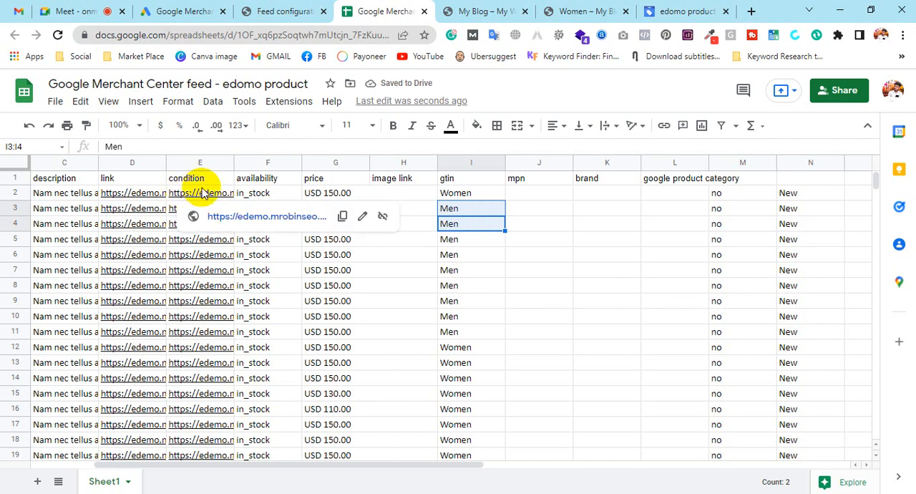
pyautogui.click(549, 269)
pyautogui.click(808, 185)
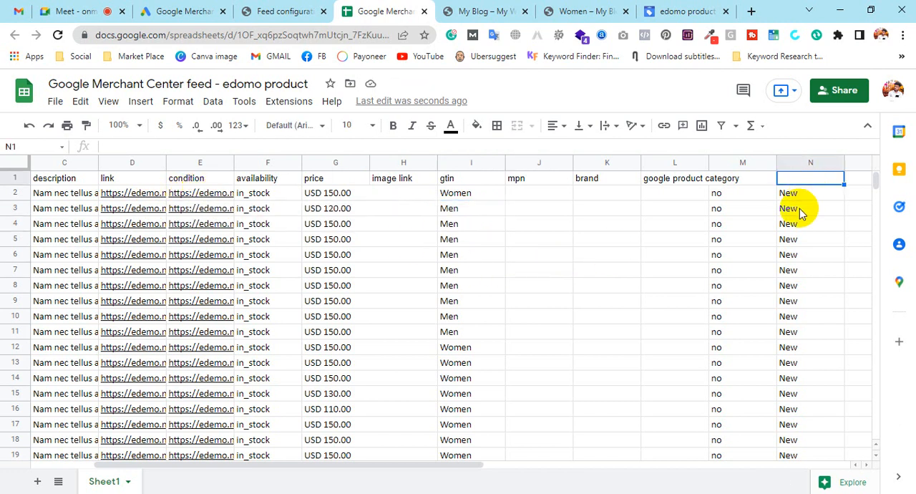
pyautogui.click(796, 195)
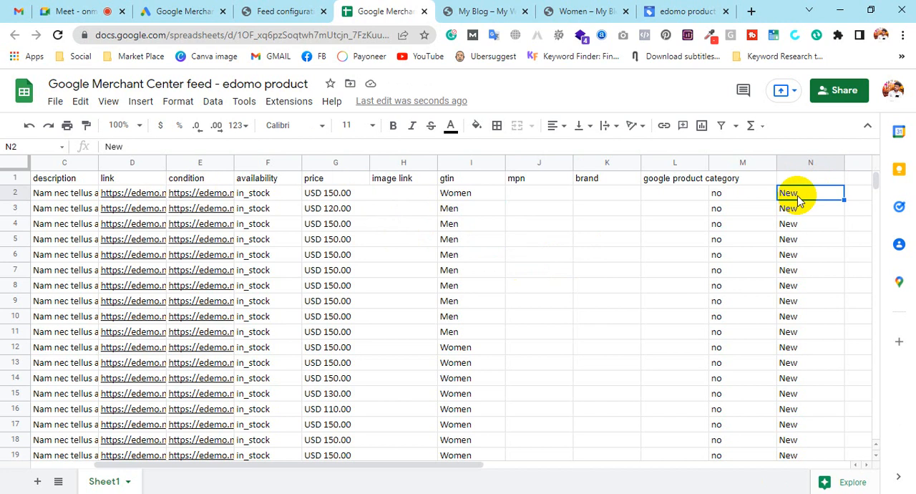
pyautogui.moveTo(188, 201)
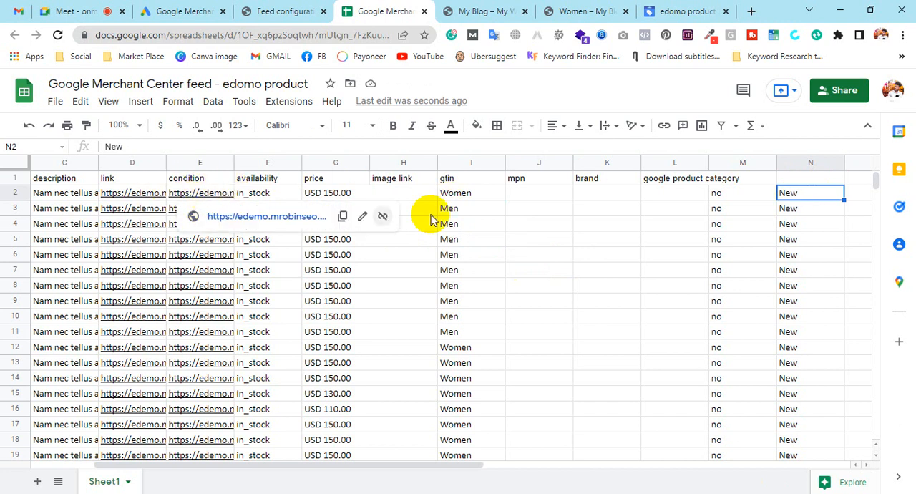
pyautogui.moveTo(322, 193); pyautogui.dragTo(405, 193)
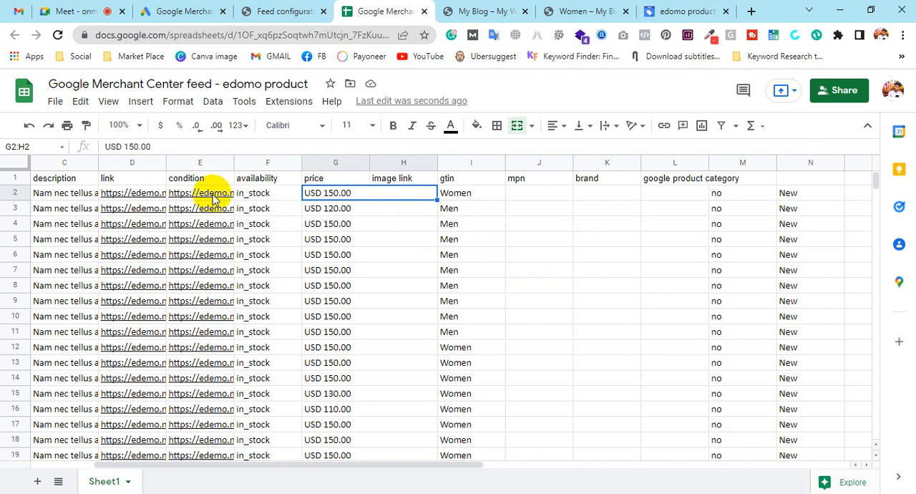
pyautogui.click(414, 228)
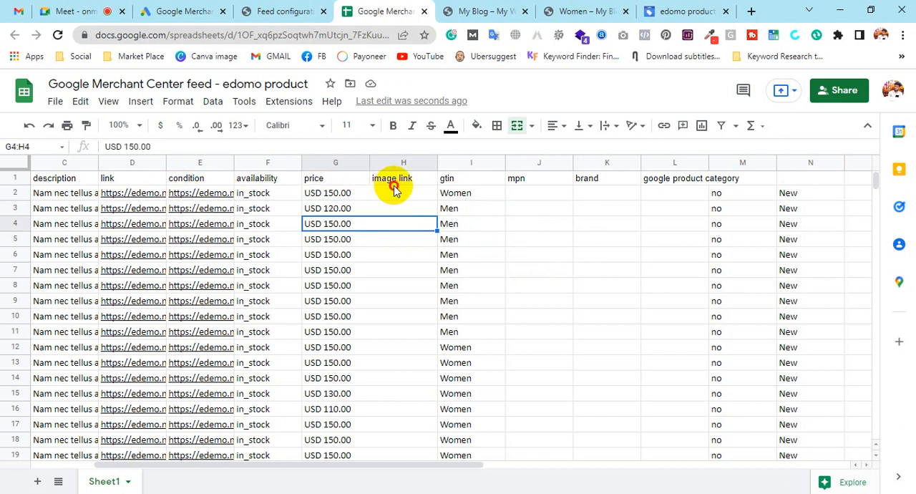
pyautogui.doubleClick(393, 184)
pyautogui.tripleClick(410, 193)
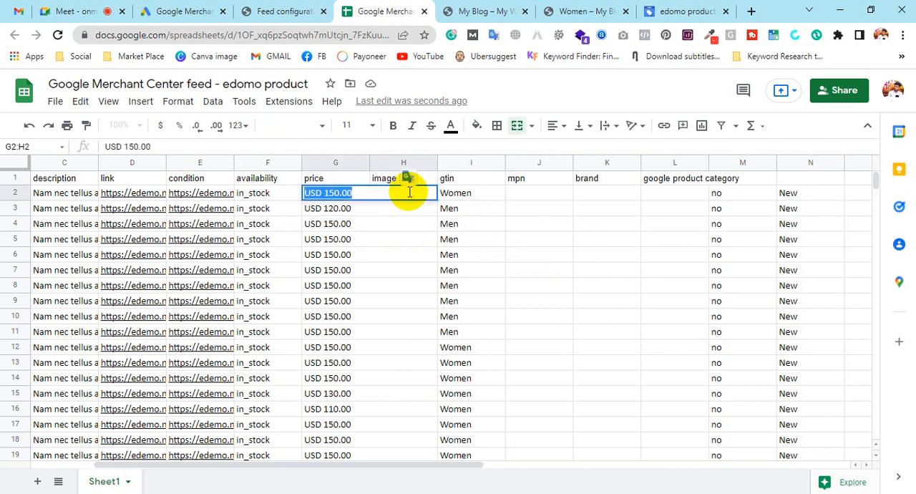
pyautogui.click(430, 224)
pyautogui.click(530, 223)
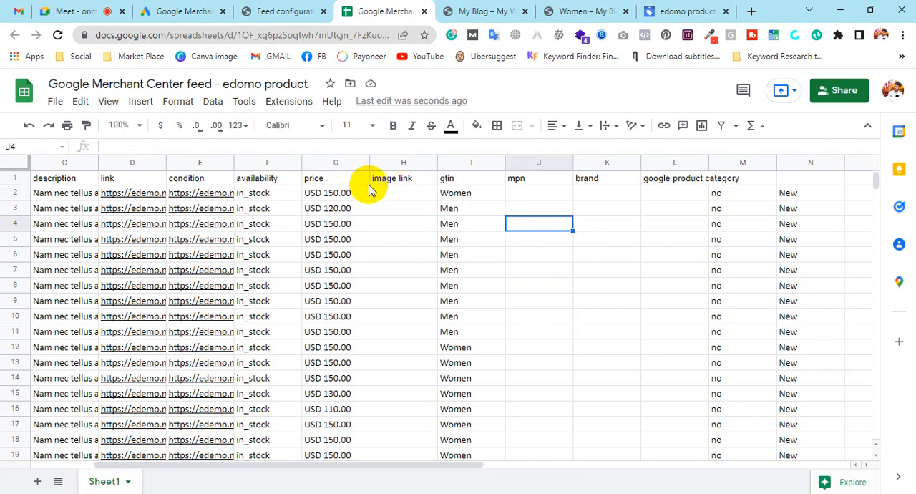
pyautogui.click(363, 180)
pyautogui.moveTo(370, 185); pyautogui.dragTo(359, 319)
pyautogui.click(404, 275)
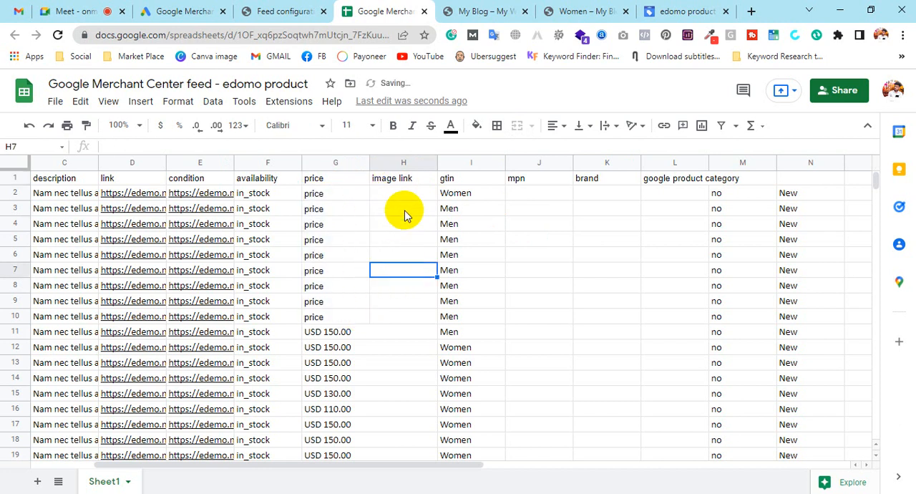
pyautogui.click(403, 191)
pyautogui.scroll(-1, 376, 260)
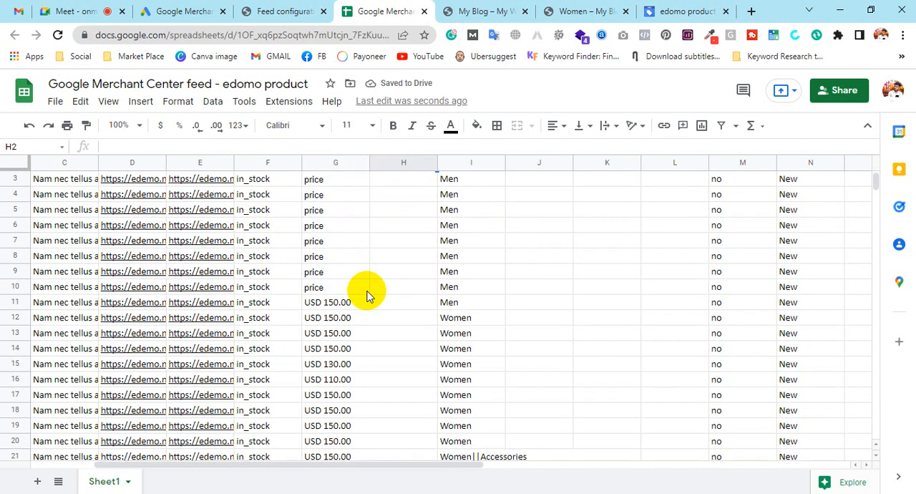
pyautogui.click(365, 289)
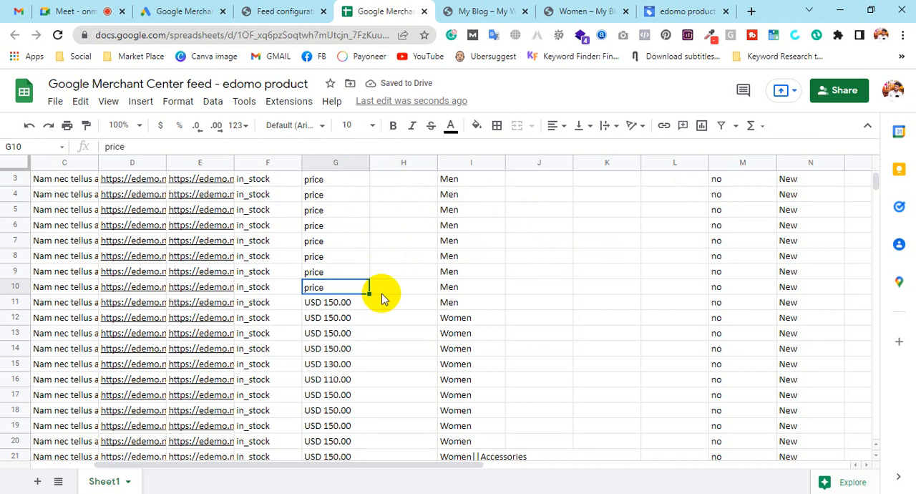
pyautogui.scroll(1, 501, 279)
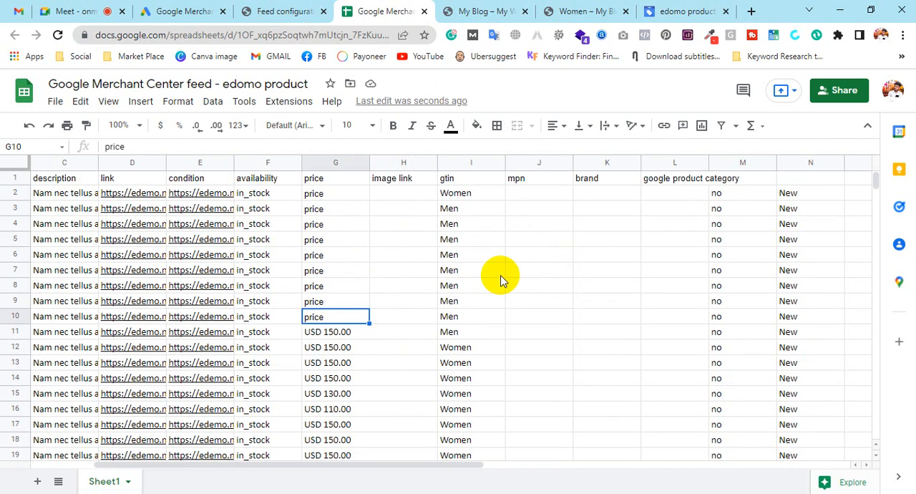
pyautogui.hotkey('ctrl', 'z')
pyautogui.moveTo(387, 194); pyautogui.dragTo(358, 199)
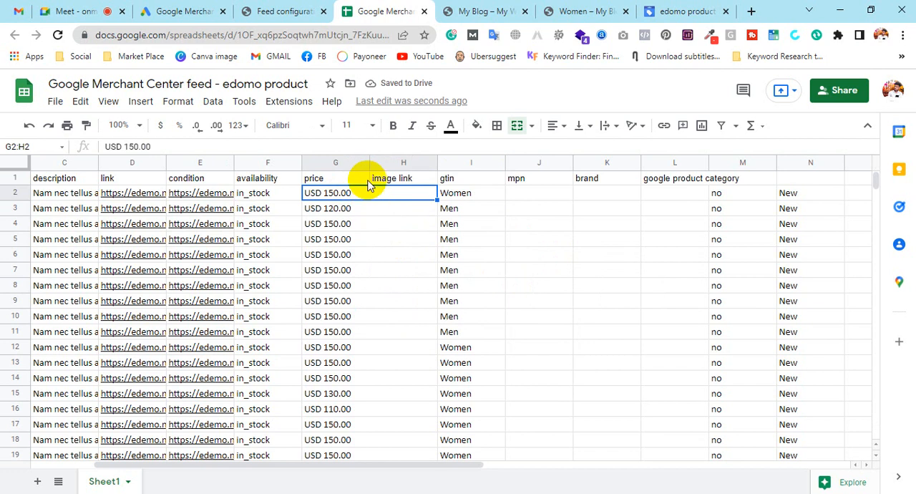
pyautogui.press('Down')
pyautogui.press('Down')
pyautogui.press('Down')
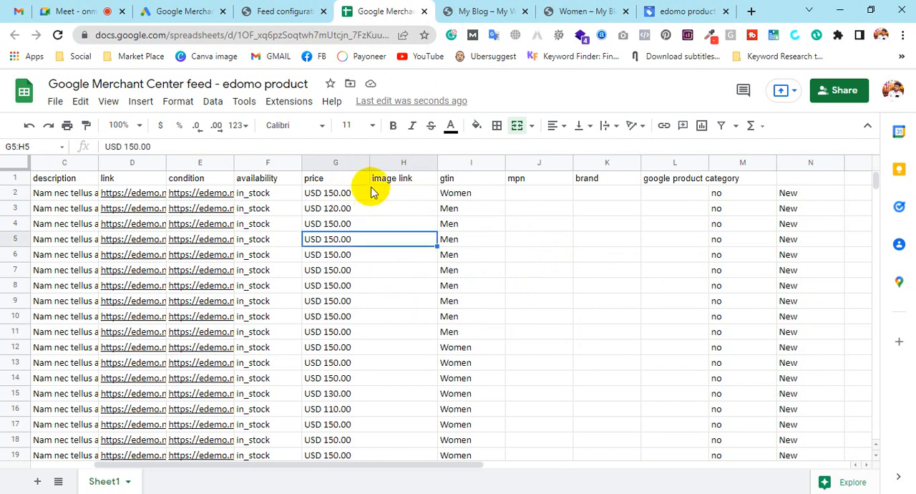
pyautogui.click(363, 179)
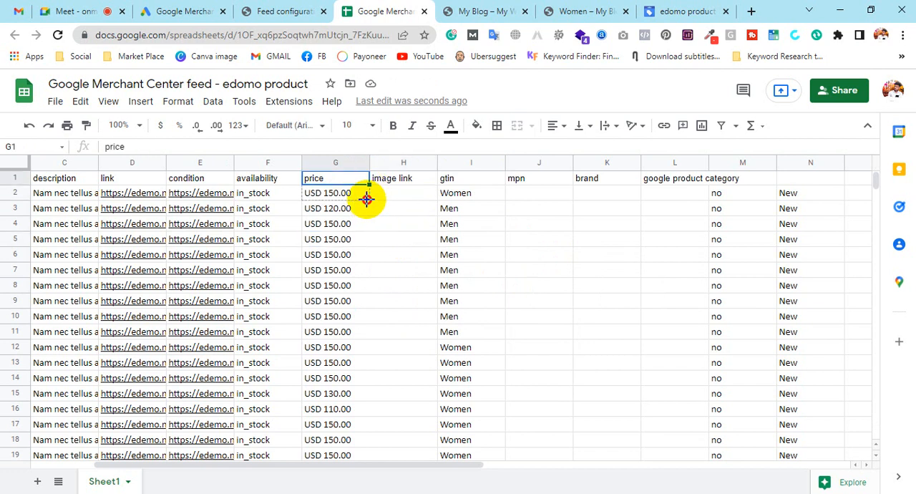
pyautogui.moveTo(366, 205); pyautogui.dragTo(366, 208)
pyautogui.click(387, 219)
pyautogui.click(345, 210)
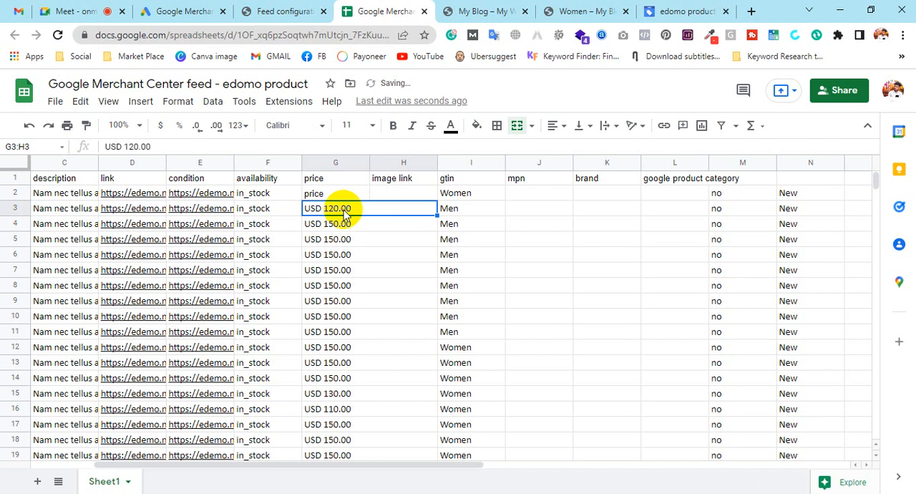
# Enter USD 120.00 as the price in cell G2.
pyautogui.click(339, 194)
pyautogui.write('120')
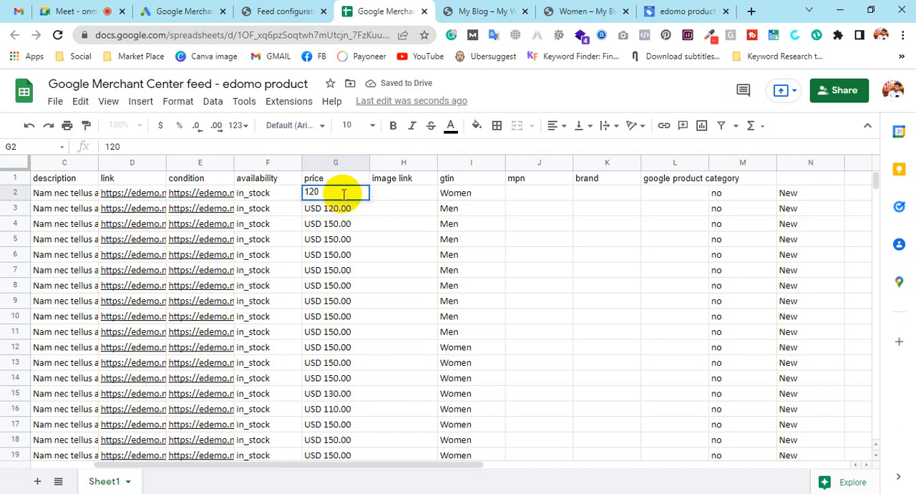
pyautogui.press('Return')
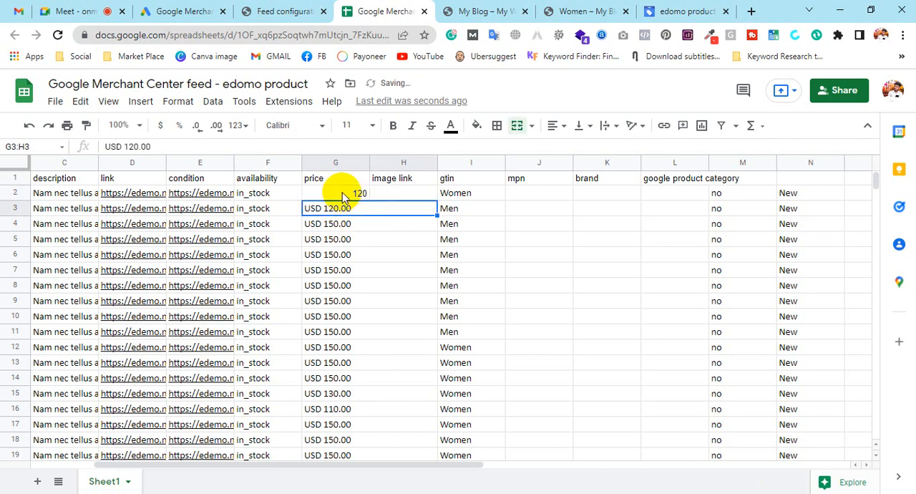
pyautogui.doubleClick(343, 193)
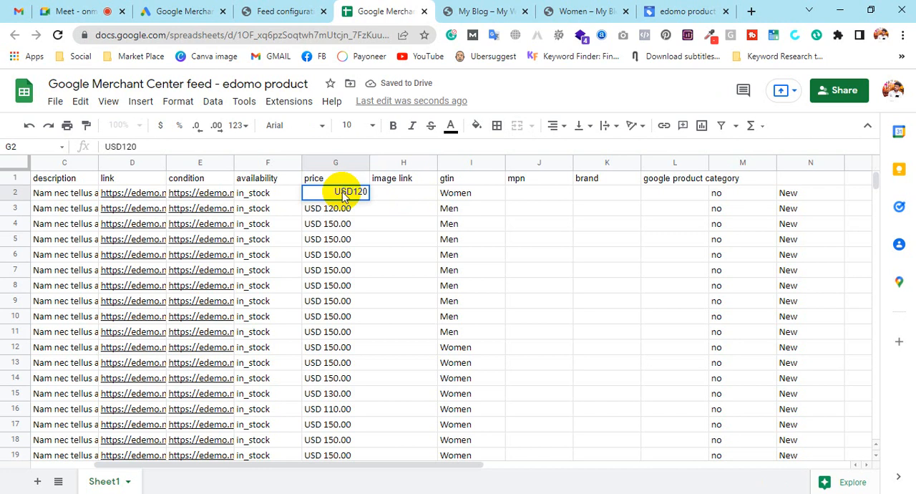
pyautogui.press('Return')
pyautogui.doubleClick(344, 192)
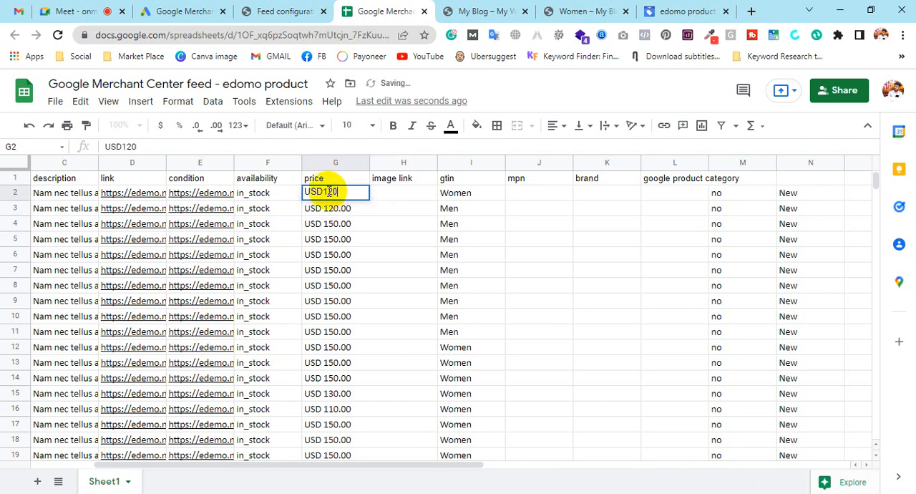
pyautogui.click(323, 191)
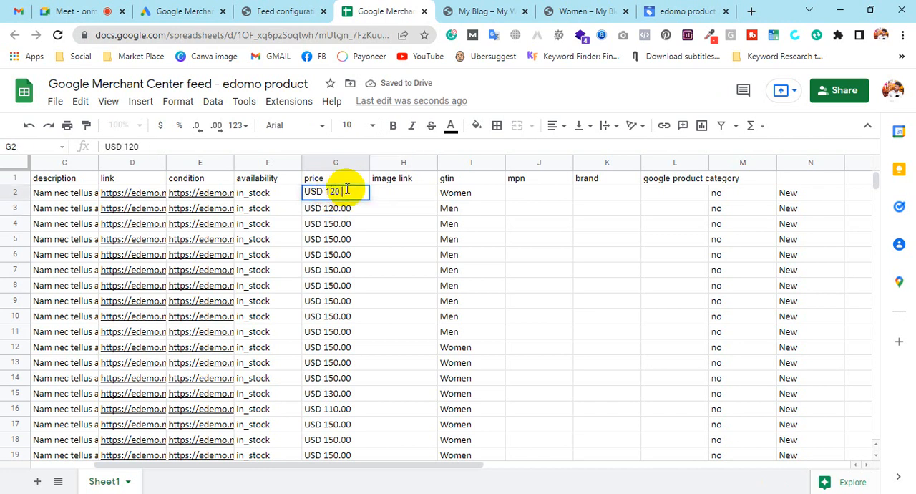
# Fill the price from G2 down column G to row 42.
pyautogui.click(374, 239)
pyautogui.click(365, 197)
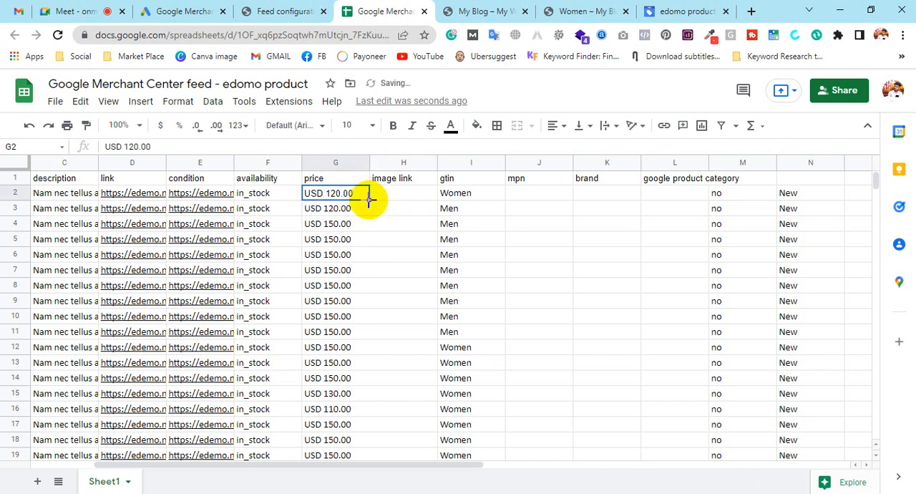
pyautogui.moveTo(369, 201); pyautogui.dragTo(380, 176)
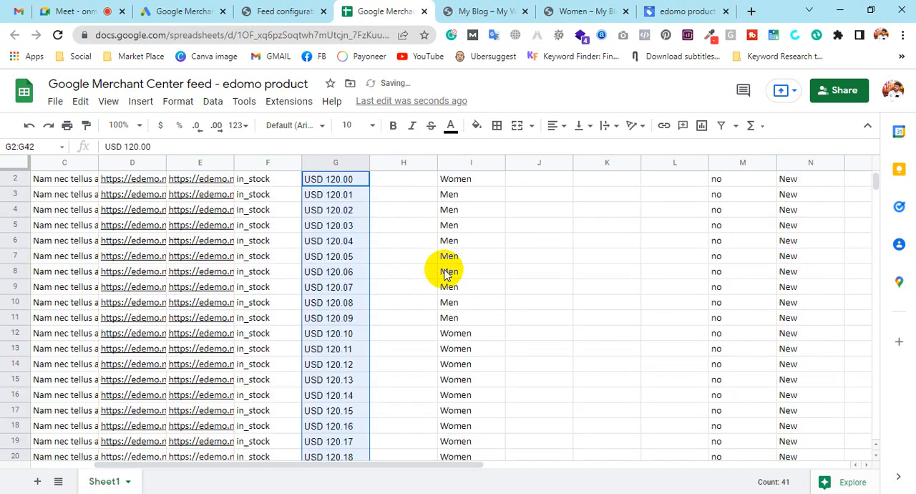
# Delete the extra price values in rows 33 to 42 below the product rows.
pyautogui.click(445, 272)
pyautogui.scroll(-5, 374, 270)
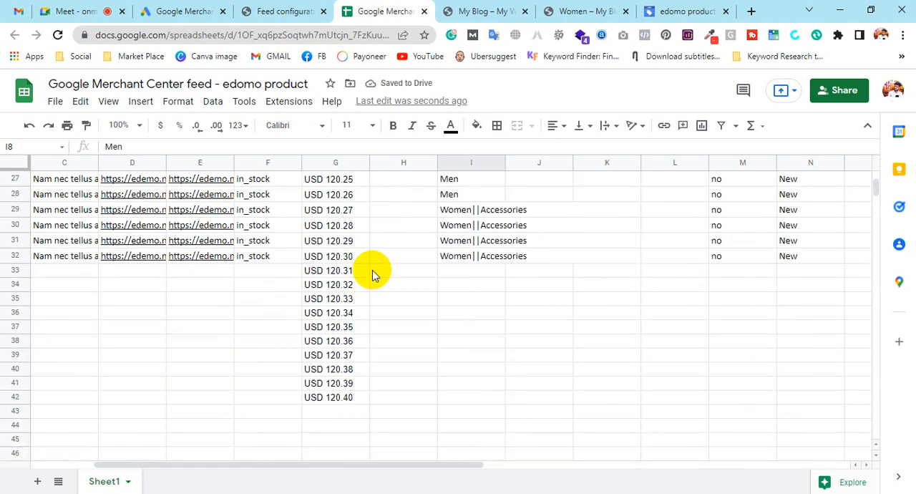
pyautogui.scroll(2, 372, 274)
pyautogui.moveTo(322, 348); pyautogui.dragTo(344, 476)
pyautogui.press('Delete')
pyautogui.click(445, 318)
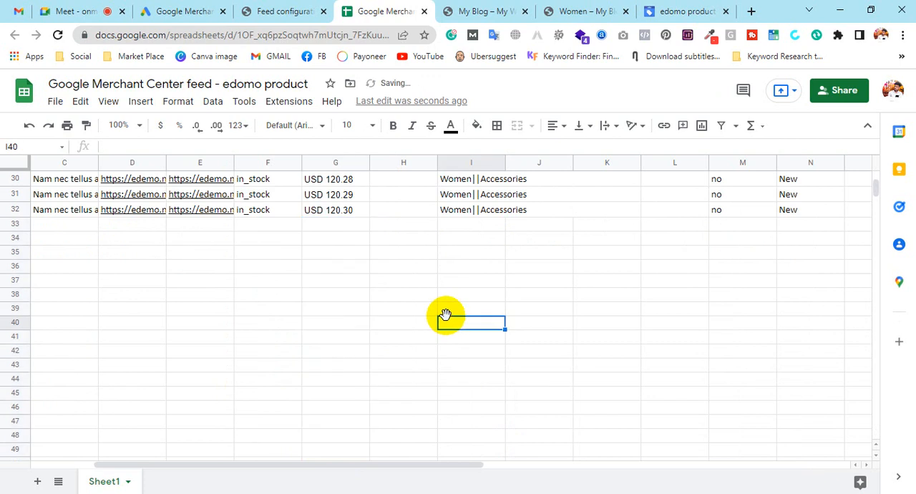
# Copy the image URLs in E2:E32 and paste them into the image link column starting at H2.
pyautogui.scroll(10, 445, 315)
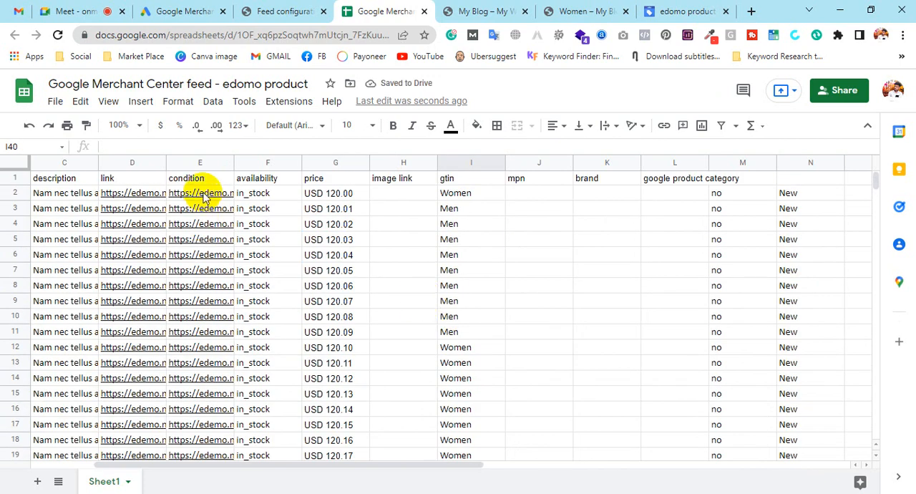
pyautogui.moveTo(204, 194)
pyautogui.mouseDown()
pyautogui.moveTo(208, 462)
pyautogui.moveTo(206, 182)
pyautogui.moveTo(207, 197)
pyautogui.mouseUp()
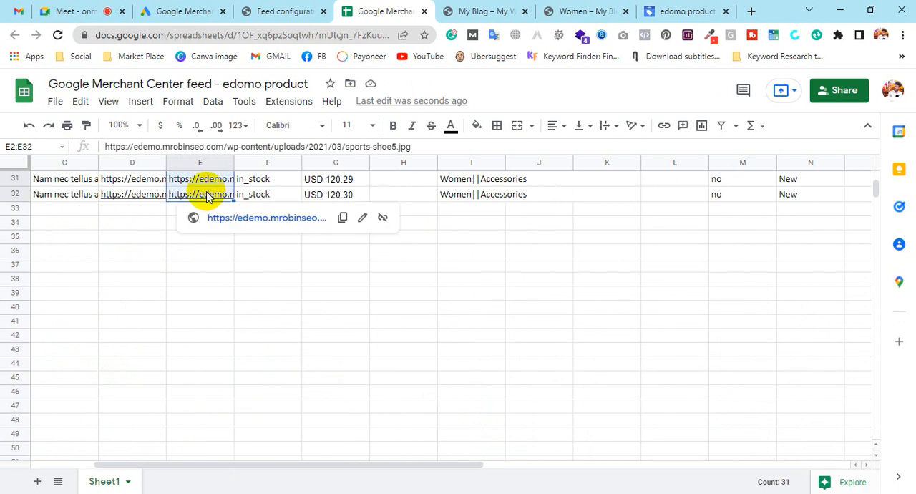
pyautogui.hotkey('ctrl', 'c')
pyautogui.scroll(6, 420, 322)
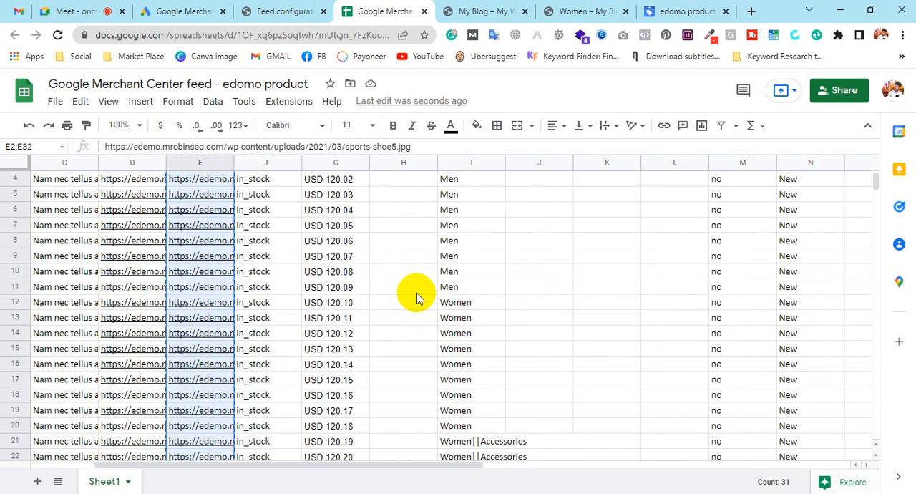
pyautogui.click(398, 198)
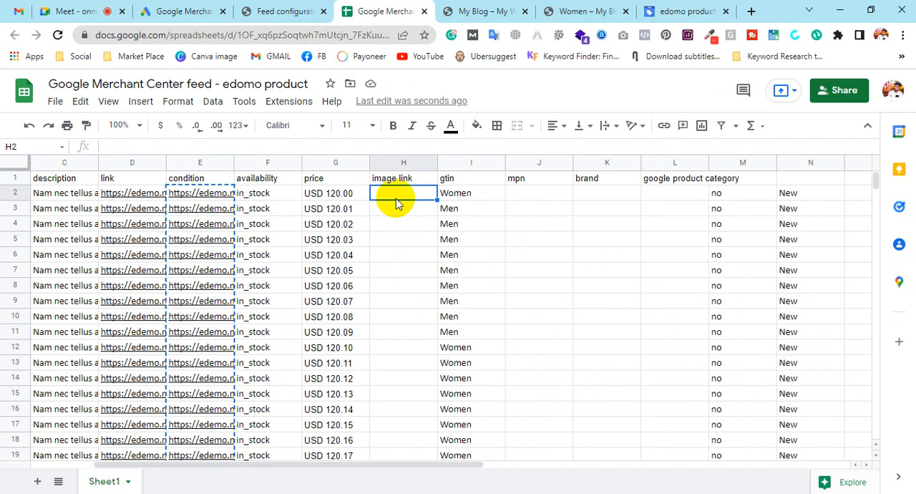
pyautogui.hotkey('ctrl', 'v')
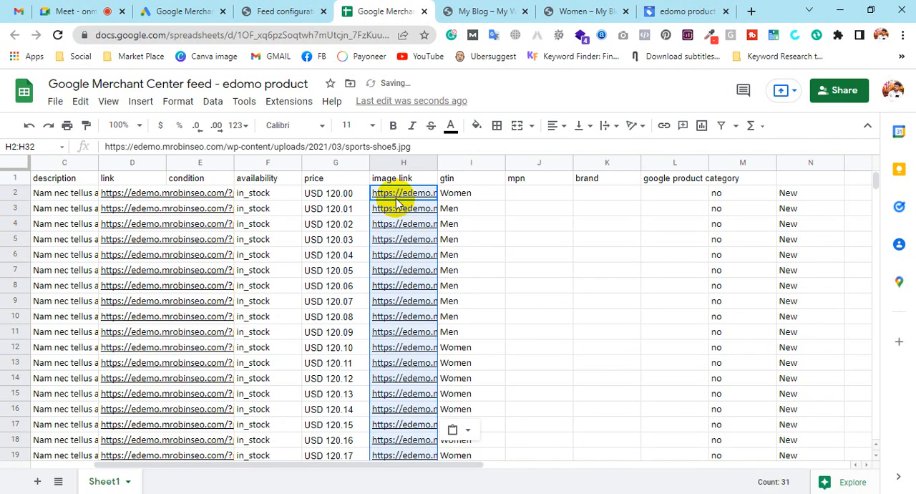
# Set E2 to New and fill the condition column down through row 32.
pyautogui.click(220, 181)
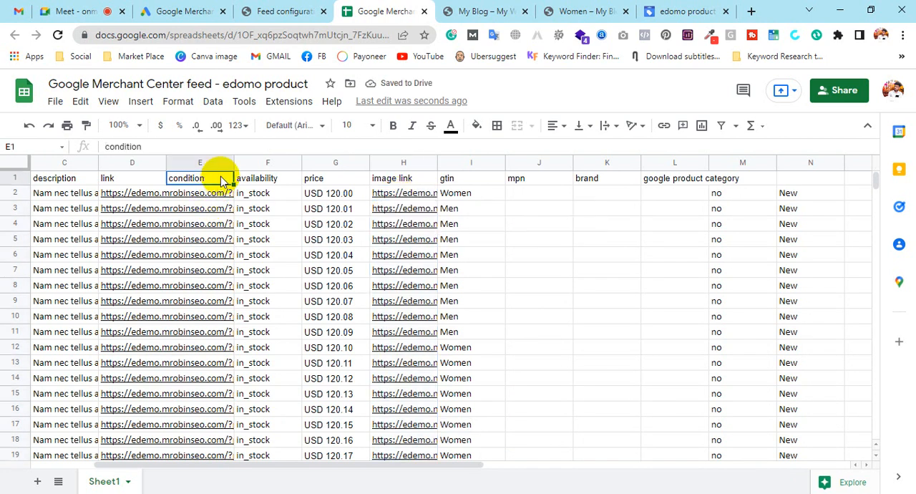
pyautogui.press('Down')
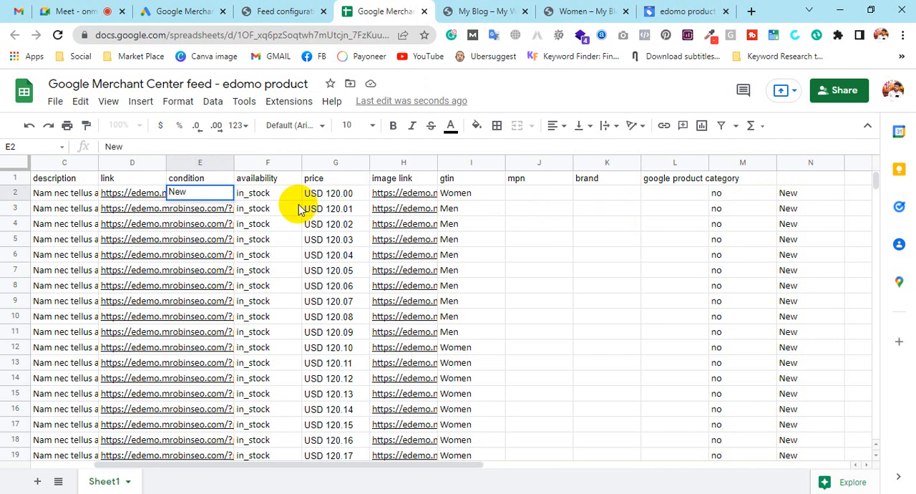
pyautogui.press('Return')
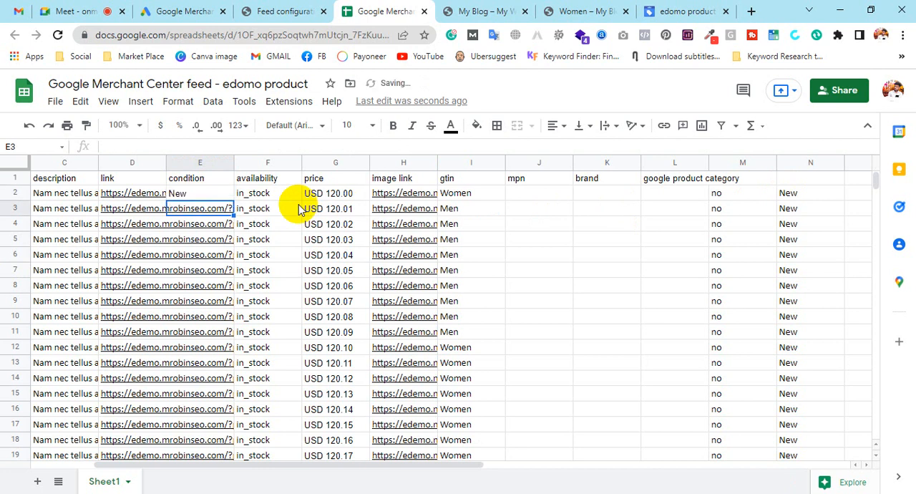
pyautogui.moveTo(184, 179); pyautogui.dragTo(219, 274)
pyautogui.click(380, 343)
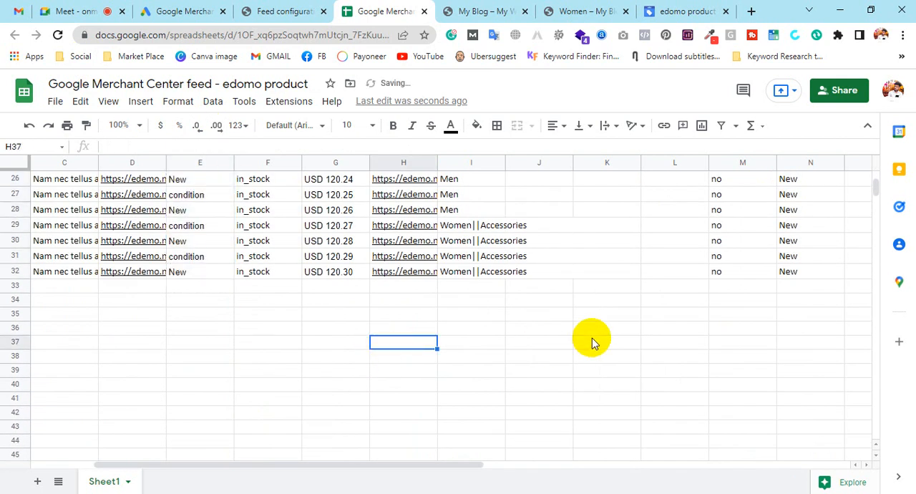
# Find and replace condition with New across all sheets, matching case.
pyautogui.scroll(1, 172, 233)
pyautogui.scroll(8, 172, 233)
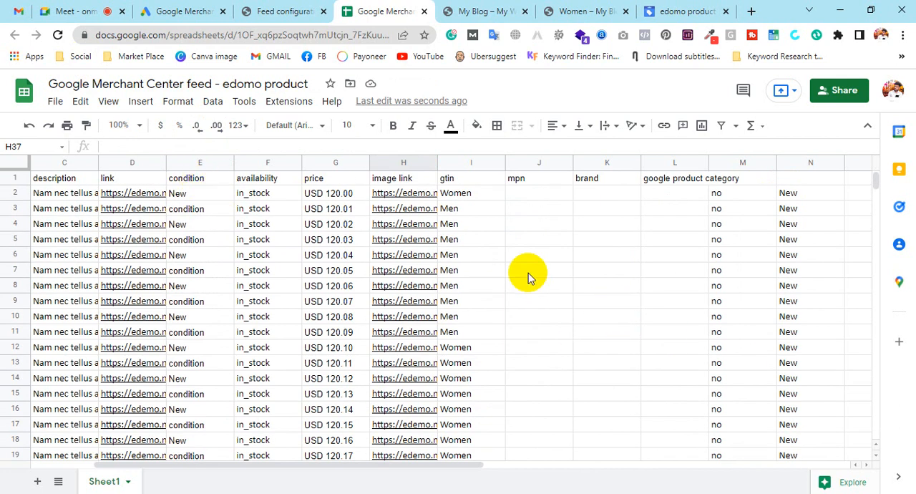
pyautogui.click(199, 181)
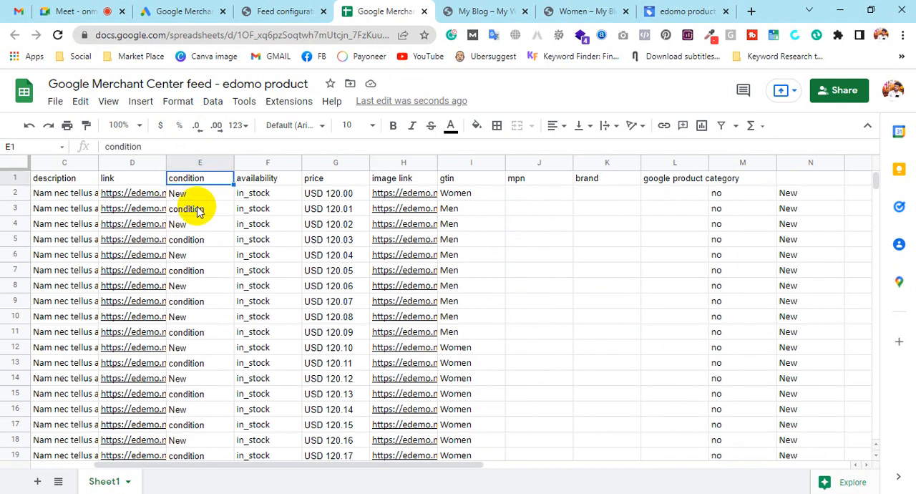
pyautogui.hotkey('ctrl', 'f')
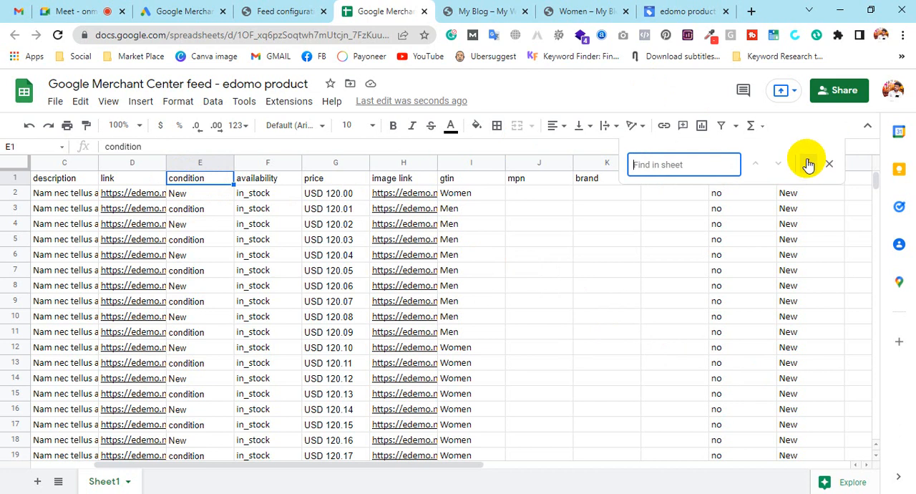
pyautogui.click(808, 163)
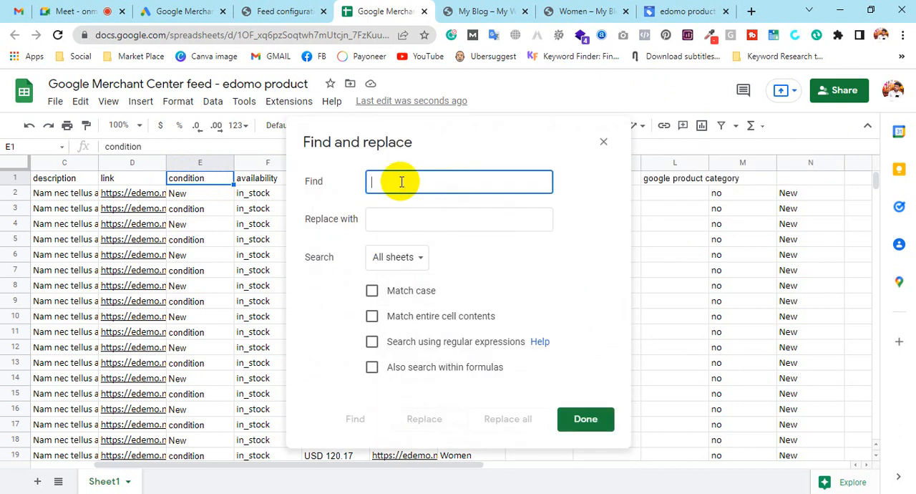
pyautogui.write('condition')
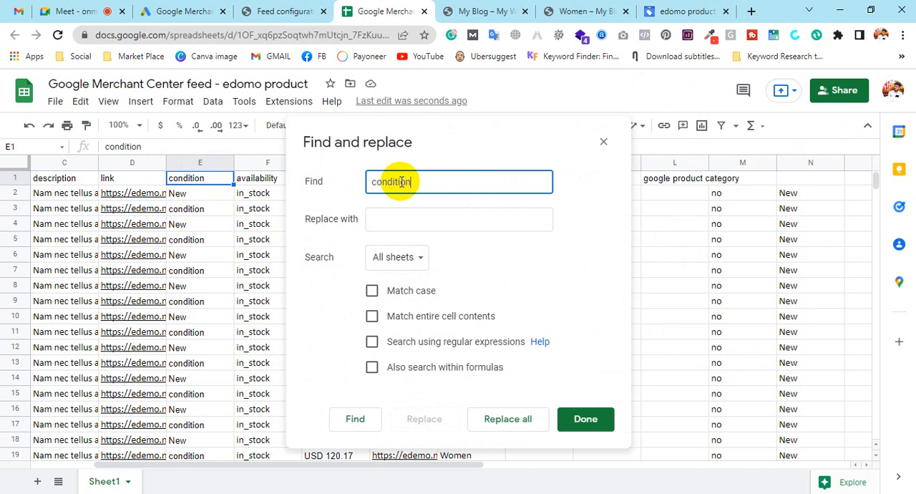
pyautogui.click(420, 212)
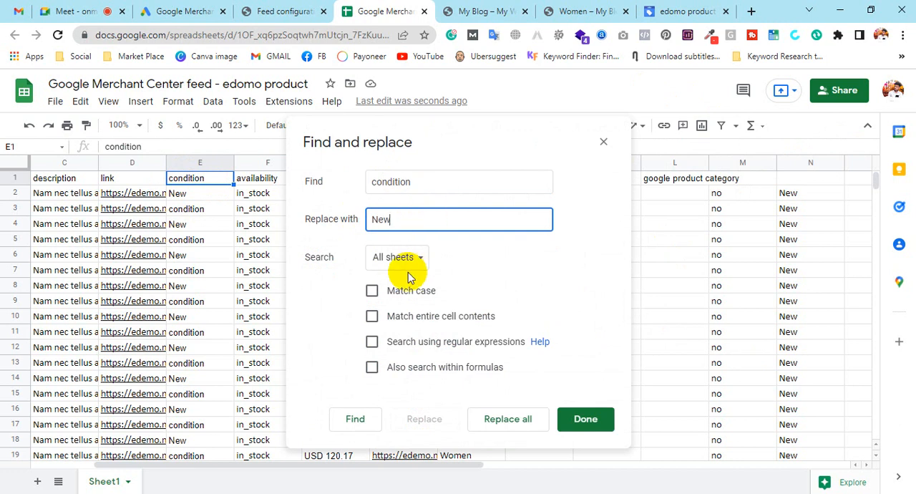
pyautogui.click(373, 290)
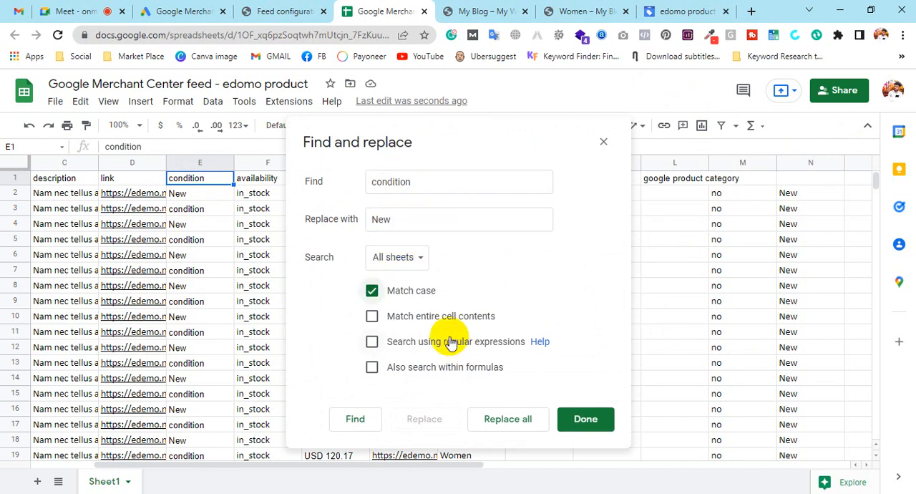
pyautogui.click(533, 419)
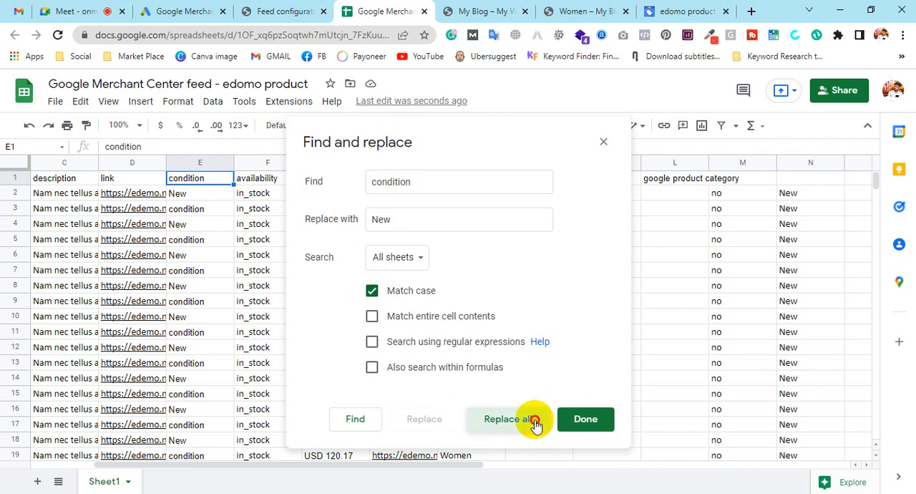
pyautogui.click(604, 145)
pyautogui.click(201, 179)
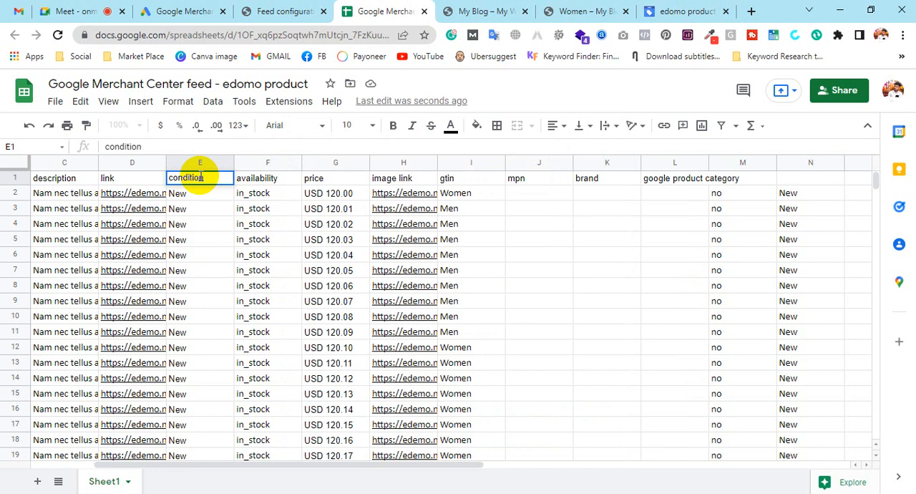
# Move the gender values from I2:K32 so they start in the brand column at K2.
pyautogui.click(537, 227)
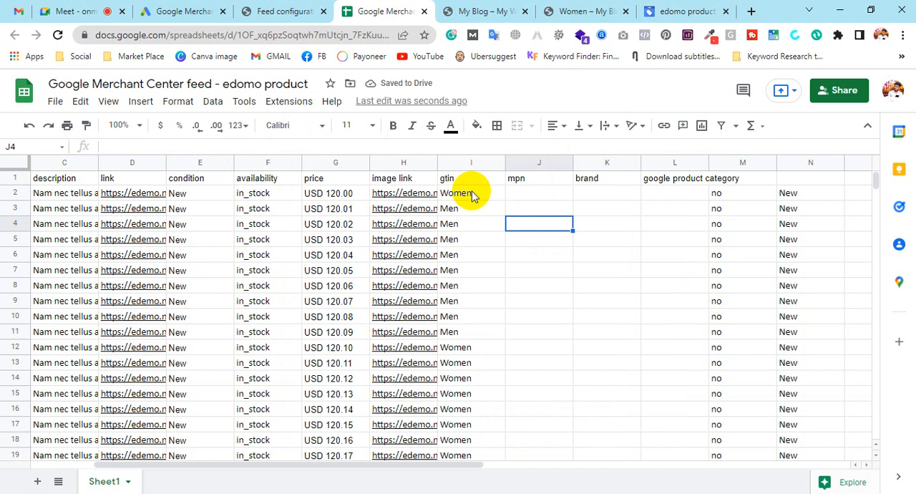
pyautogui.moveTo(471, 195); pyautogui.dragTo(590, 354)
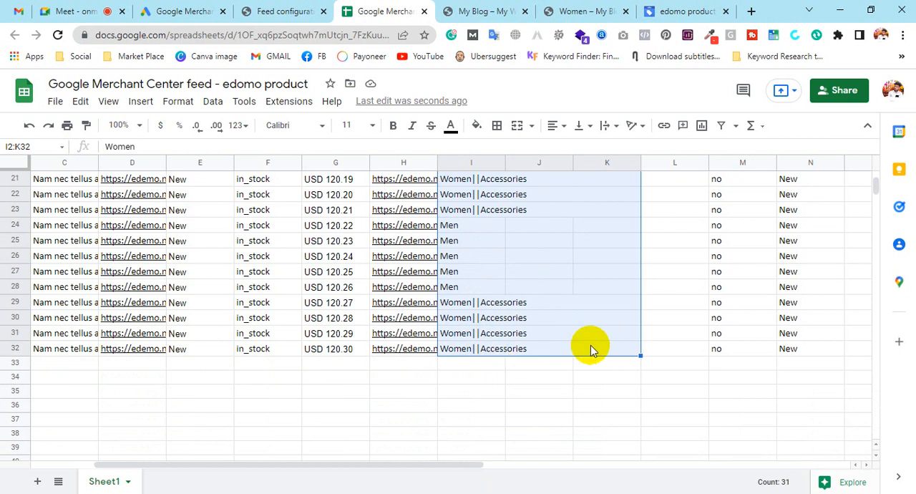
pyautogui.click(606, 403)
pyautogui.scroll(5, 648, 323)
pyautogui.click(589, 182)
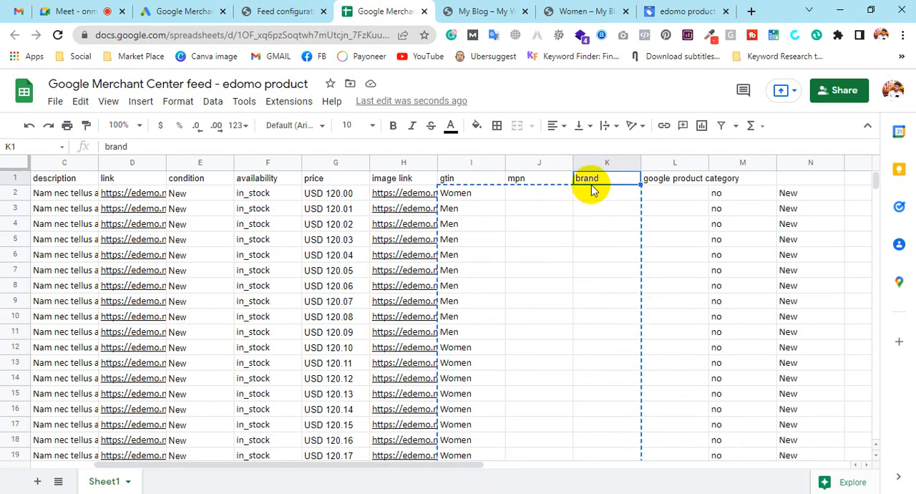
pyautogui.click(595, 196)
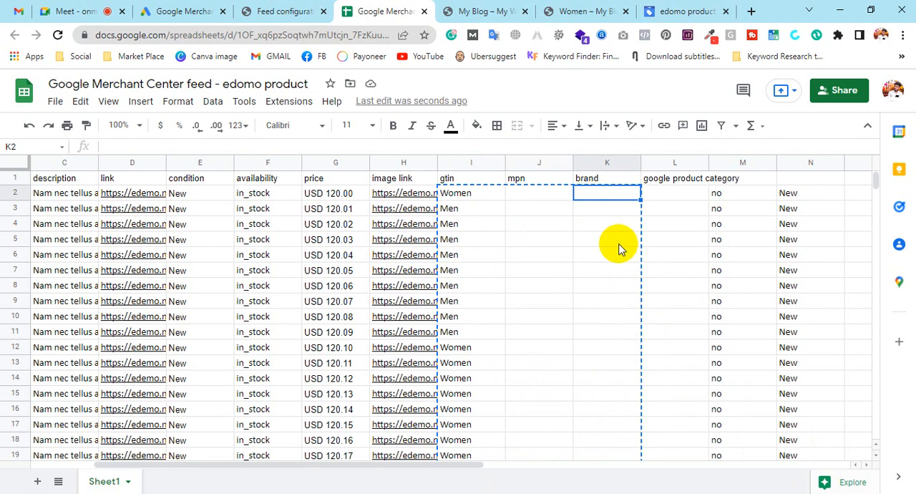
pyautogui.hotkey('ctrl', 'v')
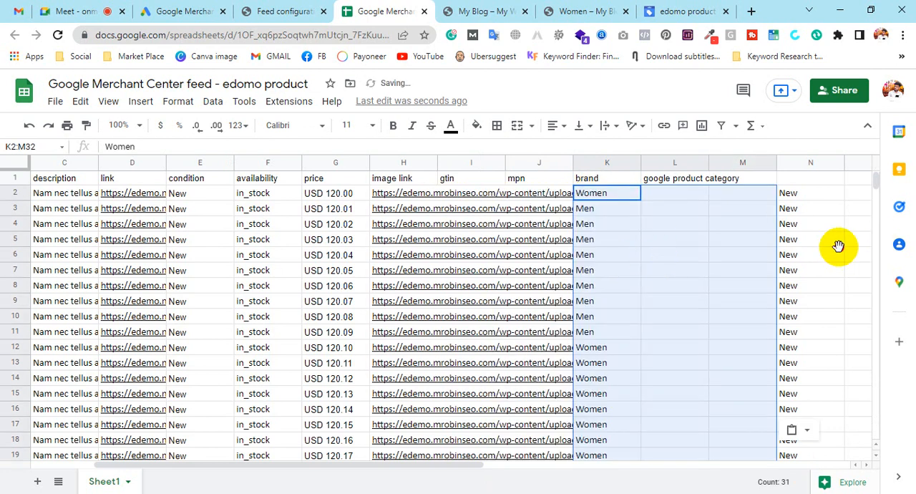
# Delete the gtin and mpn columns I:J from the feed sheet.
pyautogui.moveTo(832, 240); pyautogui.dragTo(832, 252)
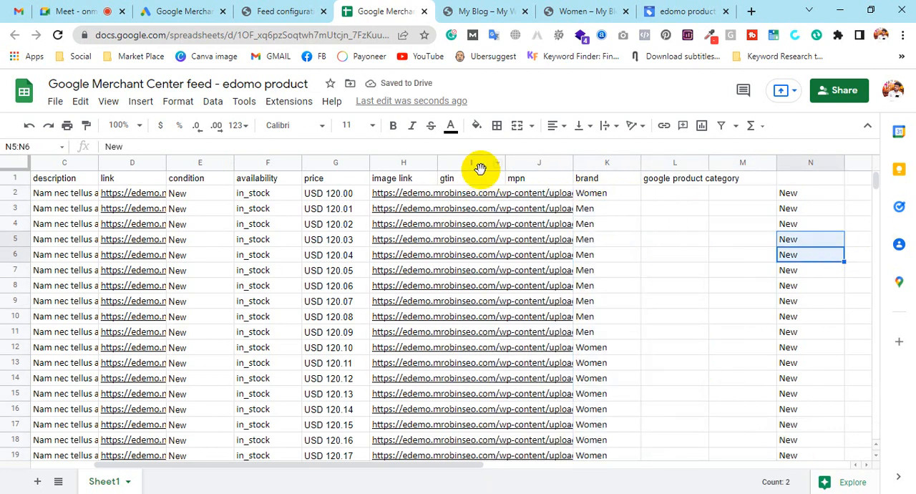
pyautogui.moveTo(473, 163); pyautogui.dragTo(529, 160)
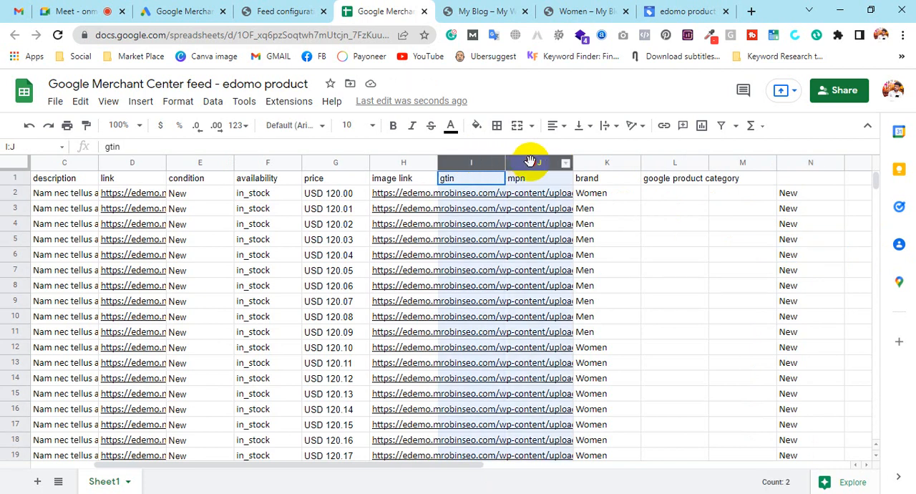
pyautogui.rightClick(525, 163)
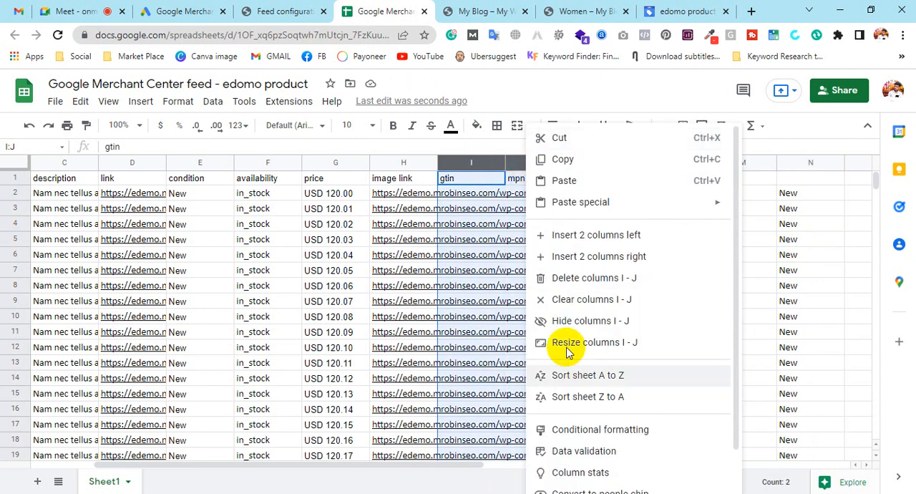
pyautogui.click(581, 284)
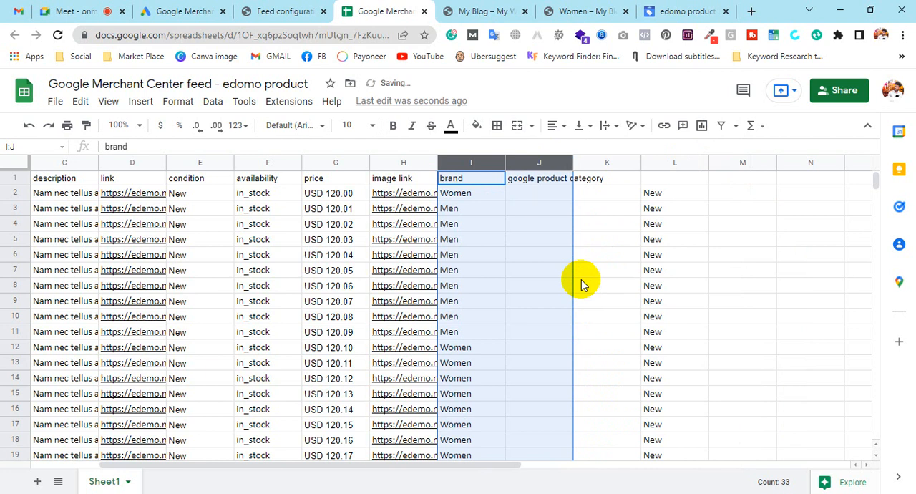
# Widen the google product category column and clear the leftover New values from column L.
pyautogui.click(597, 272)
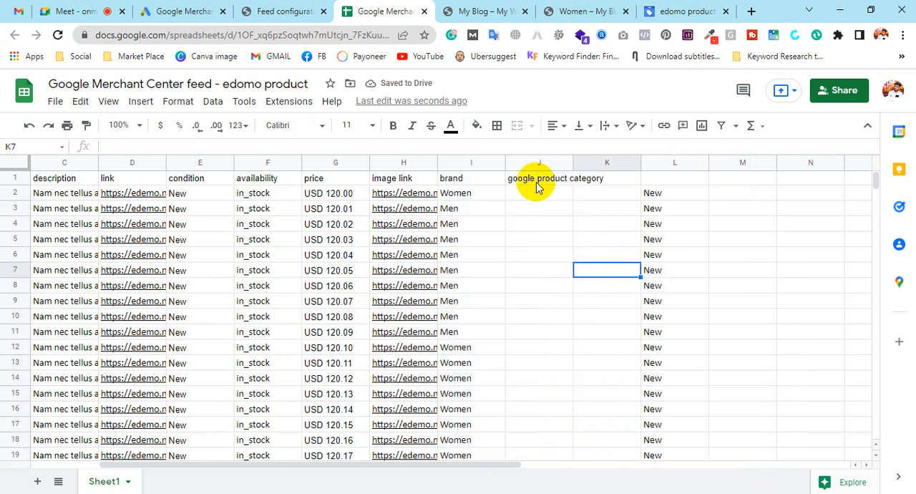
pyautogui.moveTo(573, 161); pyautogui.dragTo(607, 164)
pyautogui.click(703, 159)
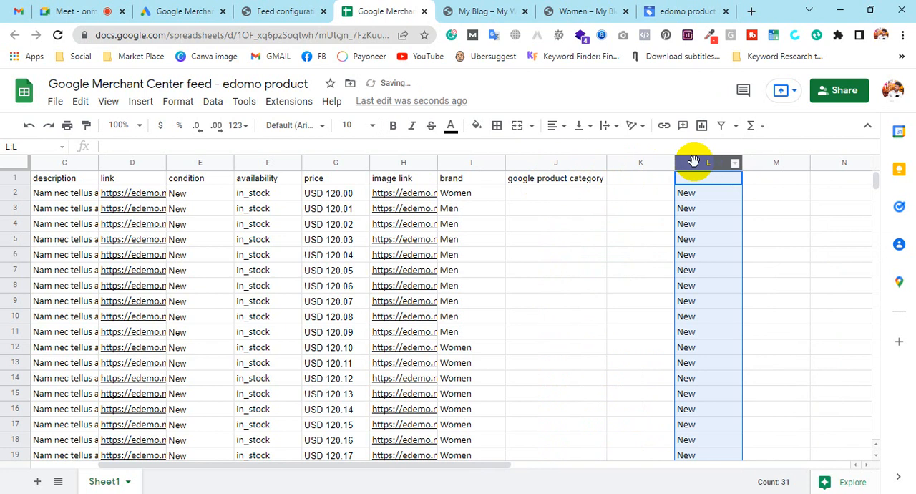
pyautogui.rightClick(693, 161)
pyautogui.click(748, 281)
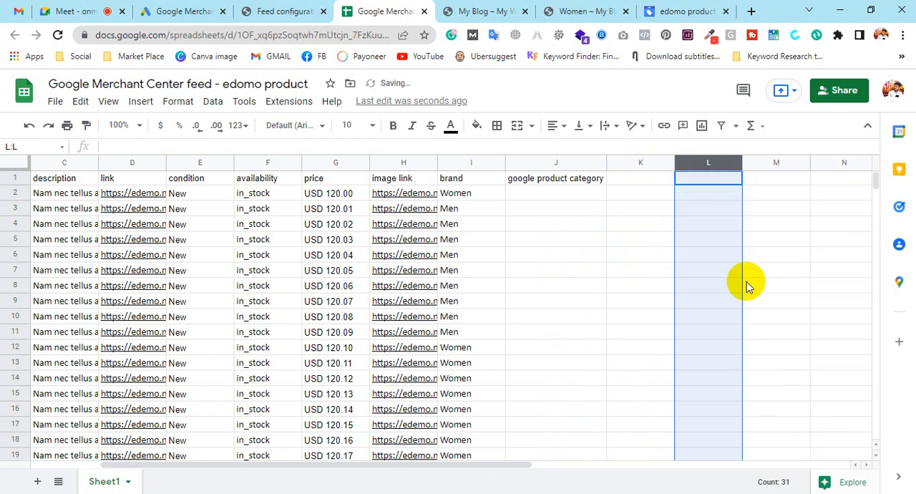
pyautogui.click(644, 290)
pyautogui.moveTo(449, 469); pyautogui.dragTo(305, 479)
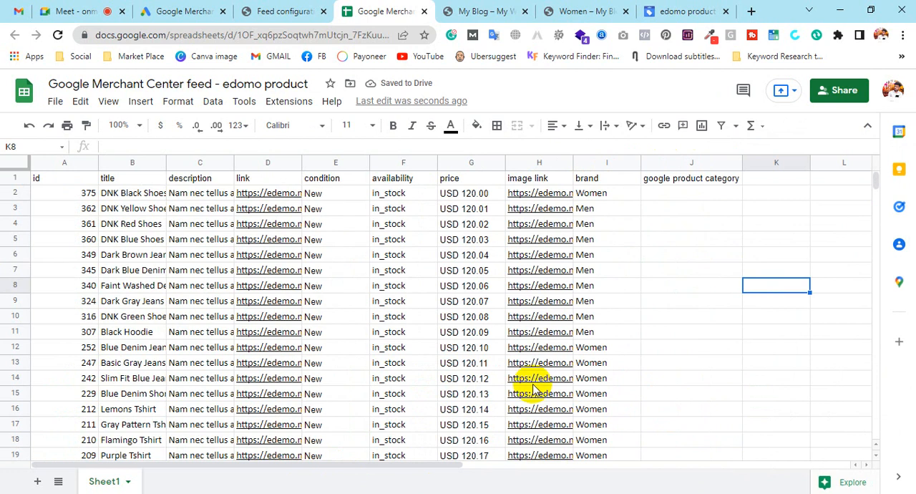
pyautogui.click(647, 198)
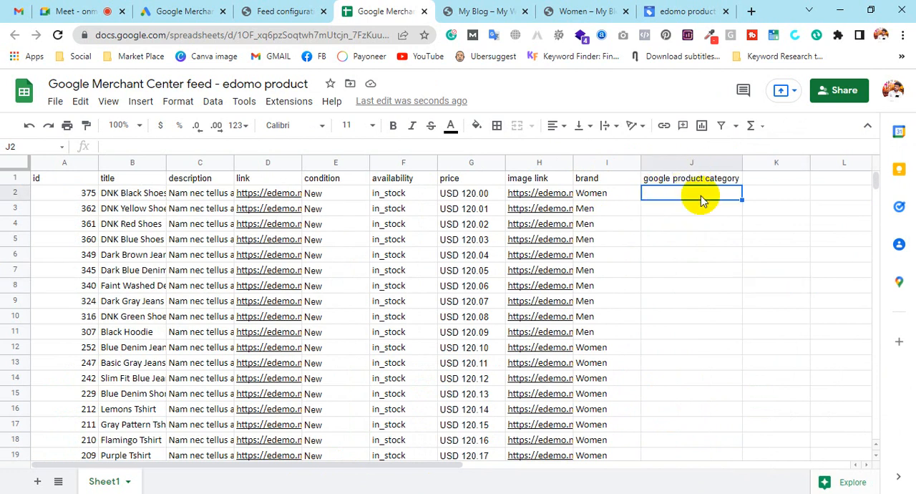
# Review the feed's processing report and issues in Merchant Center.
pyautogui.click(691, 8)
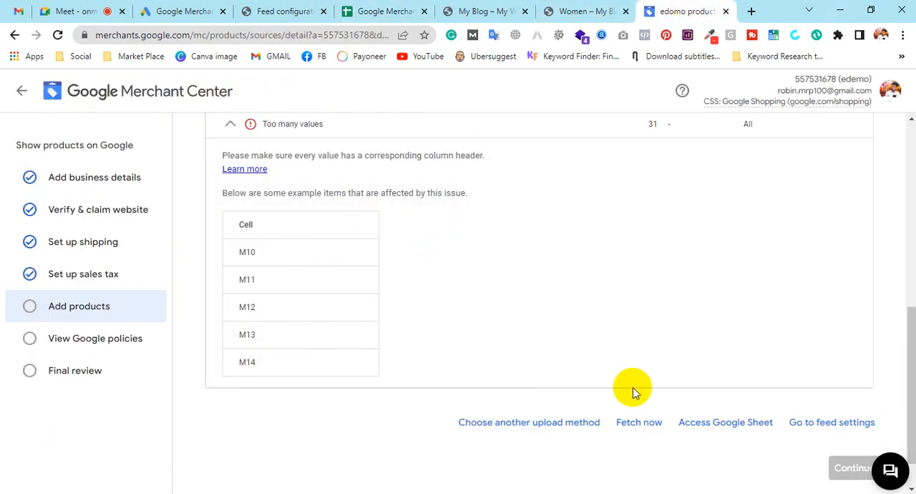
pyautogui.scroll(4, 630, 381)
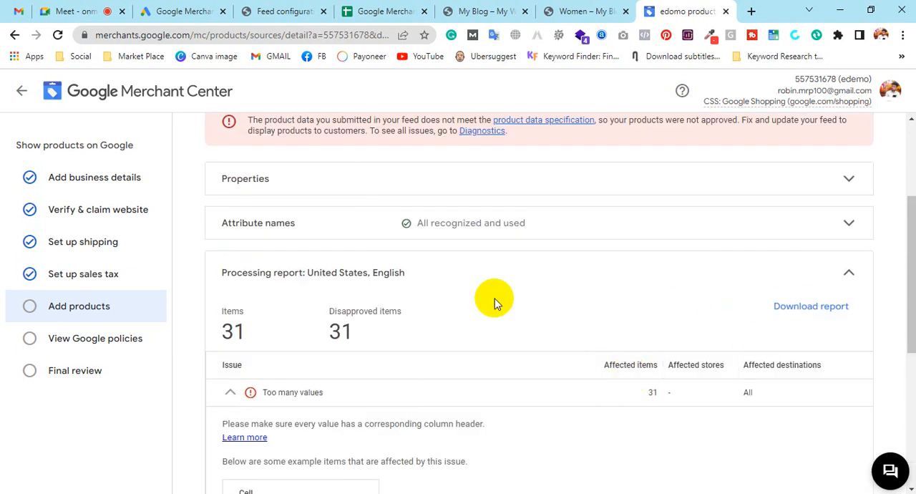
pyautogui.scroll(3, 752, 288)
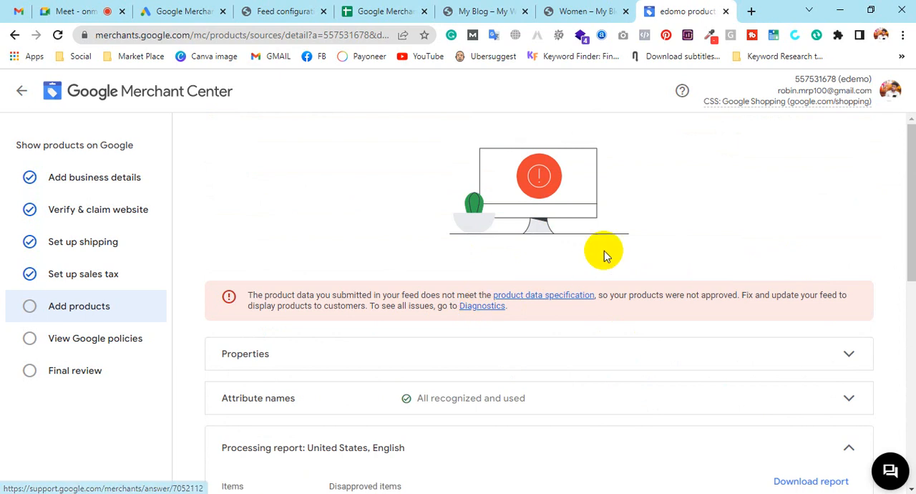
# In a new browser tab, search for google product taxonomy and open the Product taxonomy - Google text file.
pyautogui.click(751, 10)
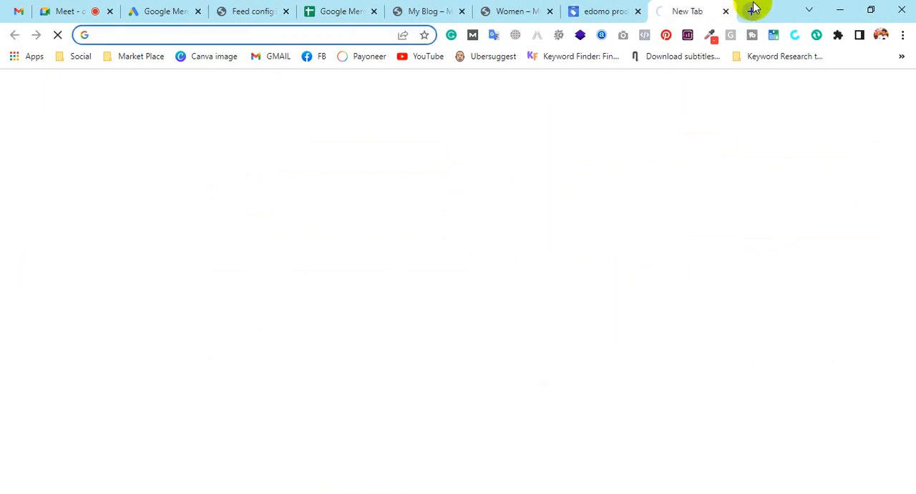
pyautogui.write('google ')
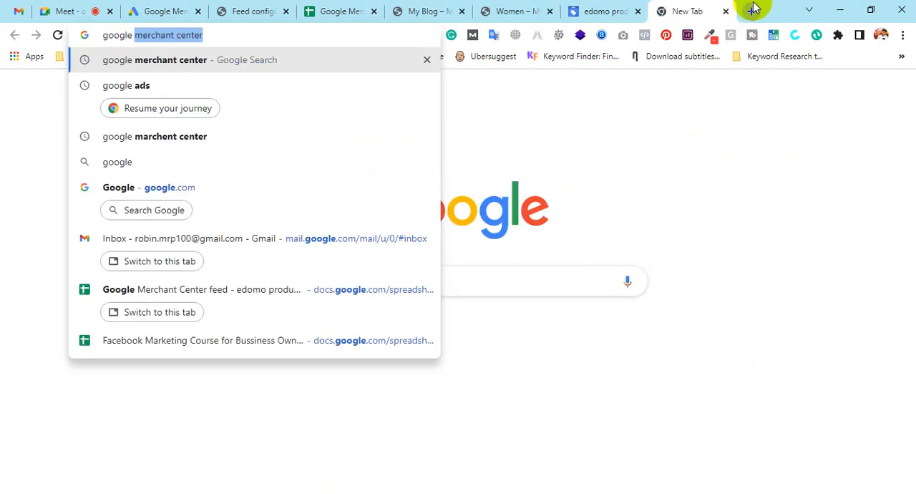
pyautogui.write('product')
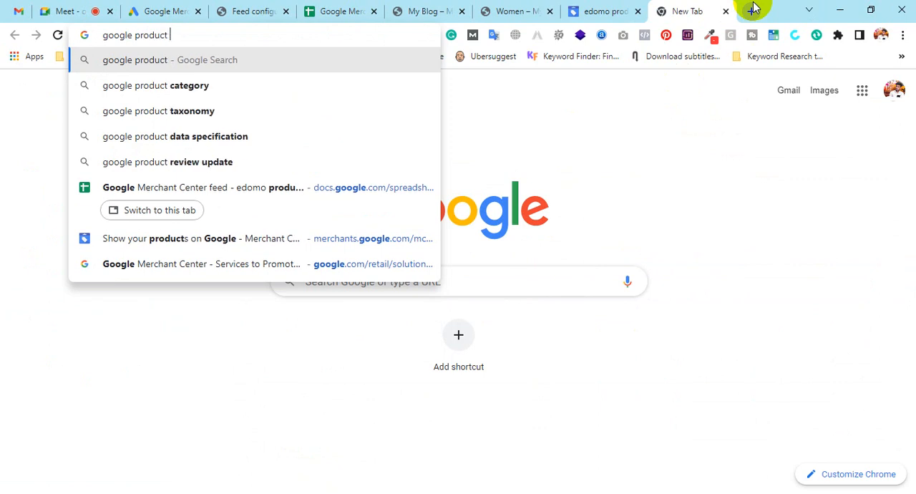
pyautogui.click(303, 115)
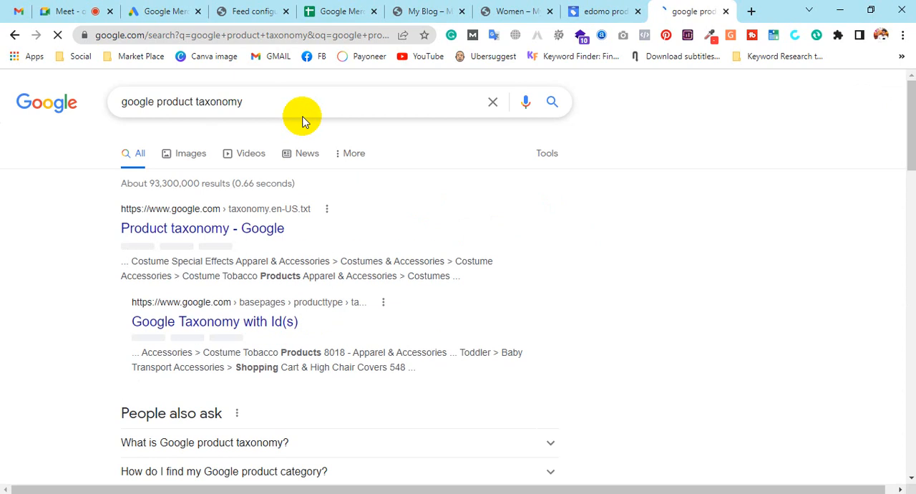
pyautogui.click(231, 240)
pyautogui.click(229, 236)
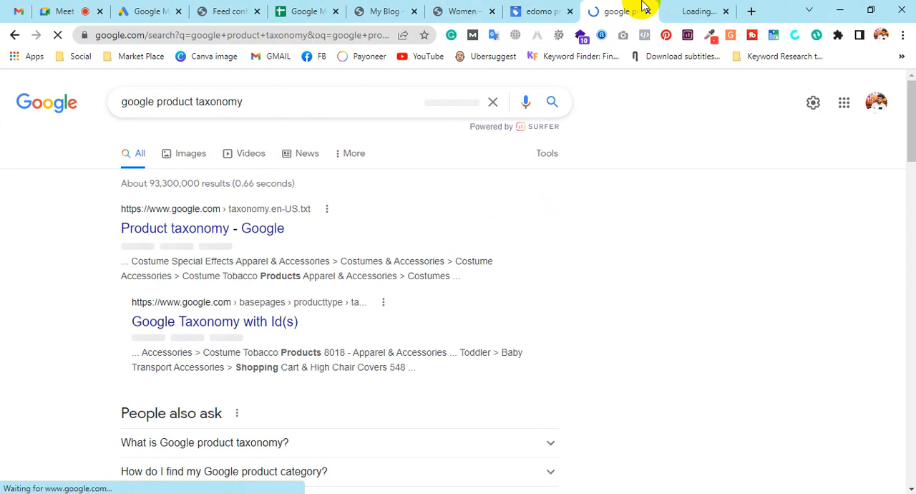
pyautogui.click(672, 8)
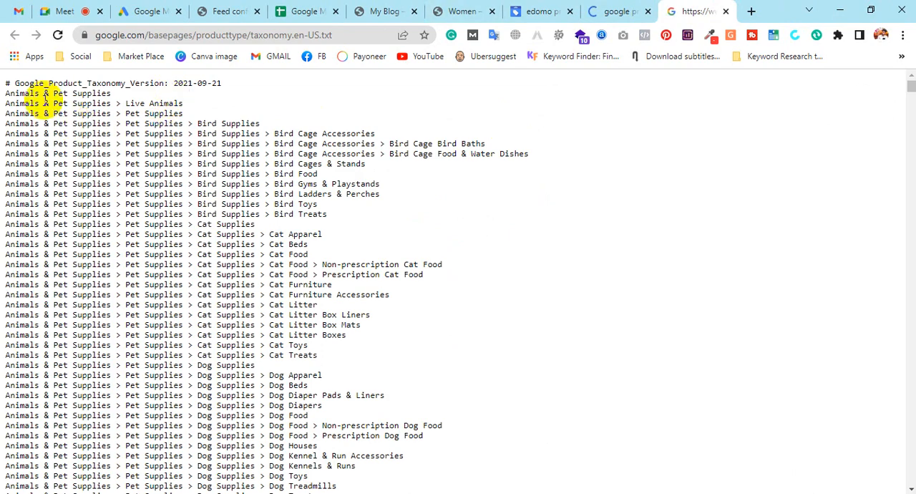
# Browse the product taxonomy list.
pyautogui.moveTo(119, 106); pyautogui.dragTo(210, 184)
pyautogui.scroll(-10, 163, 211)
pyautogui.scroll(-20, 159, 216)
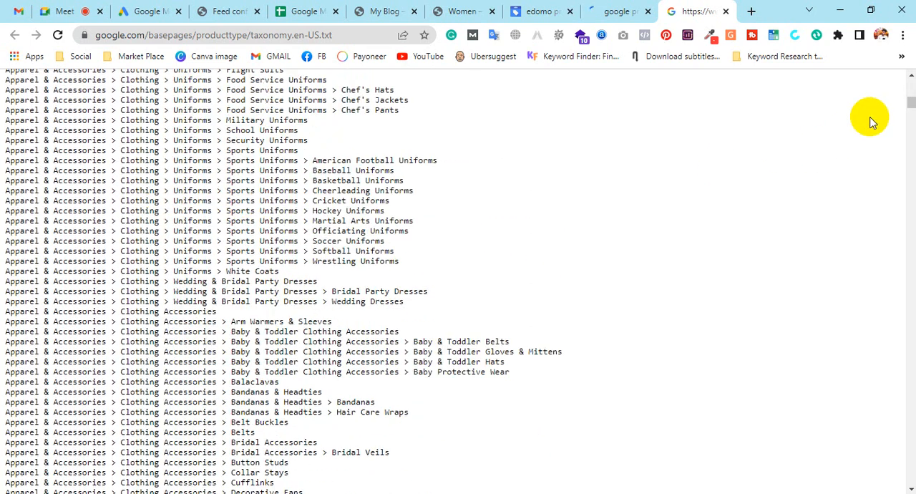
pyautogui.moveTo(910, 101)
pyautogui.mouseDown()
pyautogui.moveTo(911, 425)
pyautogui.moveTo(895, 293)
pyautogui.mouseUp()
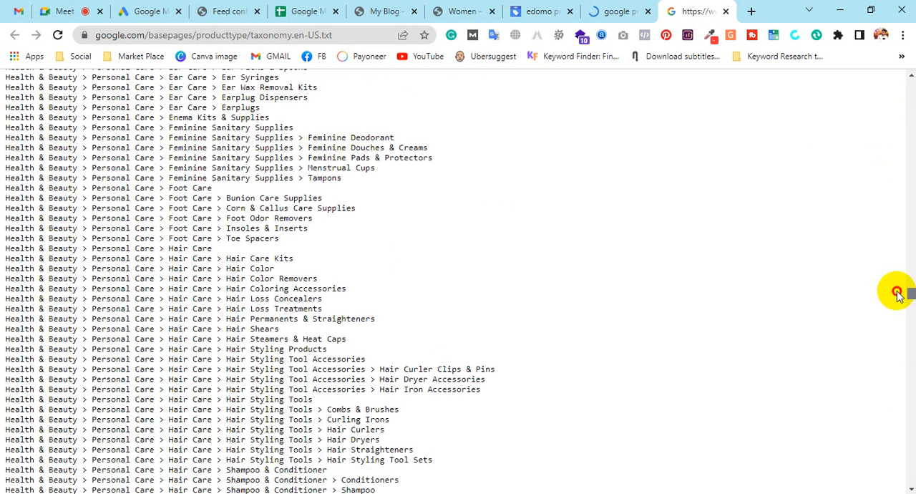
pyautogui.click(298, 12)
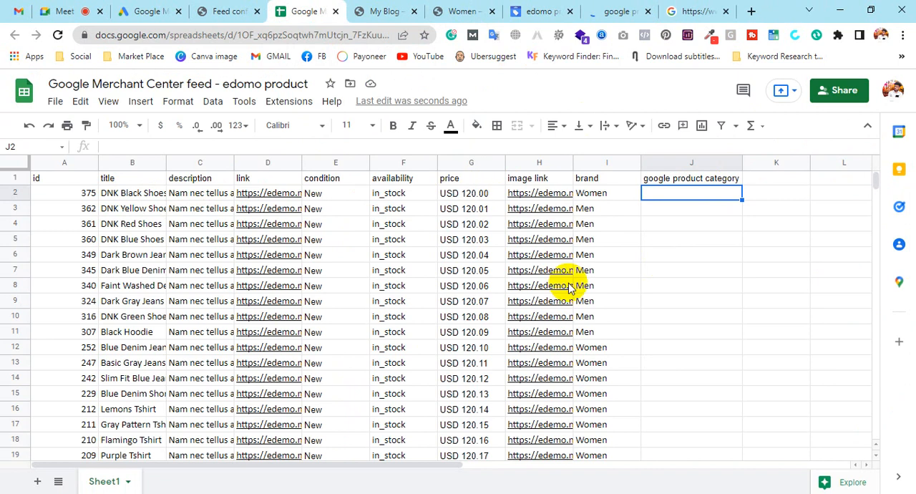
pyautogui.click(690, 10)
# Find cloth on the taxonomy page and select the line Apparel & Accessories > Clothing.
pyautogui.hotkey('ctrl', 'f')
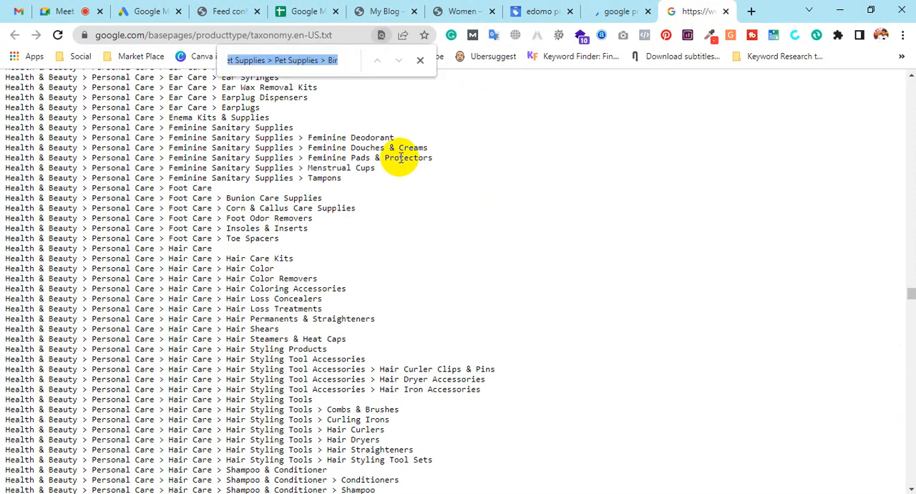
pyautogui.write('clot')
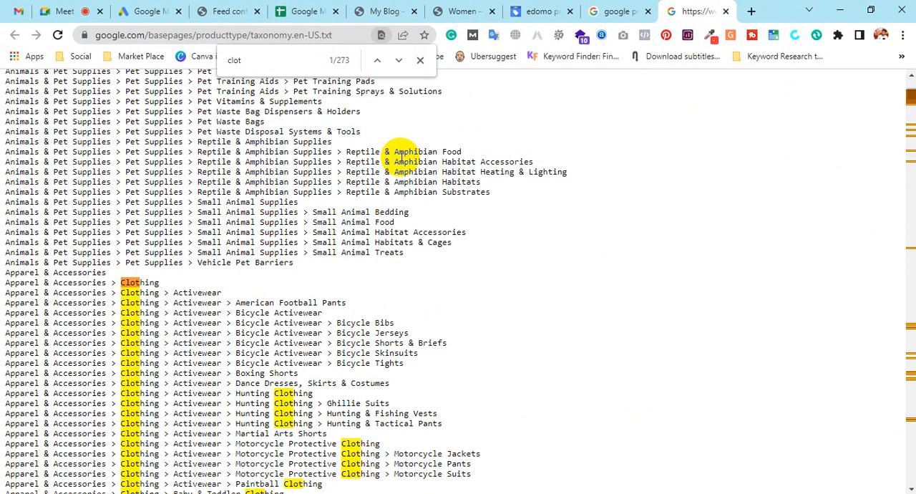
pyautogui.write('h')
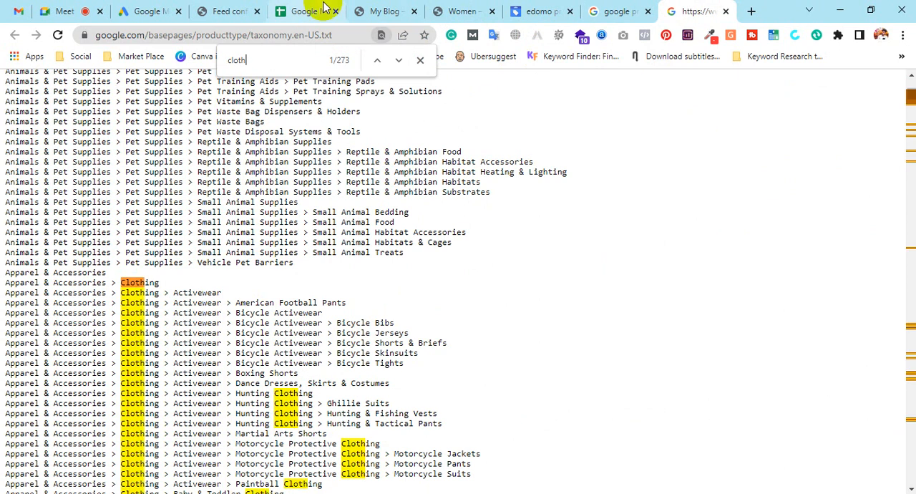
pyautogui.scroll(-3, 336, 349)
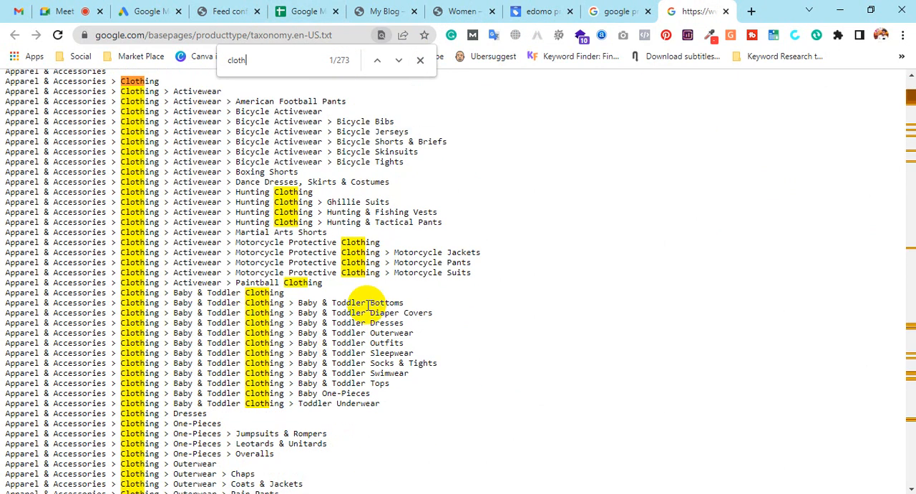
pyautogui.scroll(-3, 365, 304)
pyautogui.scroll(-1, 258, 333)
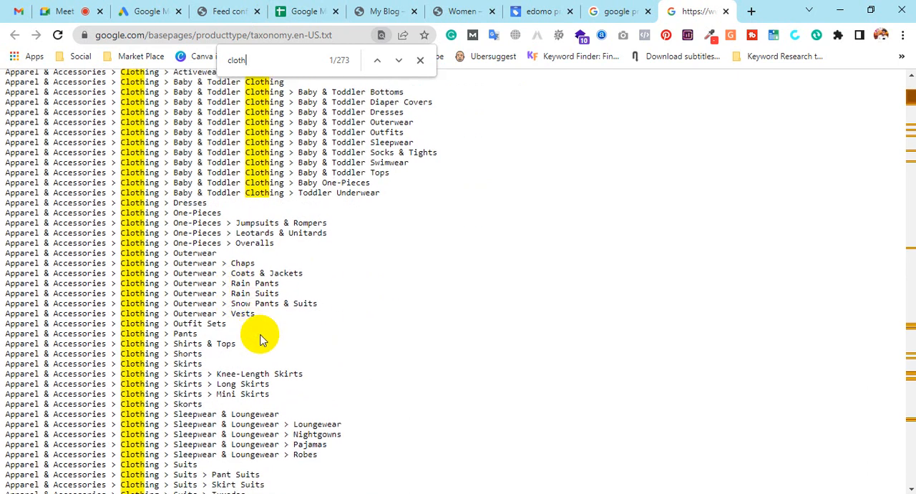
pyautogui.scroll(-3, 260, 339)
pyautogui.scroll(9, 262, 333)
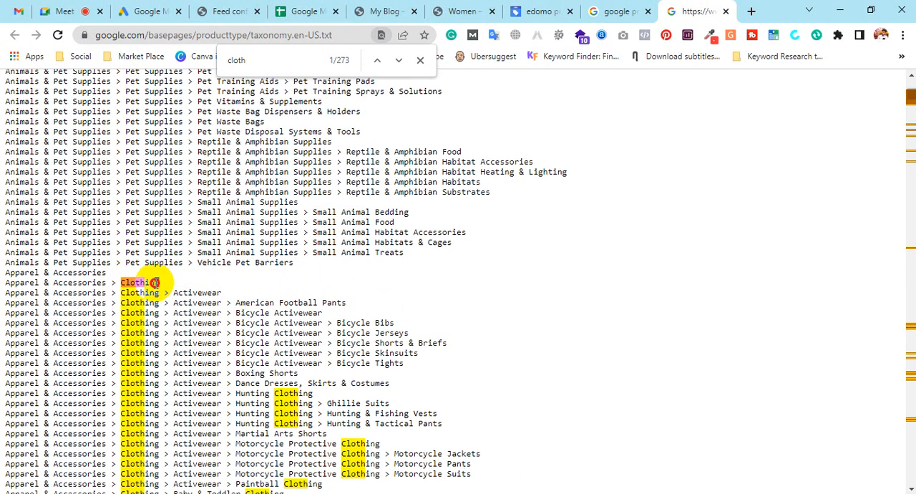
pyautogui.moveTo(157, 282); pyautogui.dragTo(18, 284)
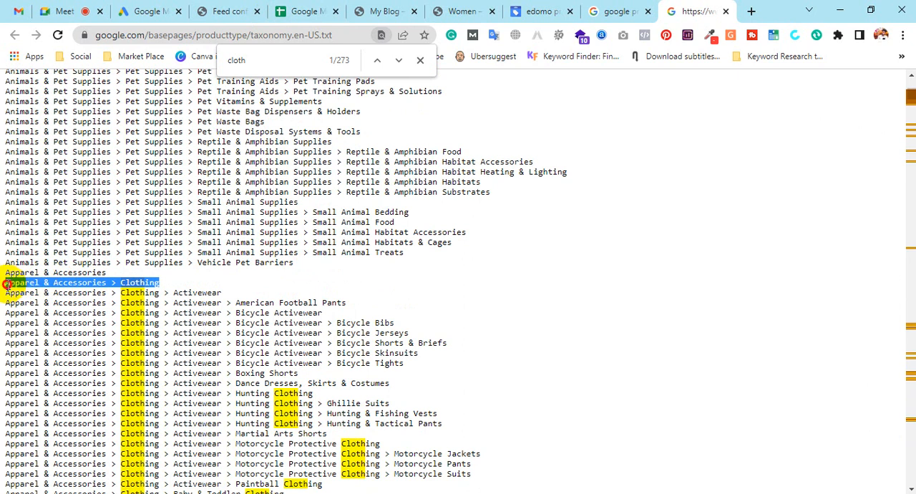
# Scroll through the Clothing and Clothing Accessories categories in the taxonomy.
pyautogui.scroll(-1, 245, 286)
pyautogui.scroll(-2, 264, 286)
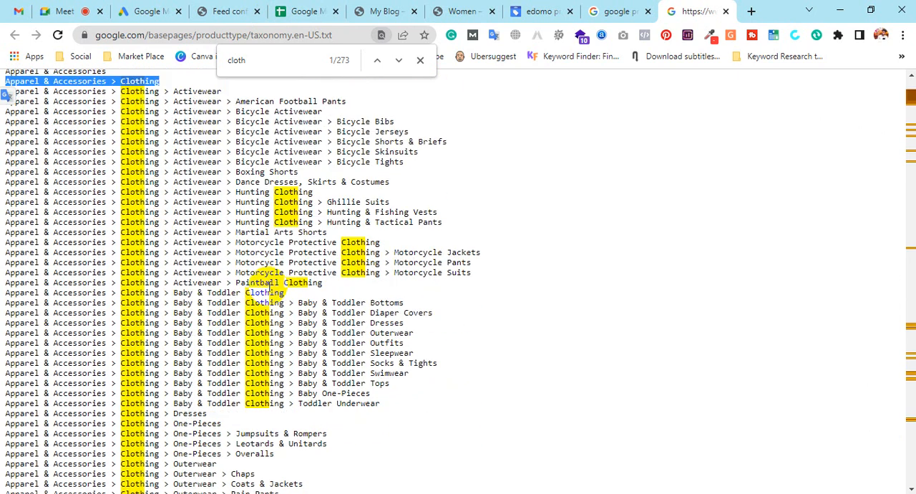
pyautogui.scroll(-13, 348, 351)
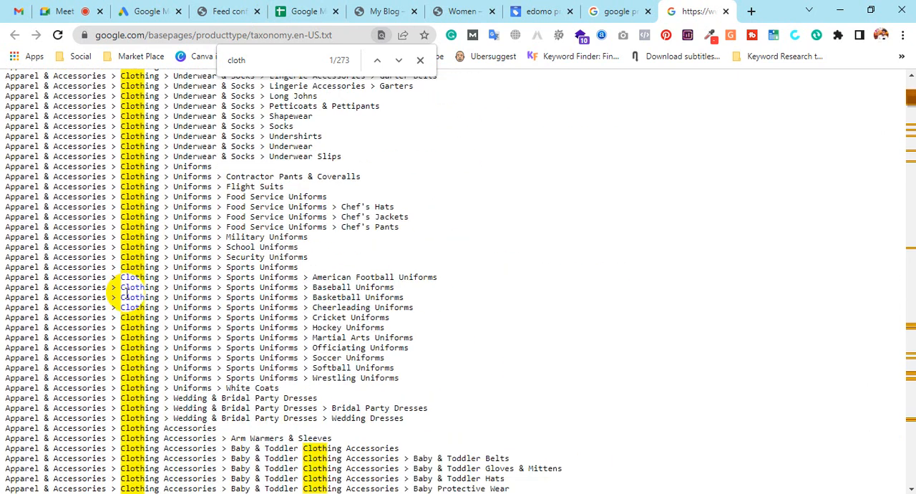
pyautogui.scroll(-15, 125, 290)
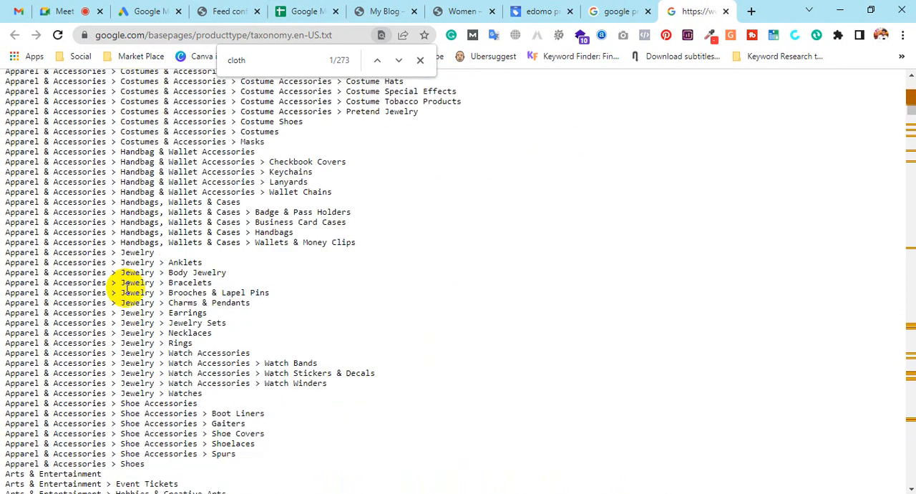
pyautogui.scroll(7, 124, 290)
pyautogui.scroll(-2, 156, 346)
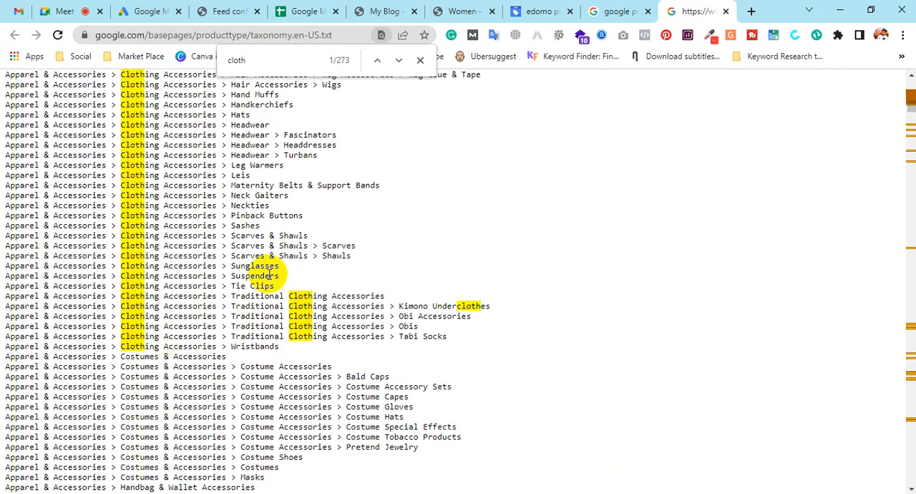
pyautogui.scroll(4, 268, 275)
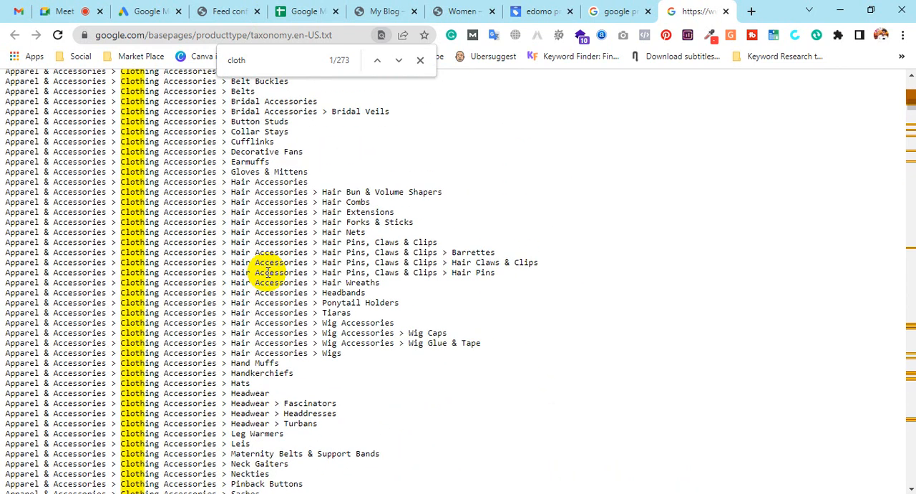
pyautogui.scroll(2, 268, 273)
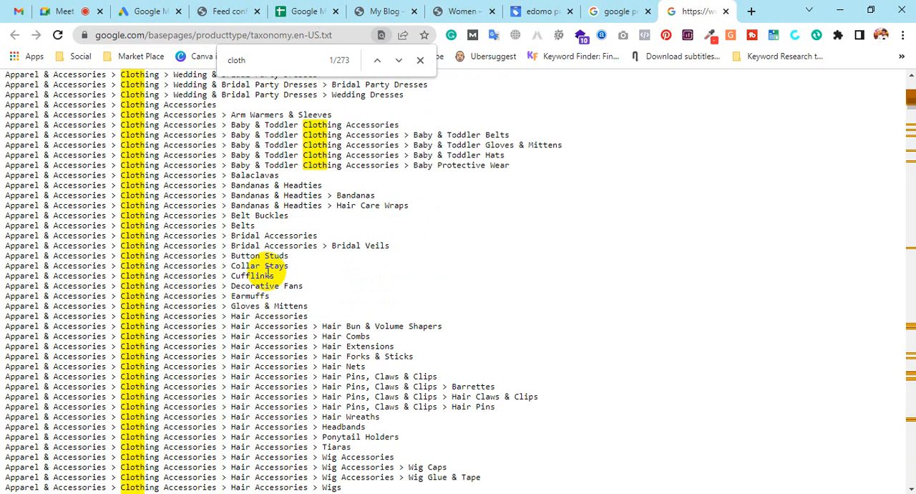
pyautogui.scroll(3, 269, 273)
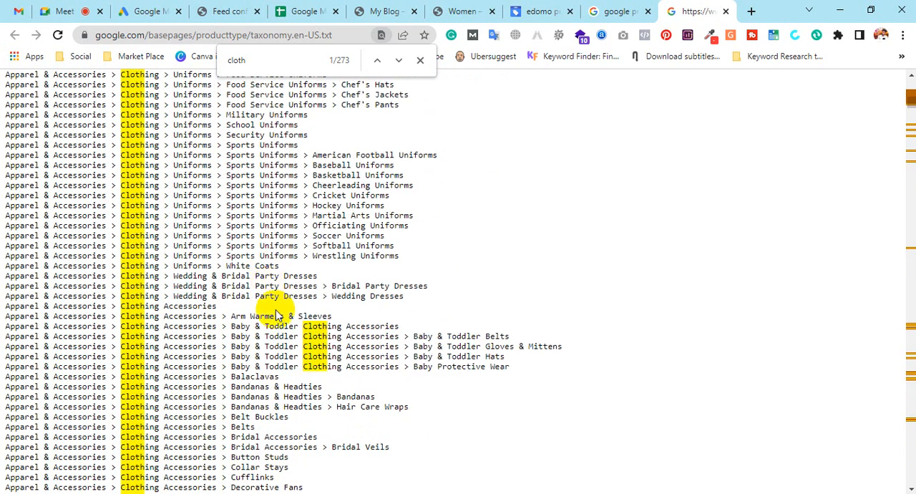
# Copy the selected Apparel & Accessories > Clothing category line from the taxonomy page.
pyautogui.scroll(10, 277, 316)
pyautogui.scroll(11, 216, 280)
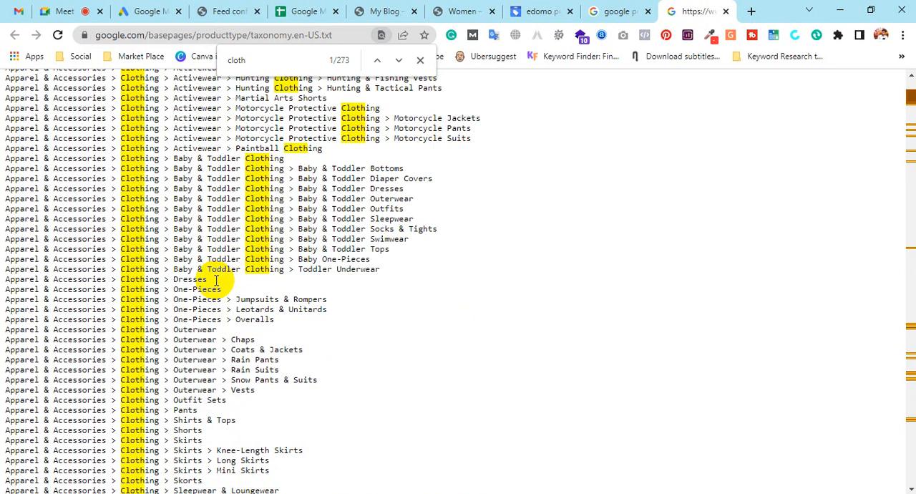
pyautogui.rightClick(90, 423)
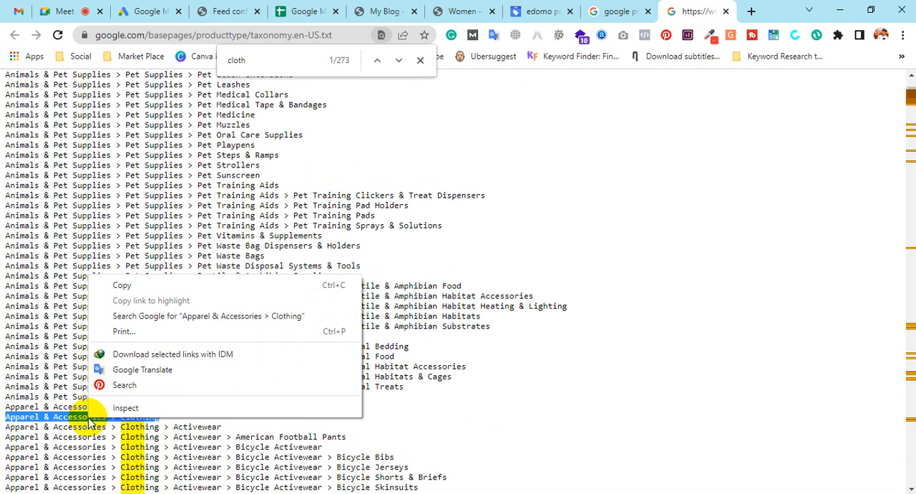
pyautogui.click(163, 287)
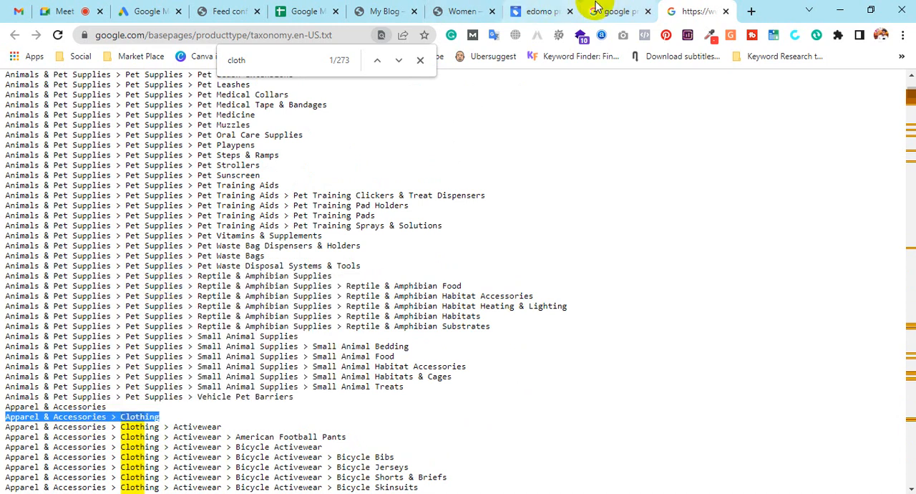
# Paste the category into the google product category column for the first product and fill it down through row 32.
pyautogui.click(324, 10)
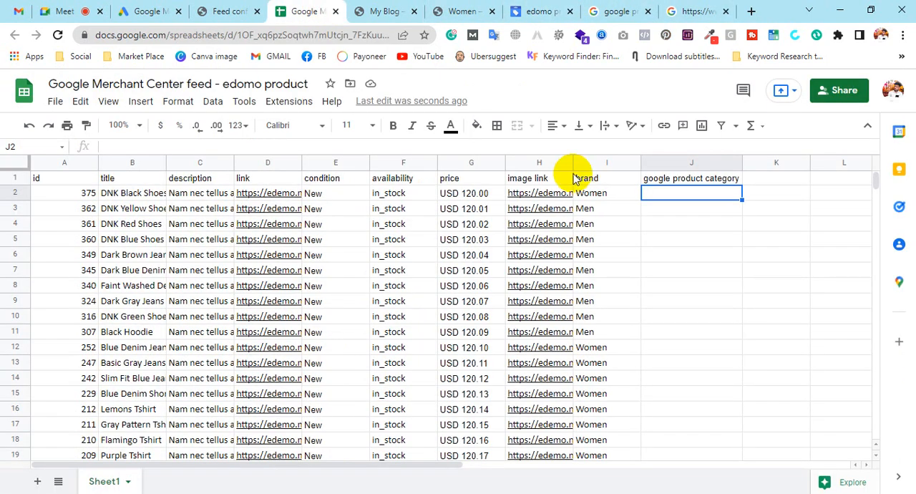
pyautogui.hotkey('ctrl', 'v')
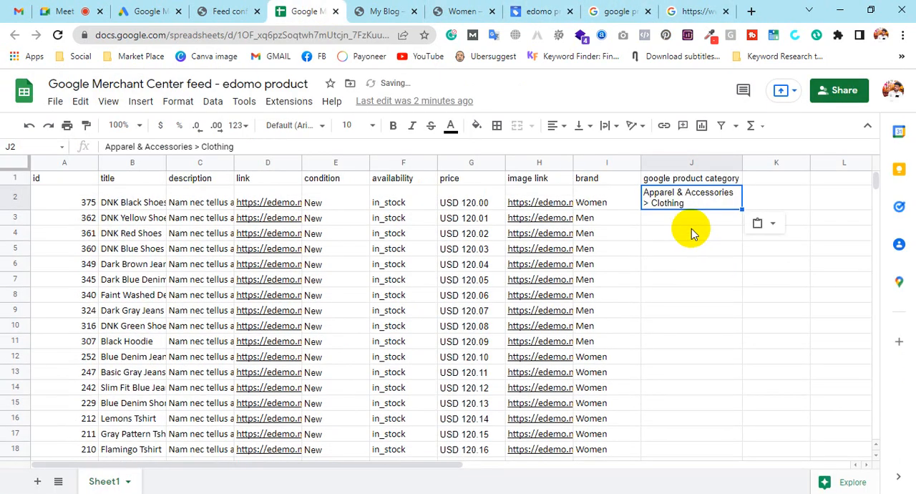
pyautogui.moveTo(741, 208); pyautogui.dragTo(737, 337)
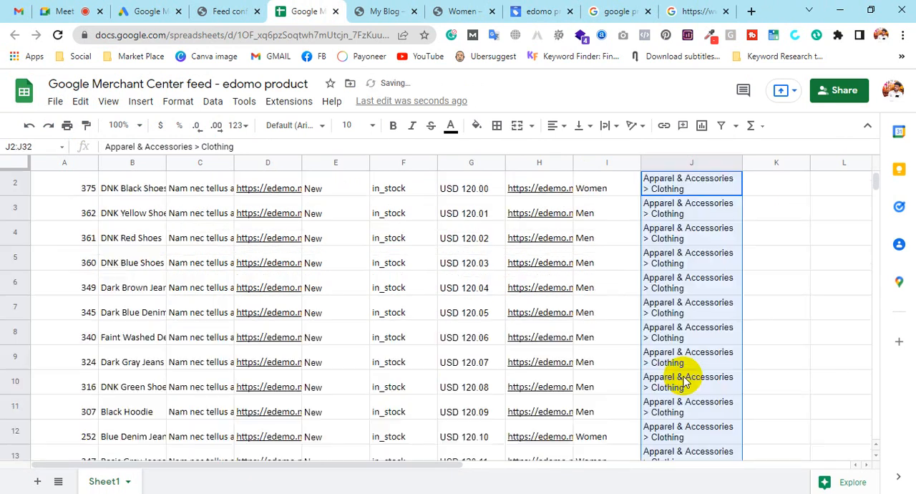
pyautogui.click(784, 311)
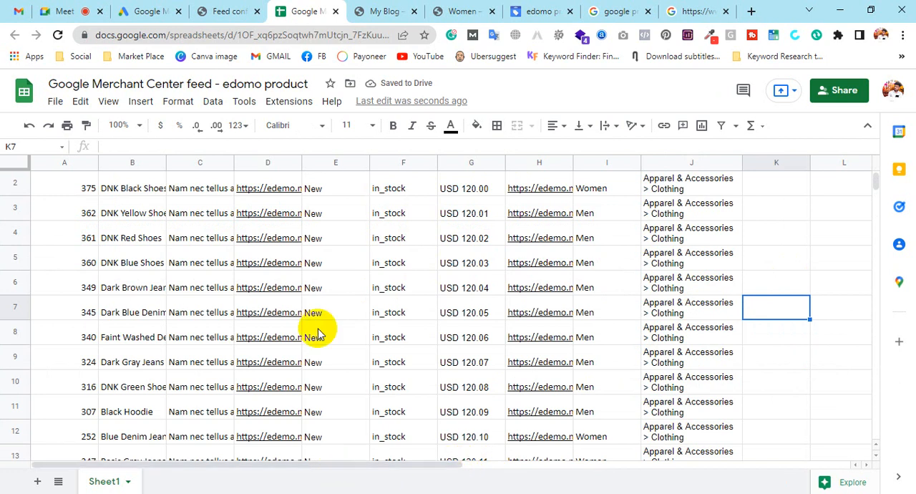
pyautogui.scroll(-5, 446, 309)
pyautogui.scroll(6, 444, 299)
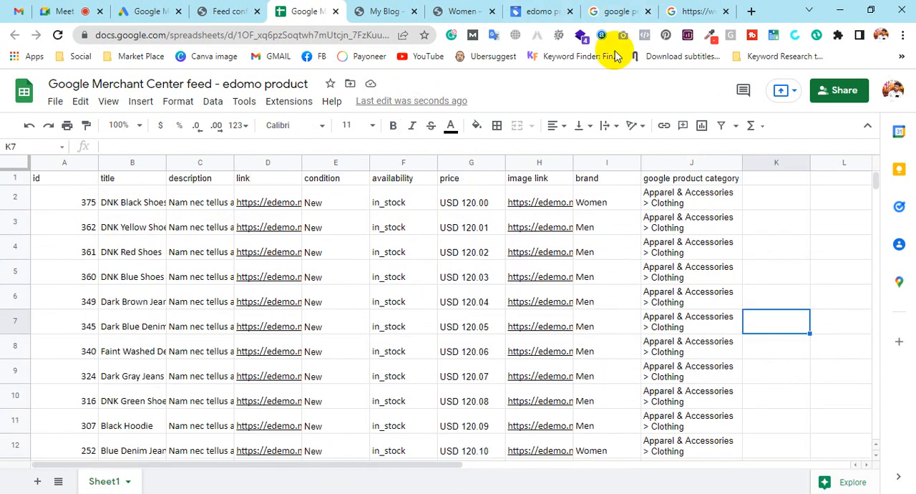
# Switch to Merchant Center and review the feed status and processing report for the product source.
pyautogui.click(537, 8)
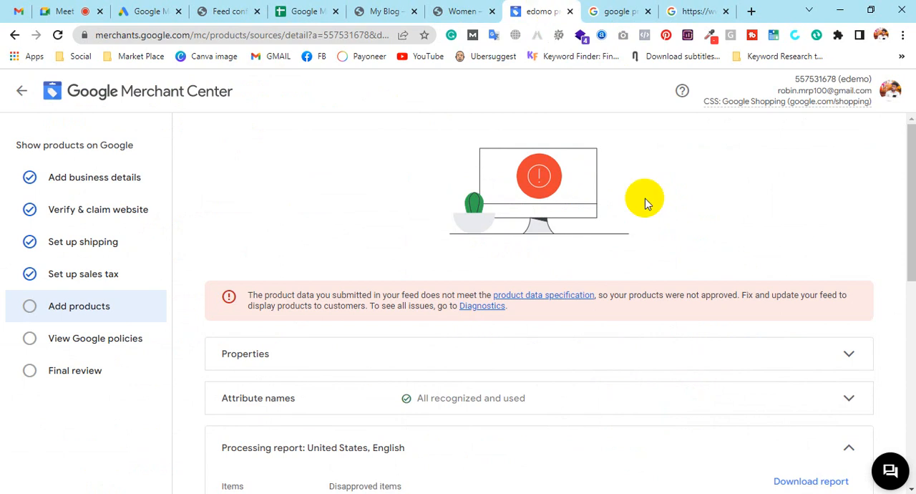
pyautogui.scroll(-6, 691, 423)
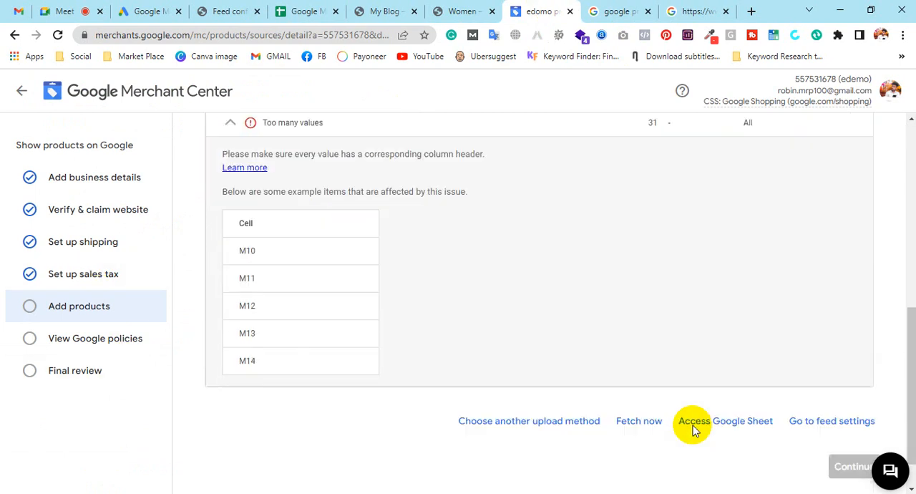
pyautogui.scroll(-1, 693, 425)
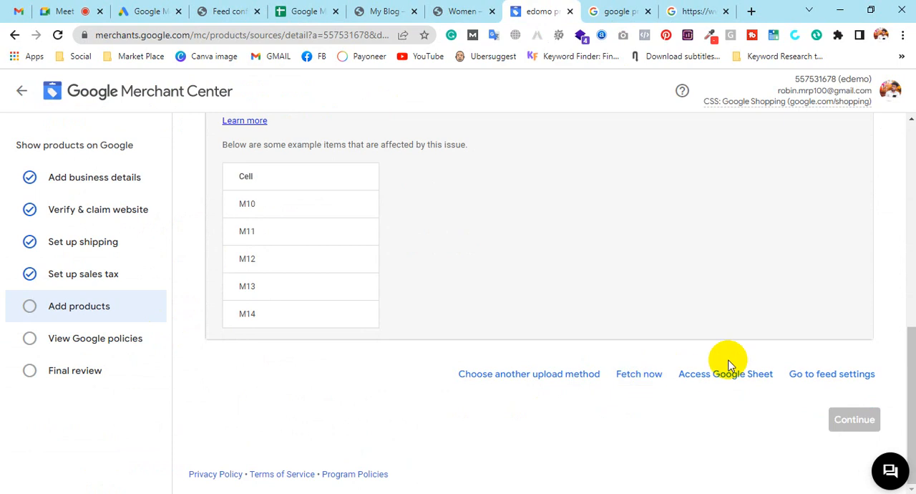
pyautogui.scroll(10, 638, 323)
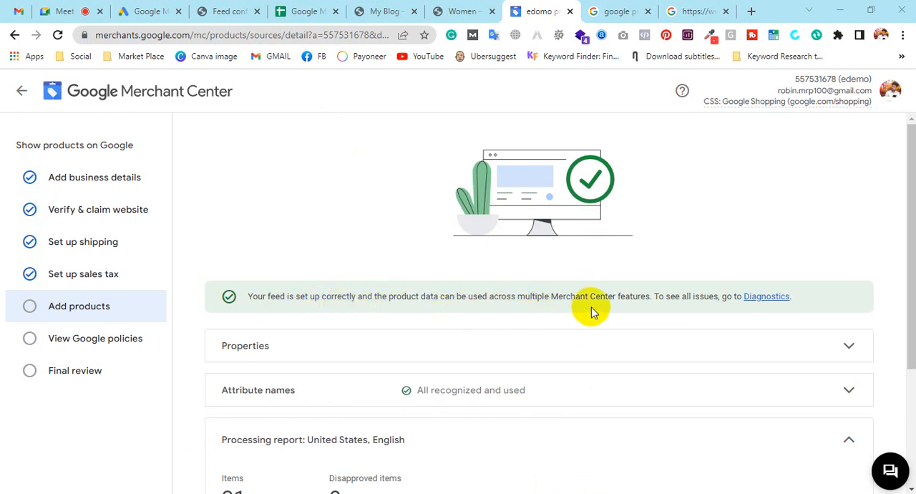
pyautogui.scroll(-2, 591, 309)
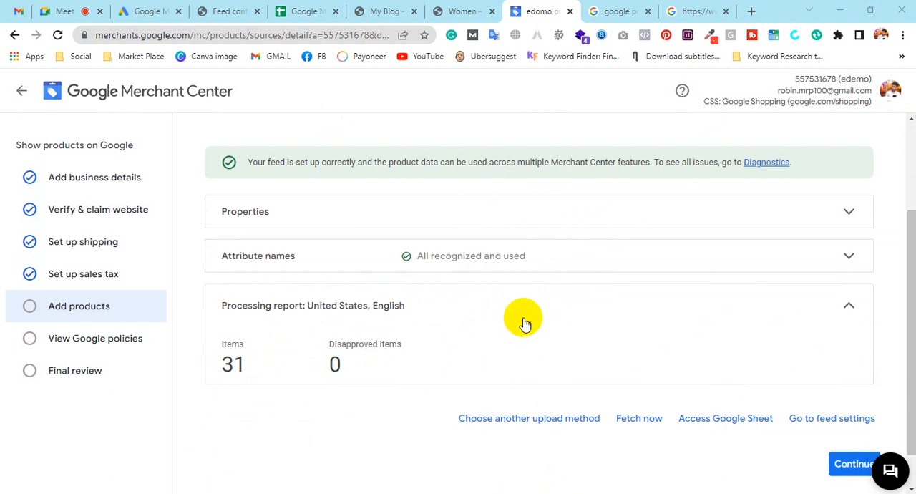
pyautogui.scroll(2, 527, 319)
pyautogui.scroll(-2, 526, 319)
# Continue past the products step, page through the Google policy slides, and start the final review.
pyautogui.click(859, 462)
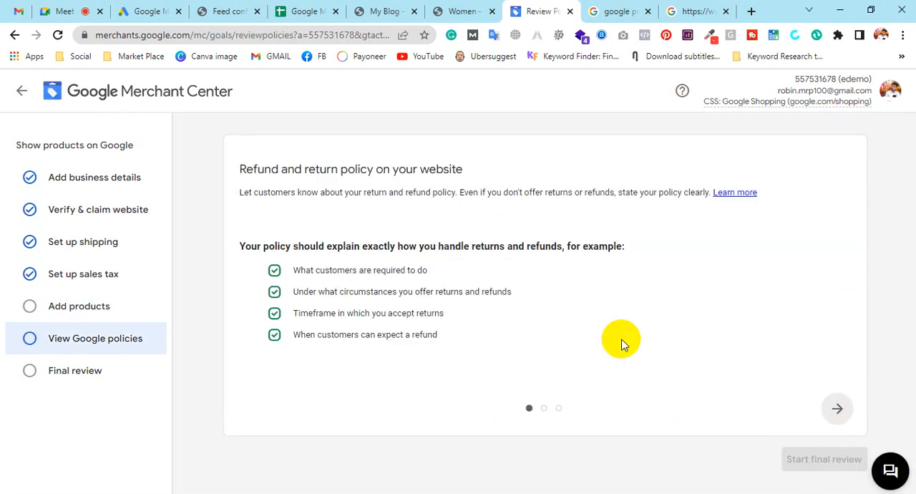
pyautogui.click(836, 407)
pyautogui.click(835, 405)
pyautogui.click(802, 455)
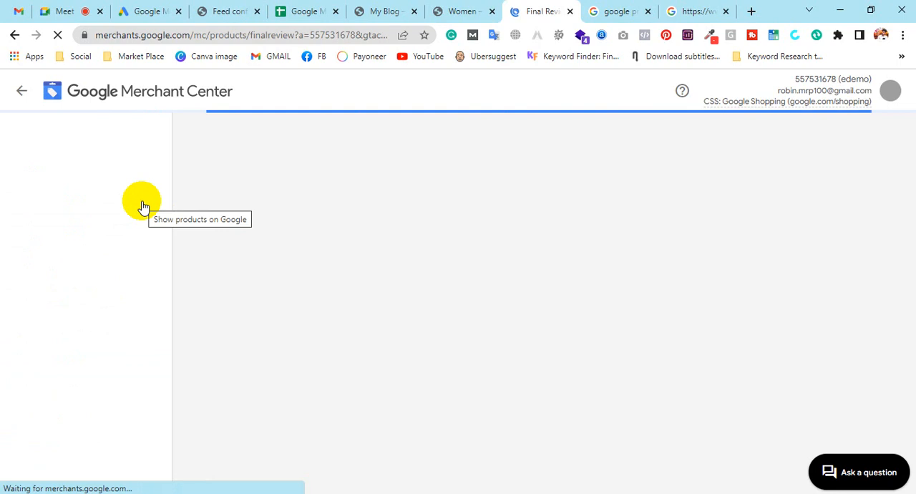
# Review the feed spreadsheet down to the last product row.
pyautogui.click(313, 9)
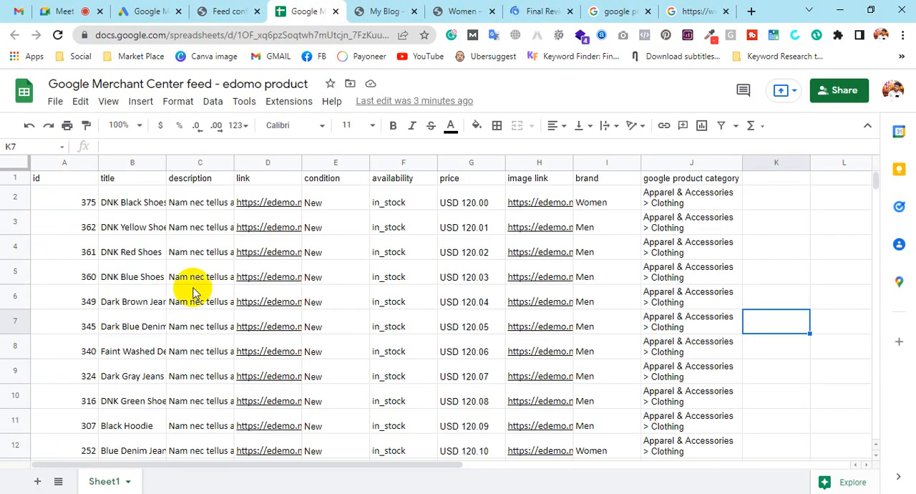
pyautogui.scroll(-5, 192, 289)
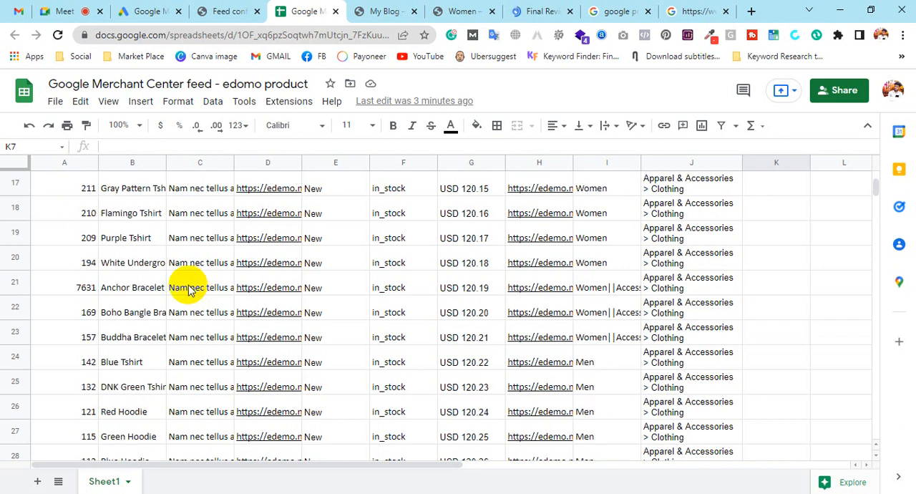
pyautogui.scroll(-5, 187, 289)
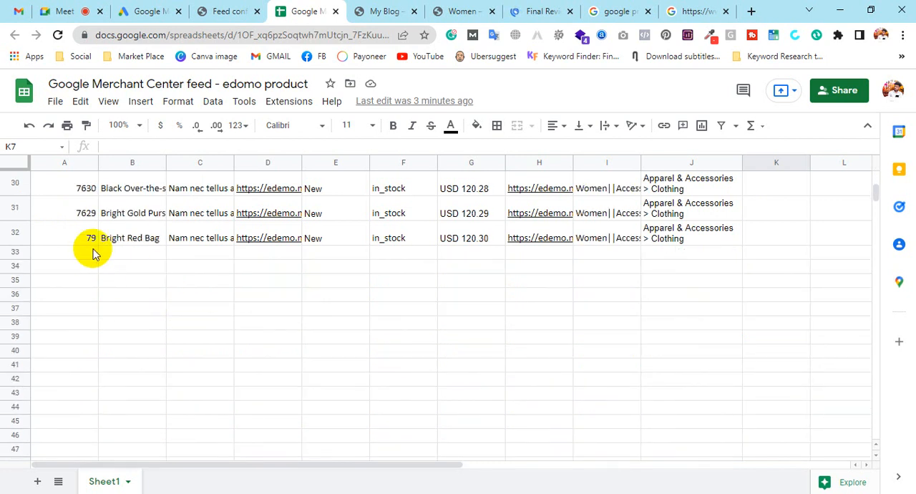
pyautogui.moveTo(78, 258); pyautogui.dragTo(472, 437)
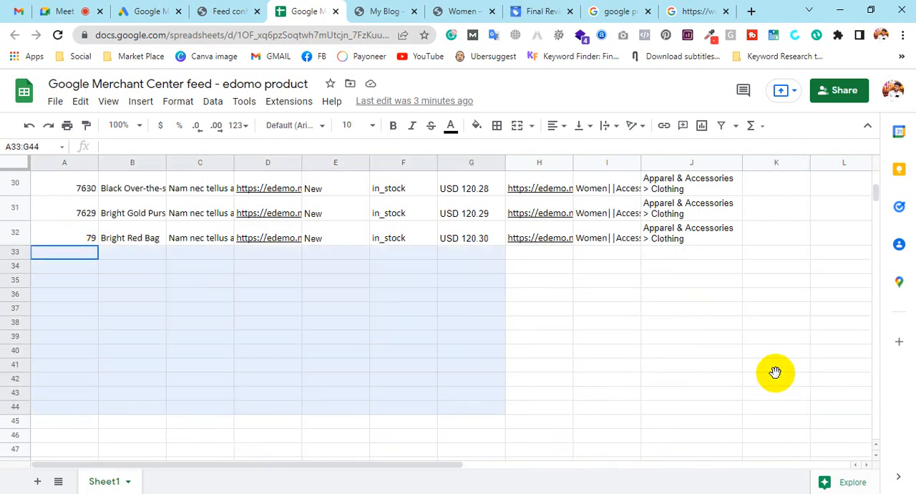
pyautogui.click(778, 368)
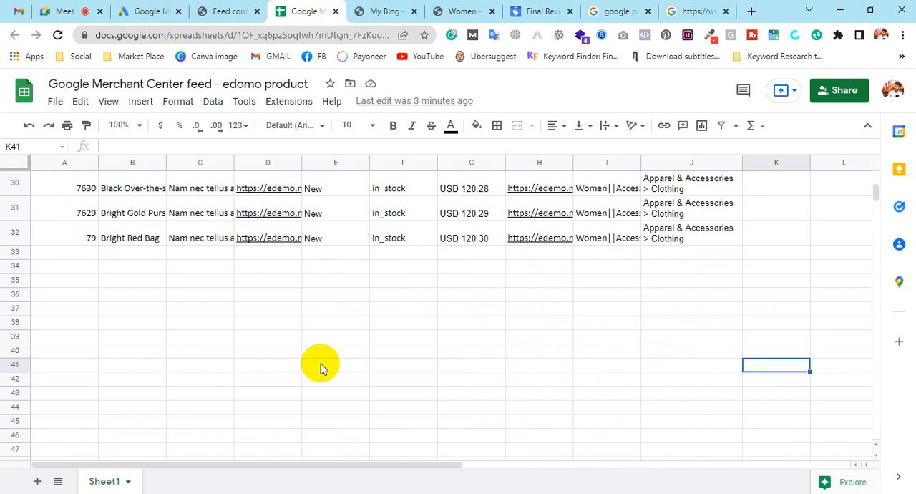
# Return to the Merchant Center overview and examine the feed uploads and listing panels.
pyautogui.click(544, 11)
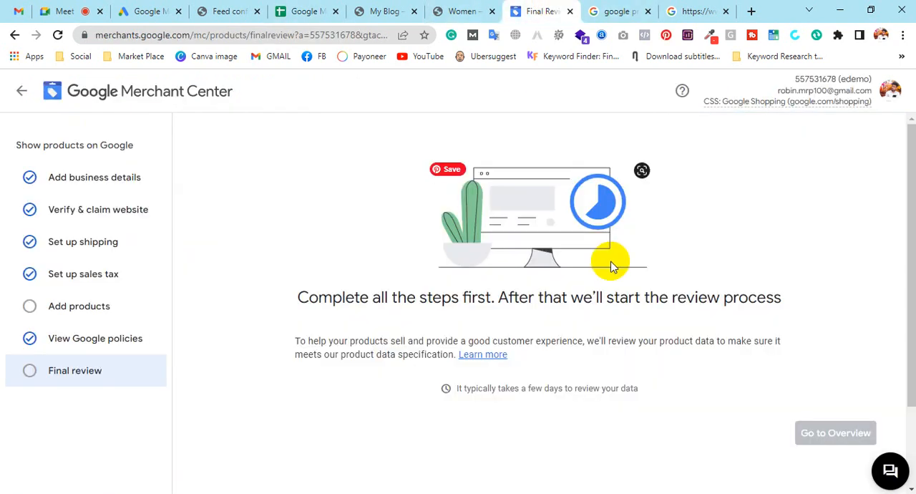
pyautogui.scroll(-2, 612, 264)
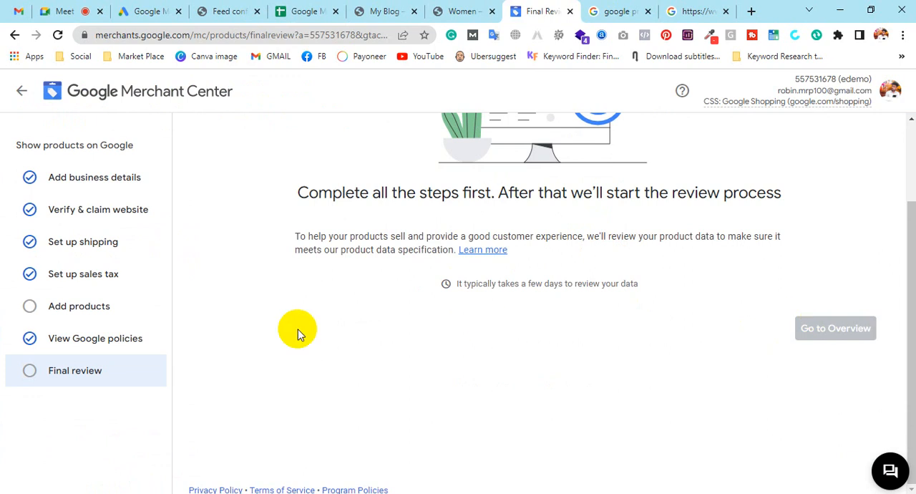
pyautogui.scroll(2, 558, 359)
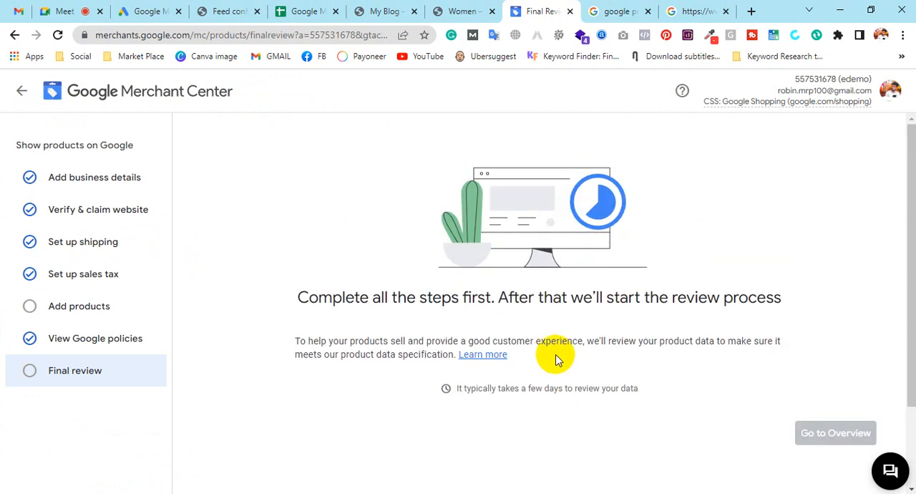
pyautogui.click(79, 94)
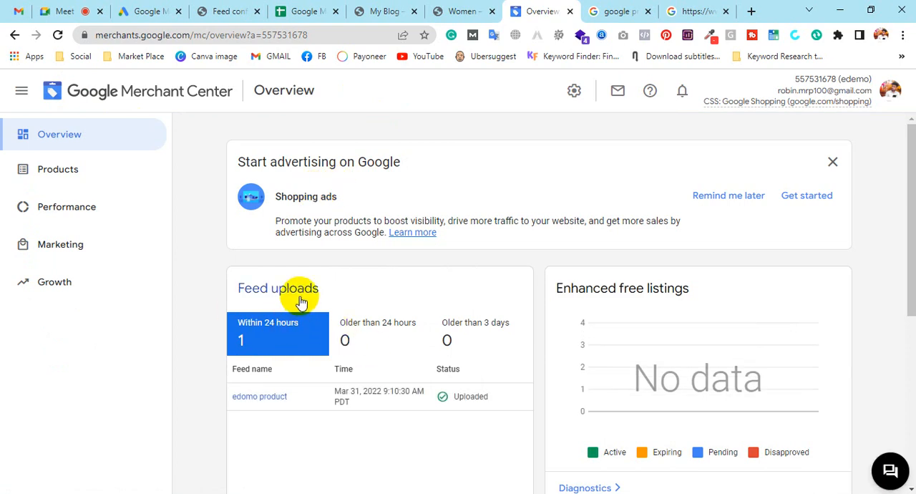
pyautogui.scroll(-2, 301, 246)
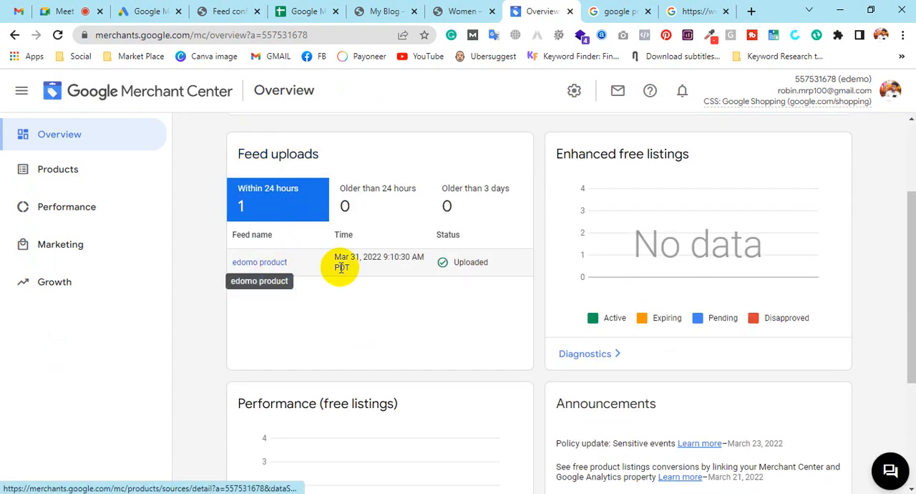
pyautogui.scroll(-3, 448, 293)
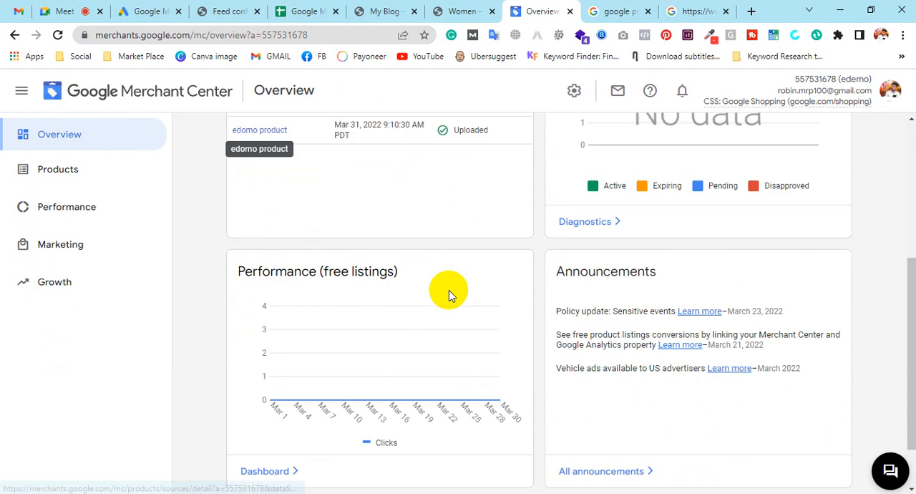
pyautogui.scroll(4, 461, 275)
pyautogui.scroll(2, 461, 274)
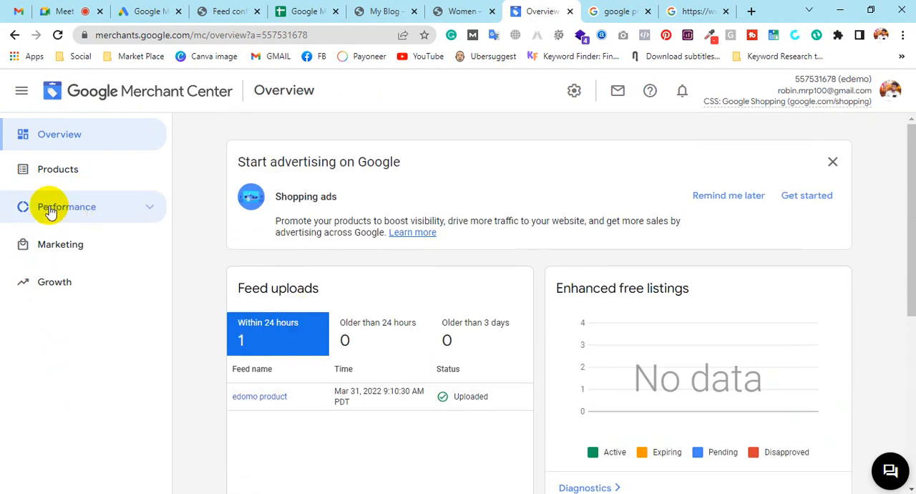
# Open product Diagnostics and check the item, feed and account issue tabs.
pyautogui.click(64, 173)
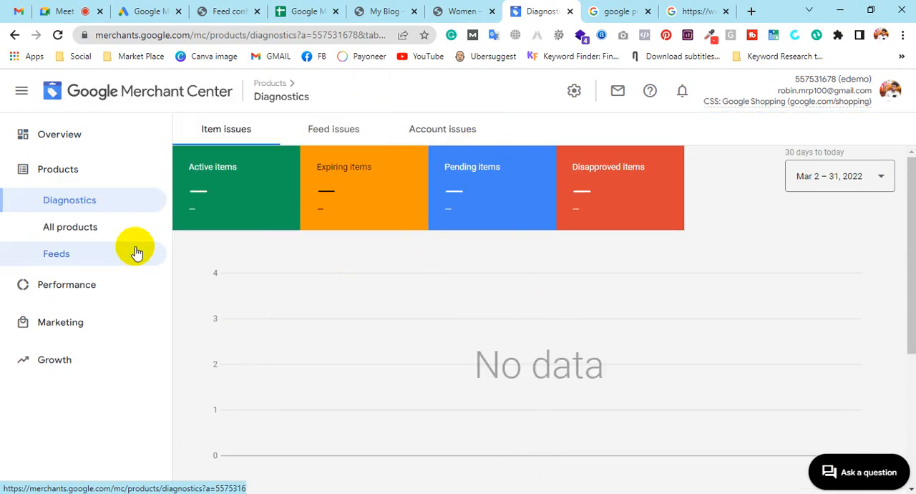
pyautogui.click(253, 172)
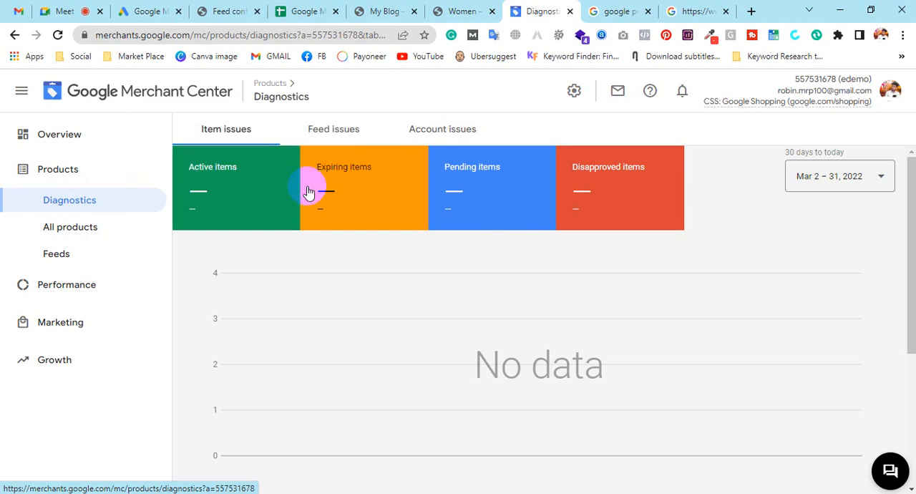
pyautogui.click(346, 127)
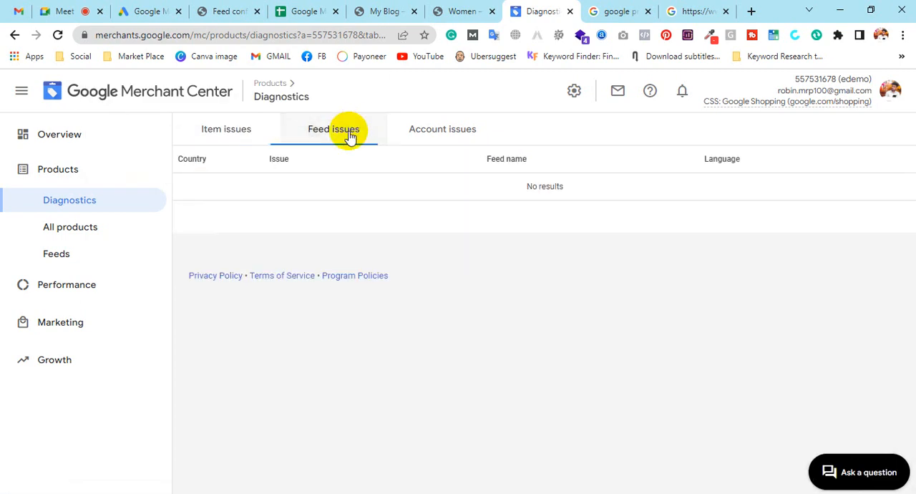
pyautogui.click(443, 133)
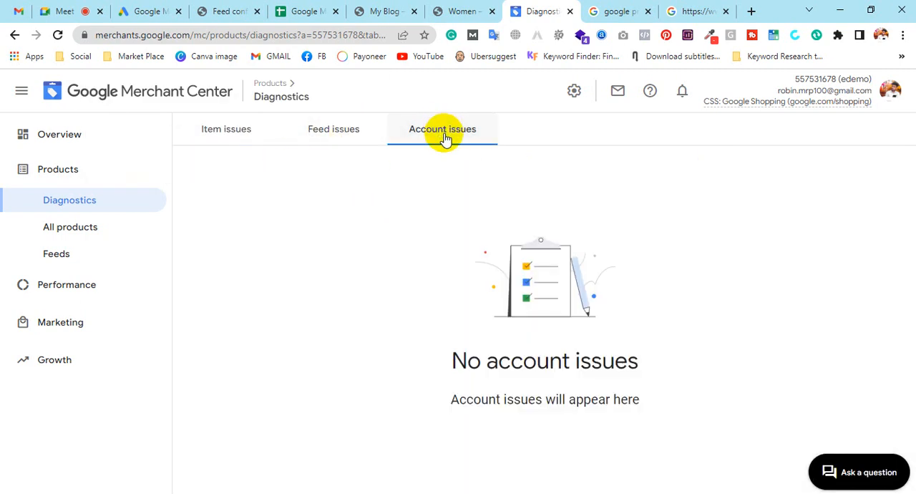
# Open All products, dismiss the new-feature tip, and browse the uploaded product list.
pyautogui.click(59, 233)
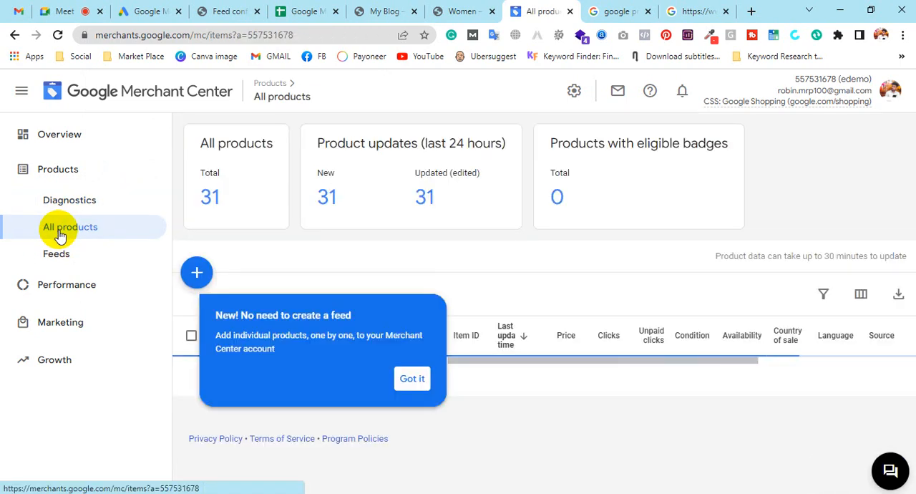
pyautogui.click(420, 387)
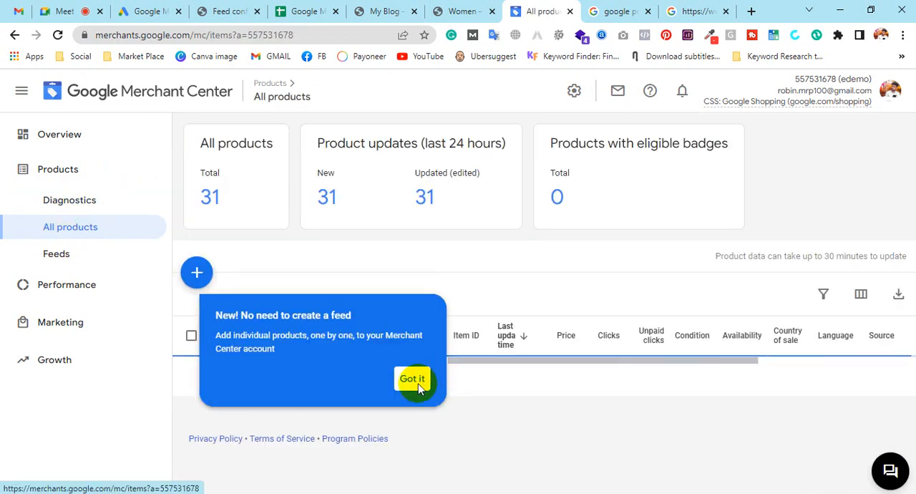
pyautogui.scroll(-10, 440, 311)
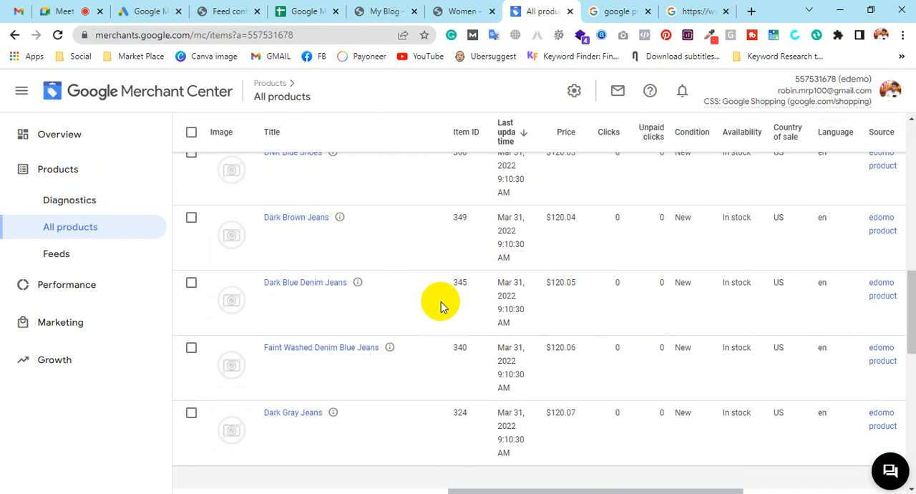
pyautogui.scroll(-3, 439, 304)
pyautogui.scroll(12, 440, 304)
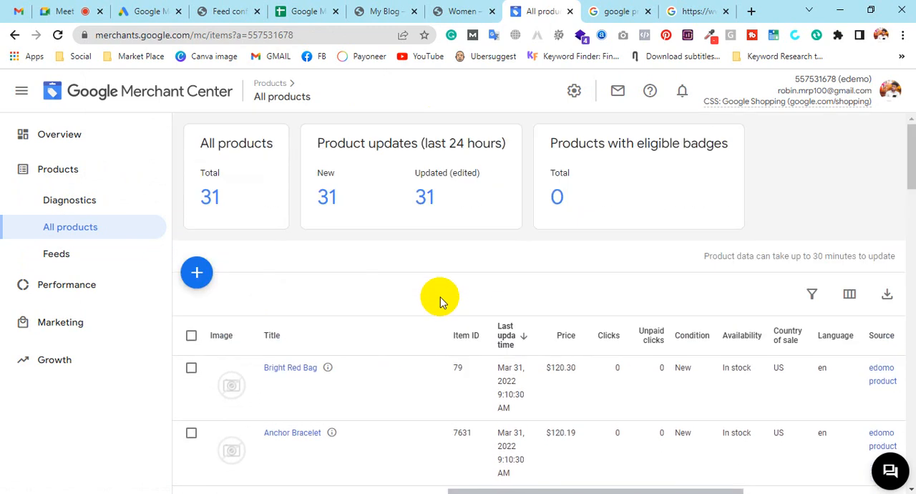
# Scroll through the uploaded product list and across its columns to review program and status.
pyautogui.scroll(-2, 439, 302)
pyautogui.scroll(2, 439, 303)
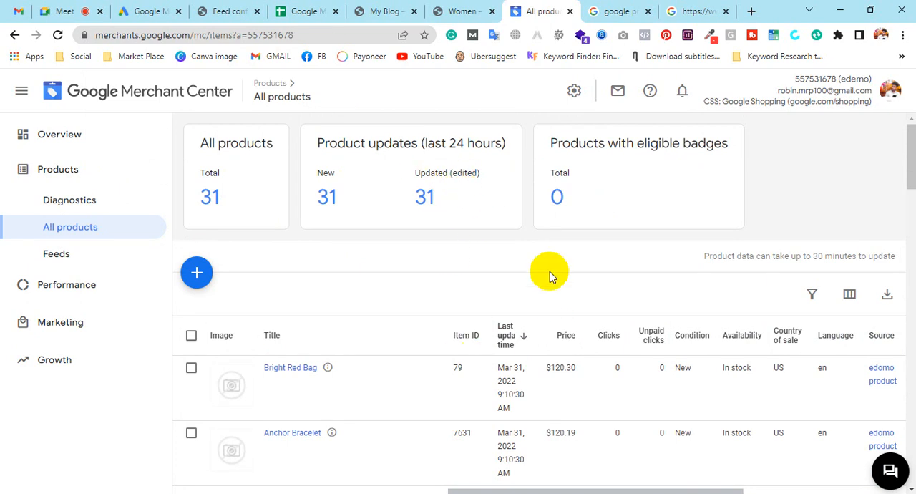
pyautogui.scroll(-2, 549, 268)
pyautogui.scroll(2, 565, 254)
pyautogui.scroll(-8, 695, 246)
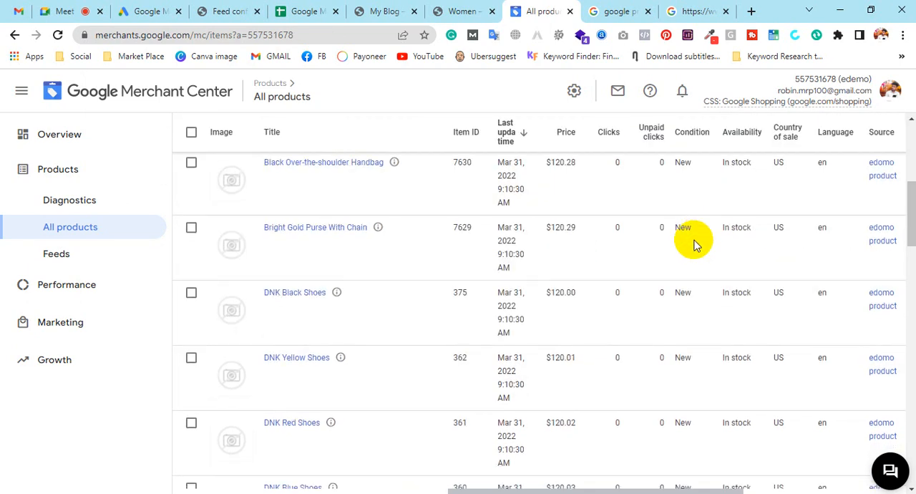
pyautogui.moveTo(660, 486); pyautogui.dragTo(816, 487)
pyautogui.scroll(10, 823, 438)
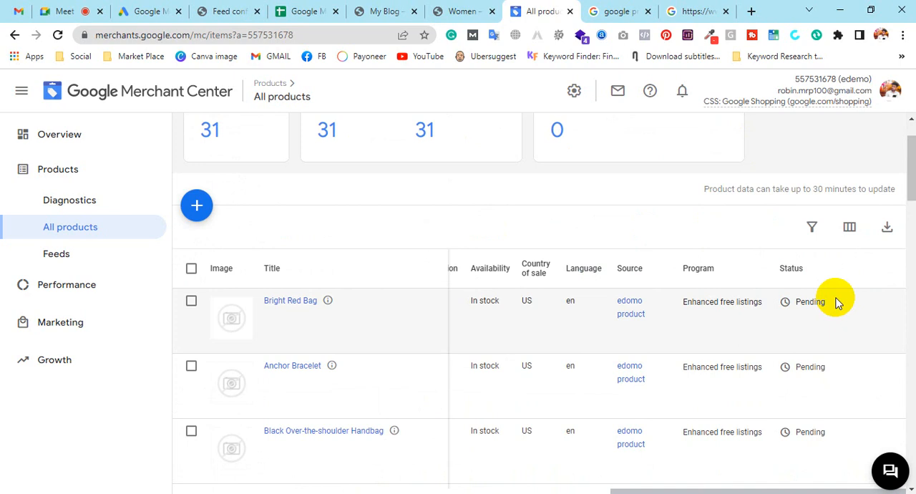
# Open the Add product form, browse its sections, and leave it without saving.
pyautogui.click(197, 205)
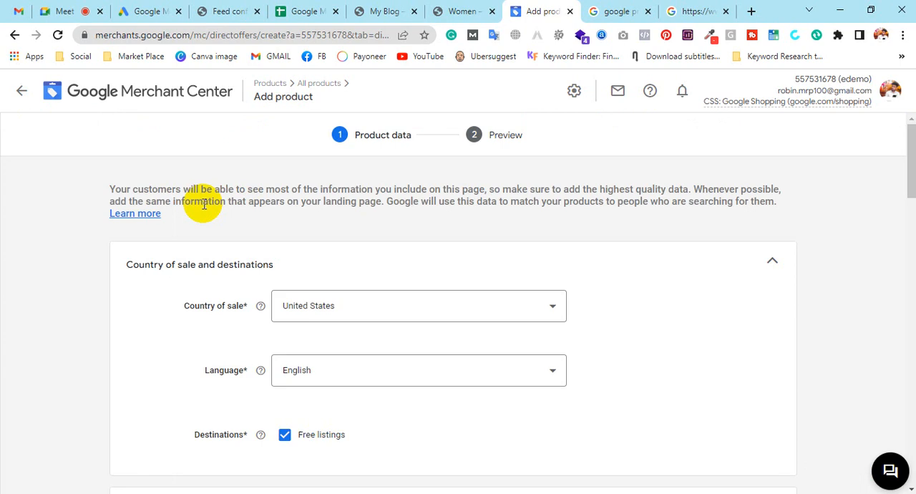
pyautogui.scroll(-10, 374, 307)
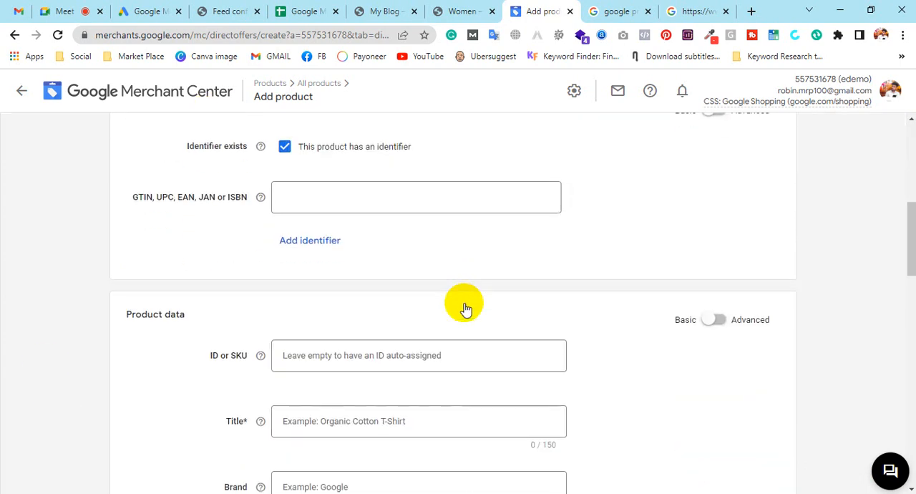
pyautogui.scroll(-3, 463, 306)
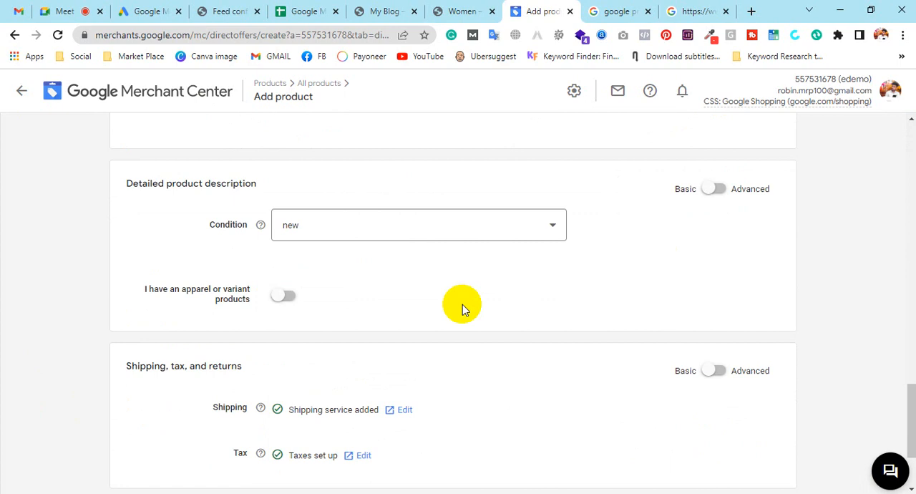
pyautogui.scroll(12, 463, 304)
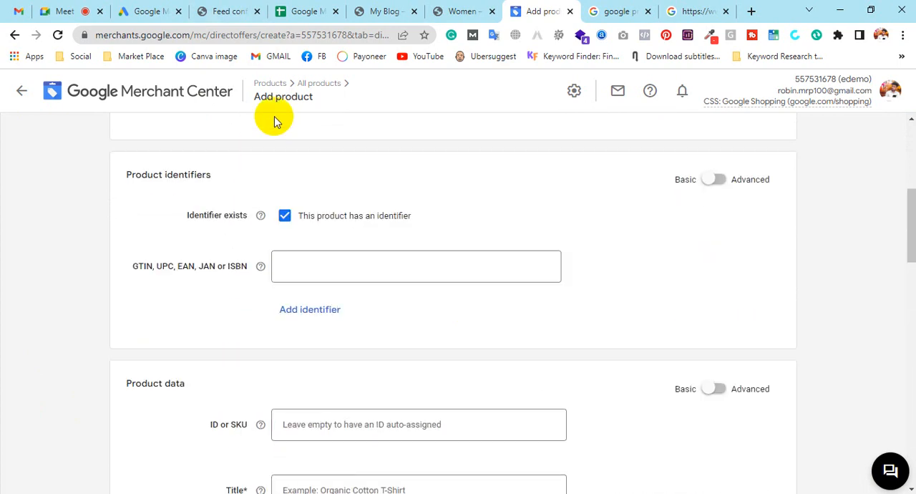
pyautogui.click(280, 83)
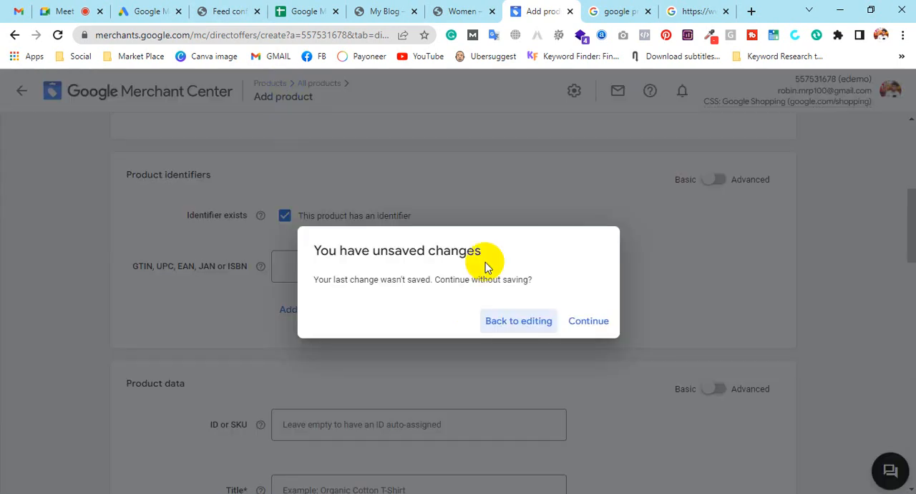
pyautogui.click(607, 327)
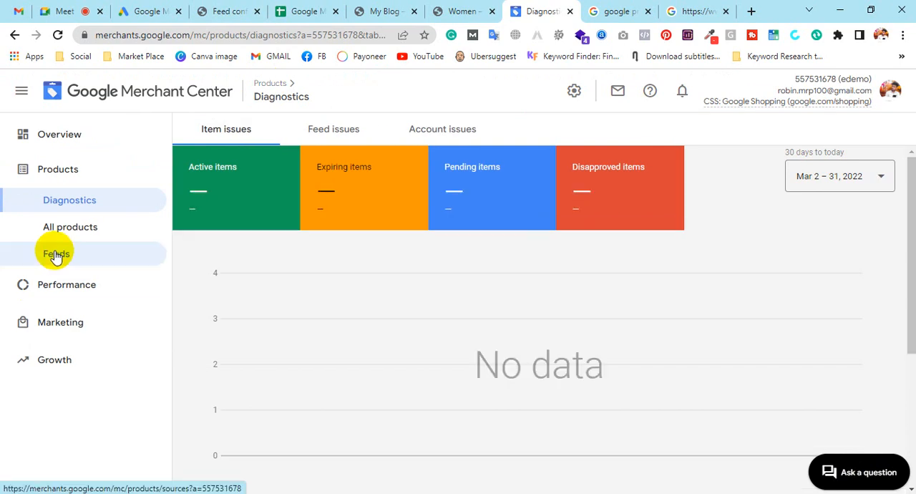
# Open the Feeds page and review the existing primary feed.
pyautogui.click(55, 255)
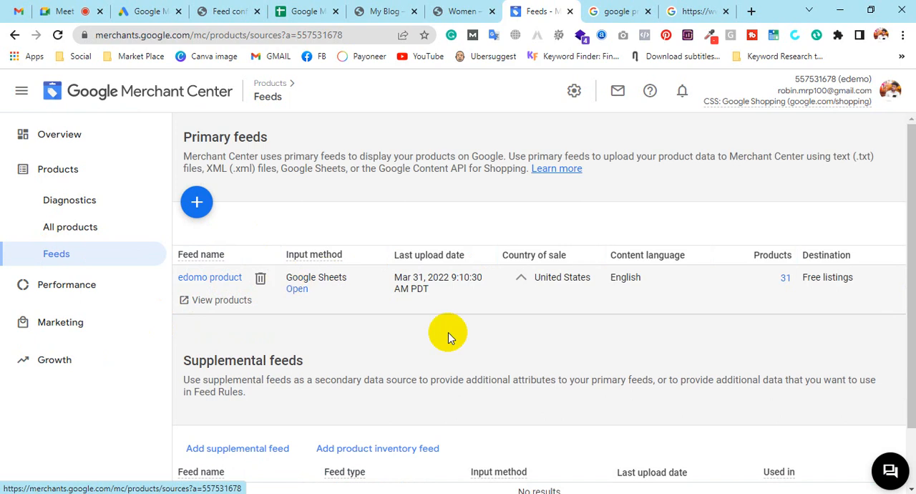
pyautogui.scroll(-1, 449, 333)
pyautogui.scroll(1, 347, 380)
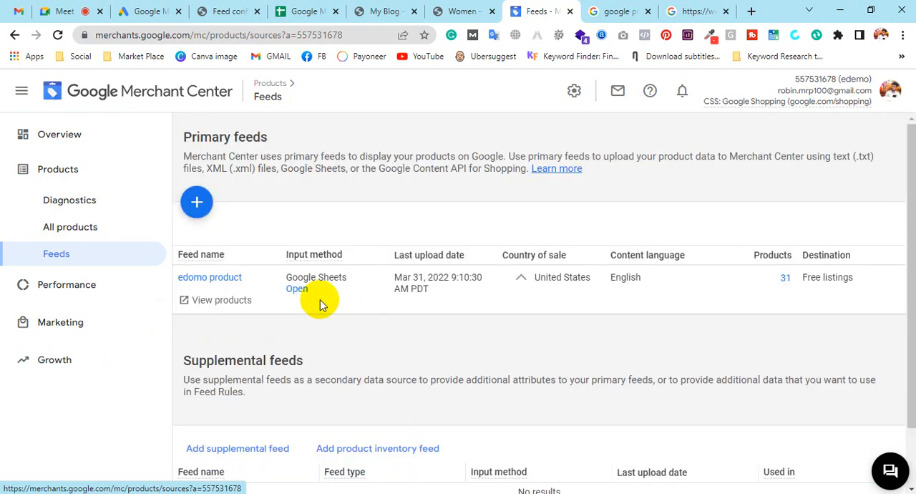
# Start a new primary feed with Tunisia and Chinese selected, then leave without saving.
pyautogui.click(194, 204)
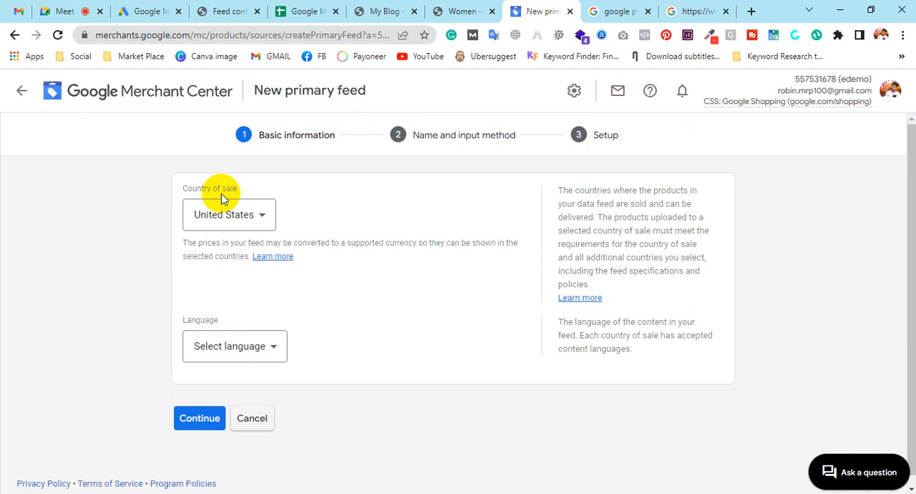
pyautogui.click(216, 222)
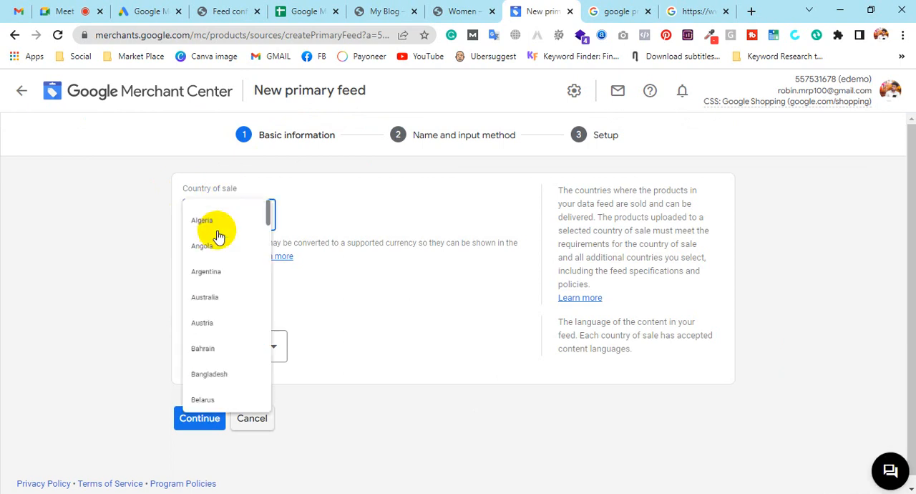
pyautogui.click(212, 261)
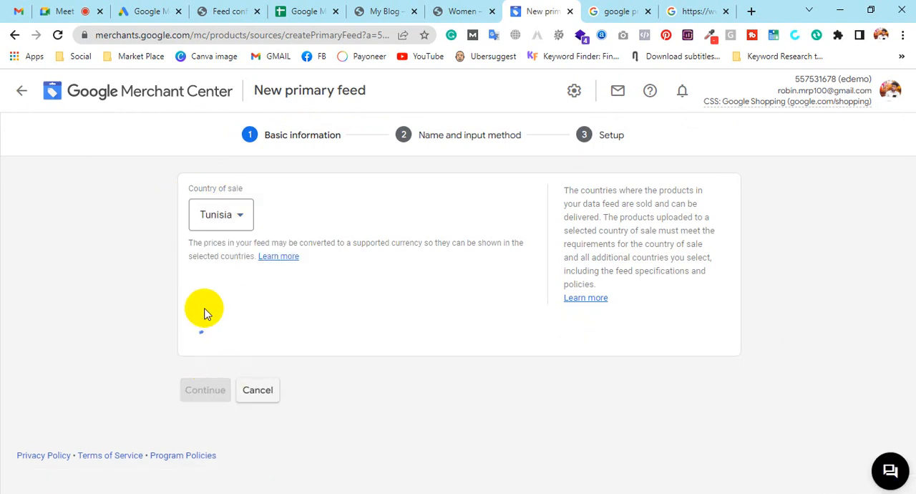
pyautogui.click(215, 345)
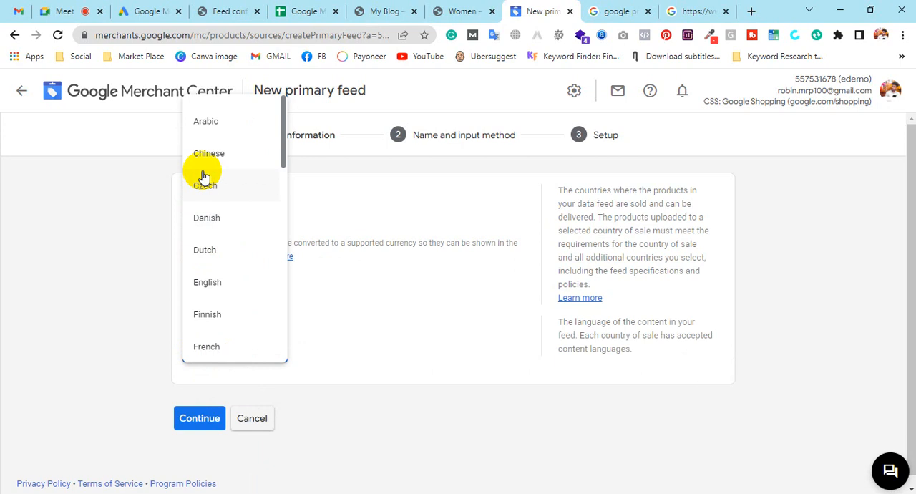
pyautogui.click(213, 146)
pyautogui.scroll(-2, 274, 387)
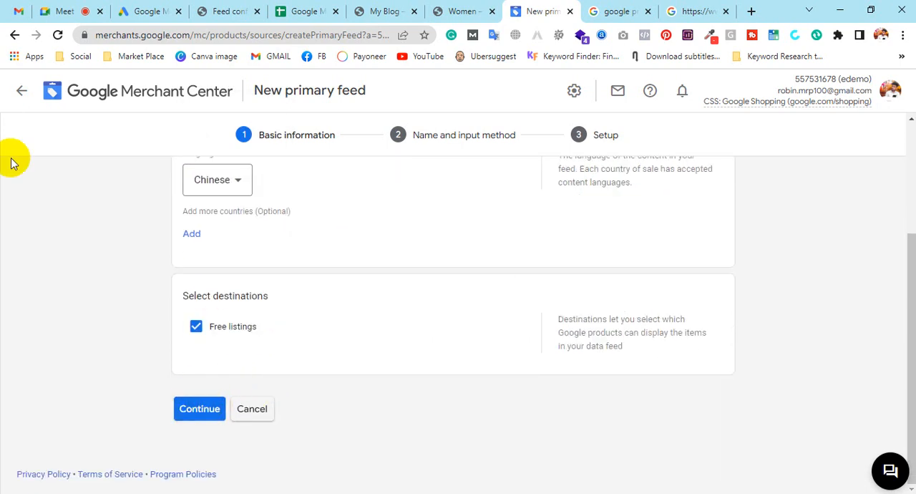
pyautogui.click(24, 90)
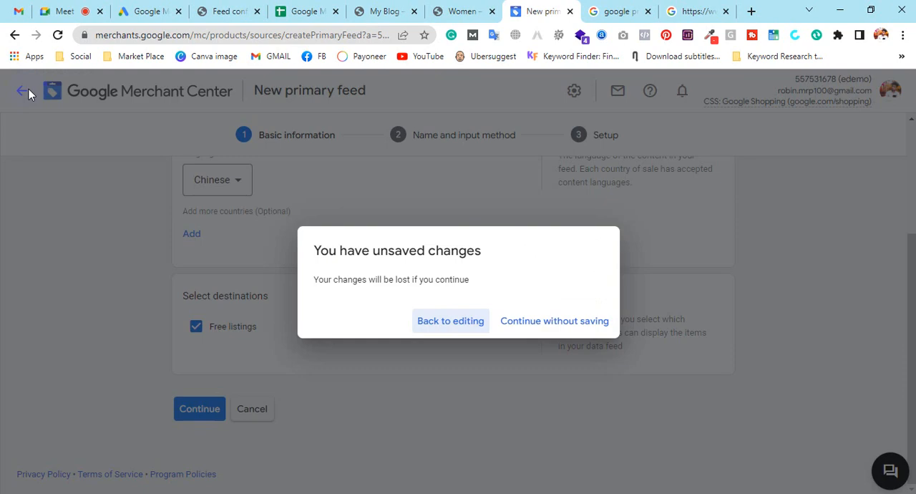
pyautogui.click(575, 323)
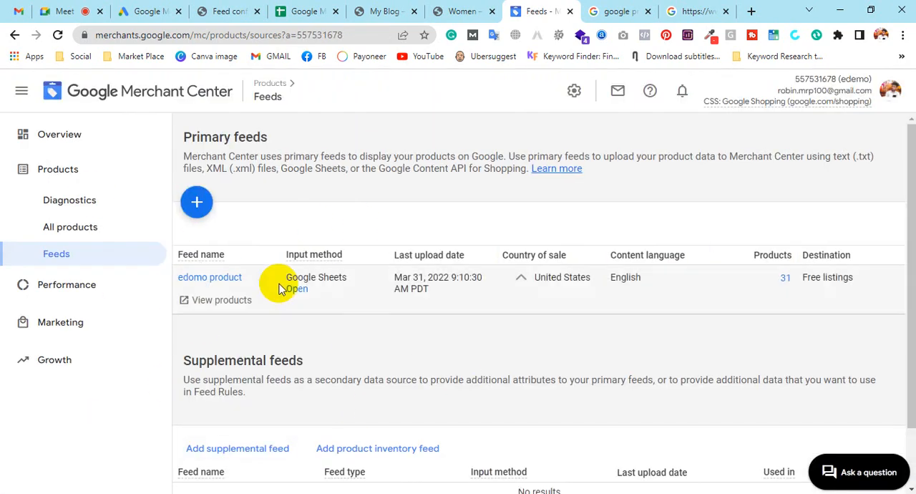
# Open the Performance dashboard and examine the free listings traffic charts.
pyautogui.click(65, 297)
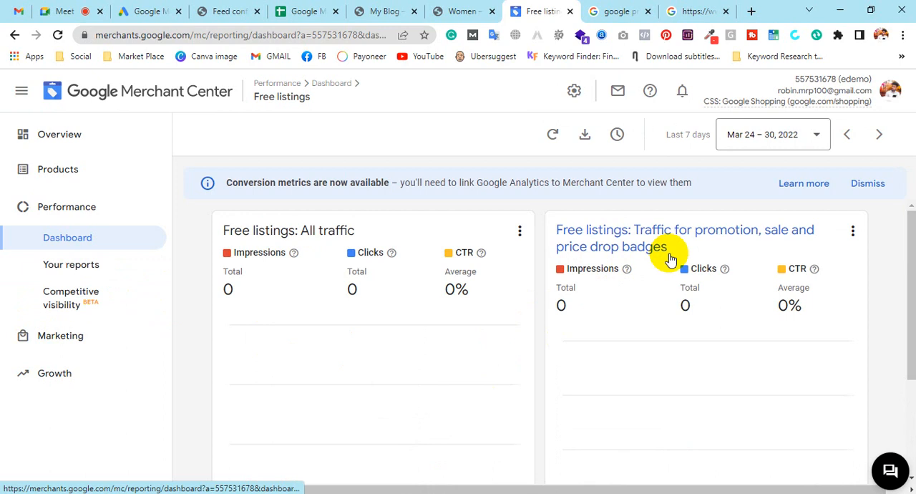
pyautogui.scroll(-3, 700, 323)
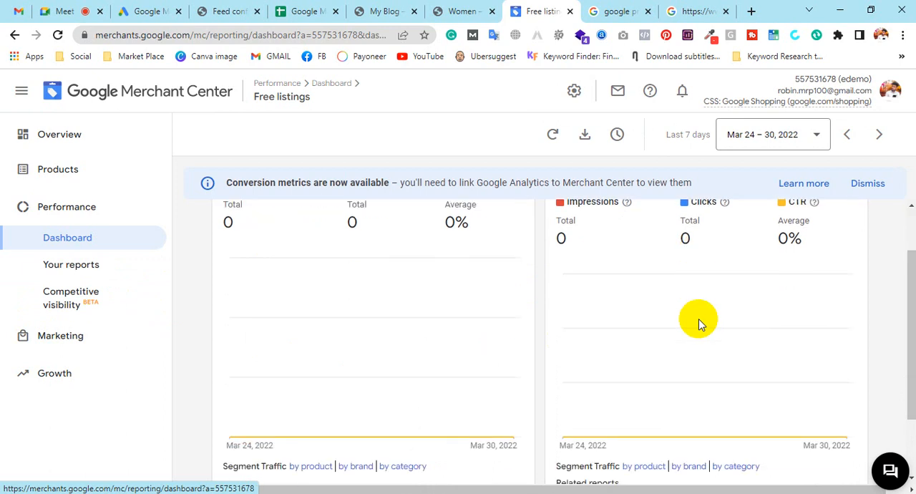
pyautogui.scroll(3, 403, 358)
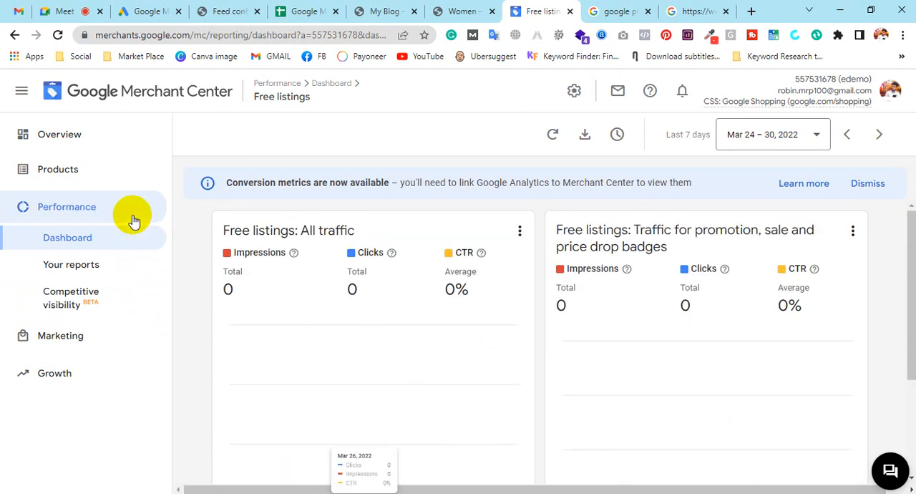
# Start a new promotion under Marketing with United States as the country and English as the language.
pyautogui.click(56, 343)
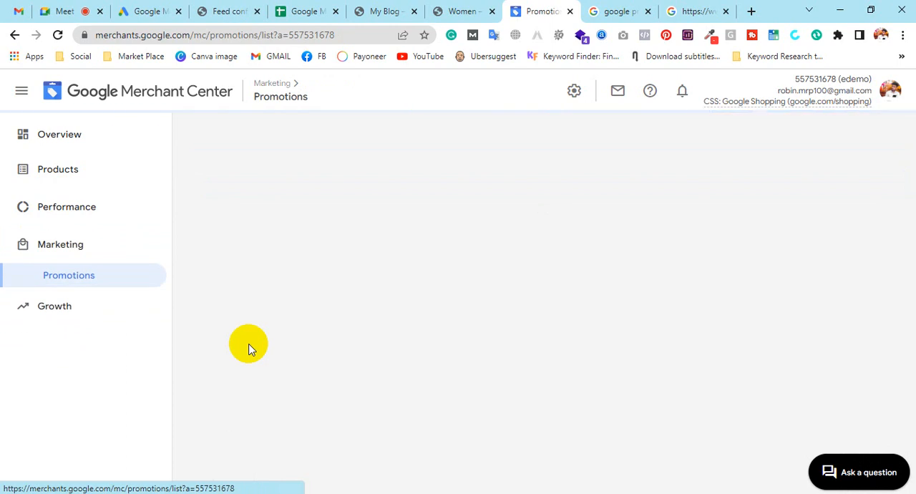
pyautogui.click(138, 7)
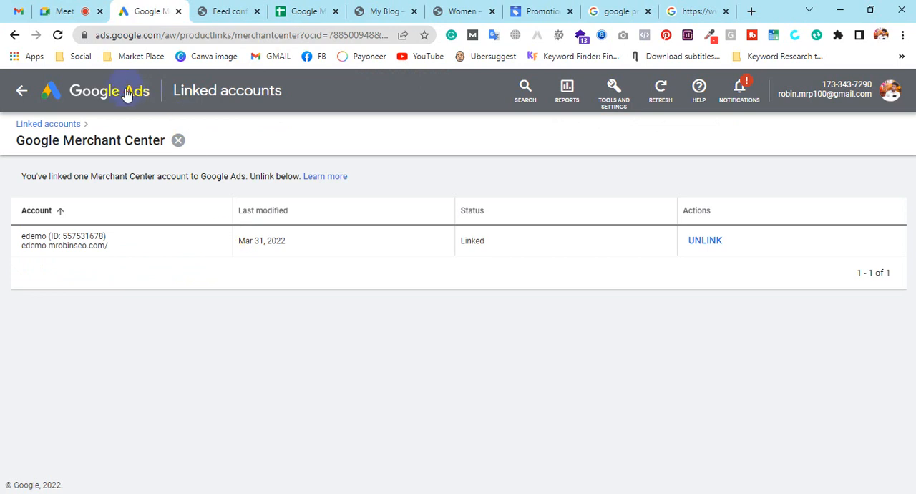
pyautogui.click(126, 94)
pyautogui.click(540, 9)
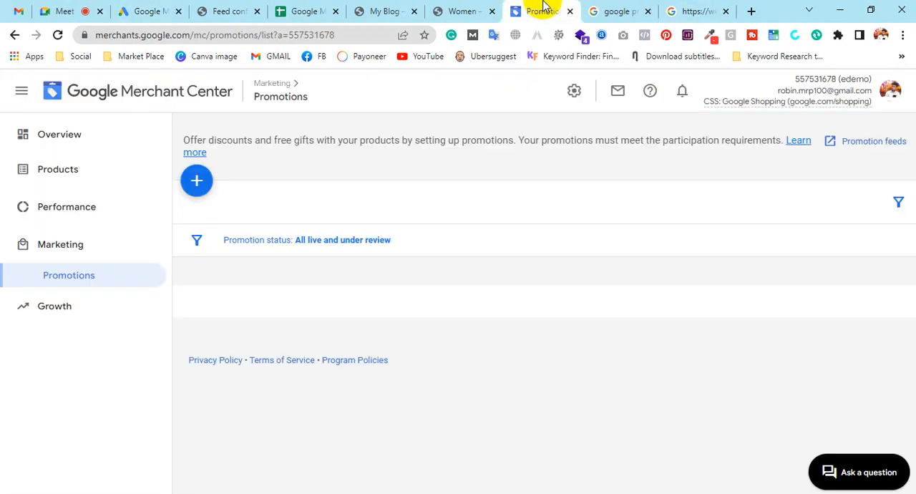
pyautogui.rightClick(537, 8)
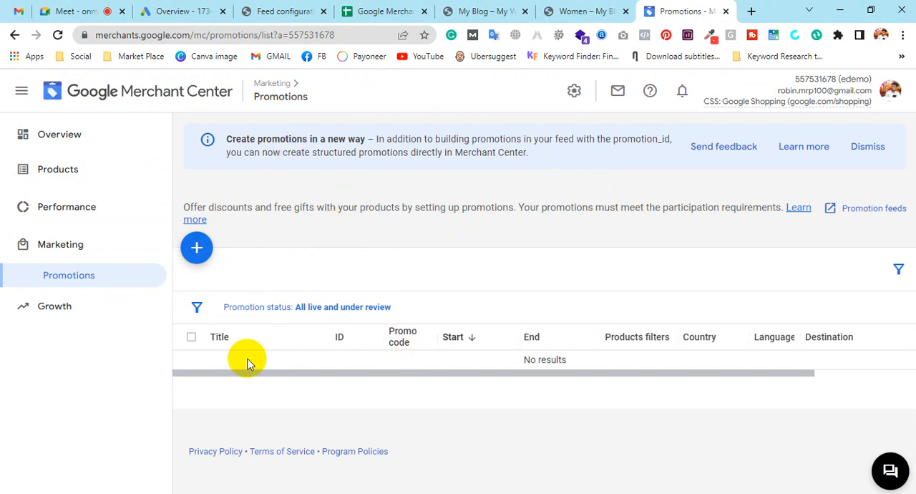
pyautogui.click(196, 246)
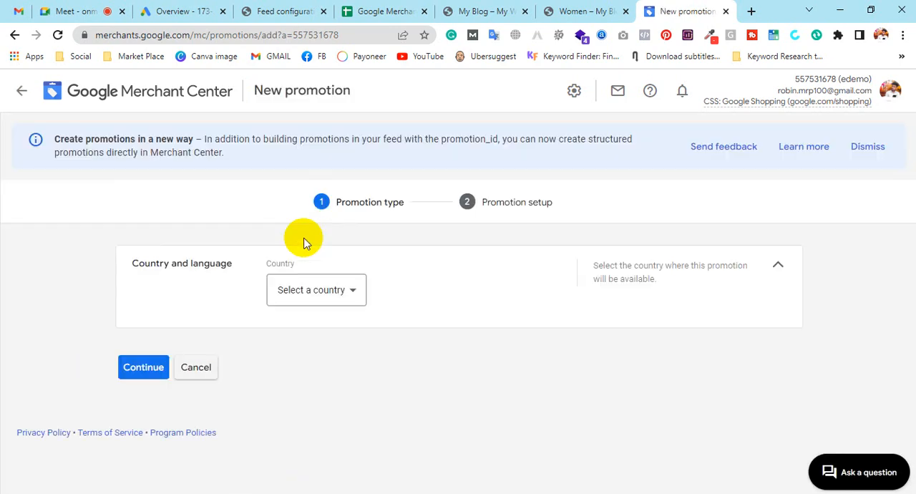
pyautogui.click(317, 289)
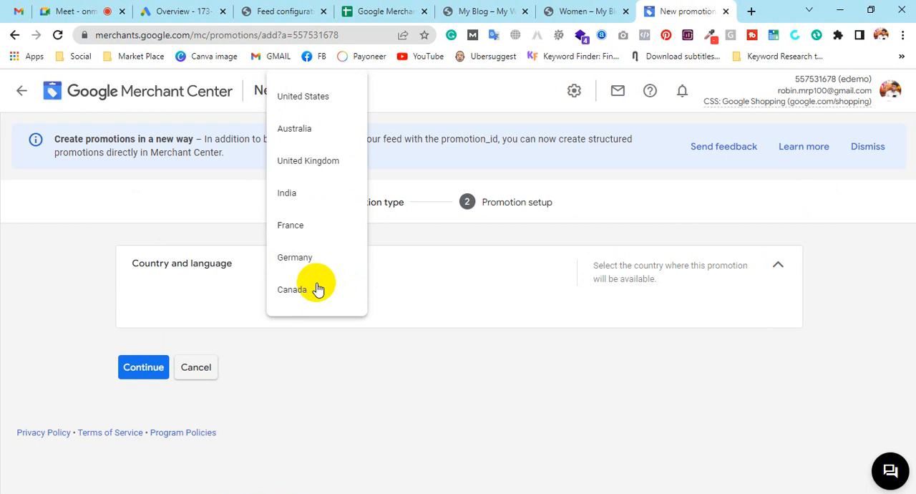
pyautogui.click(296, 96)
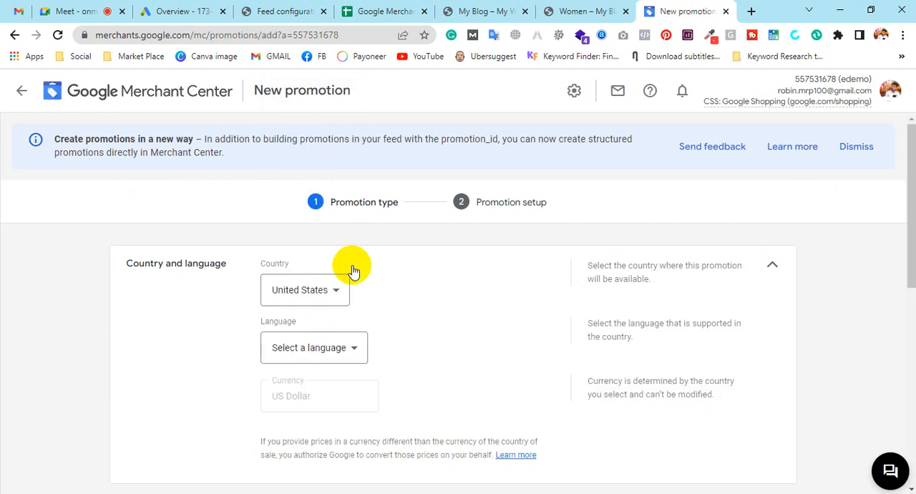
pyautogui.scroll(-1, 352, 268)
pyautogui.click(305, 285)
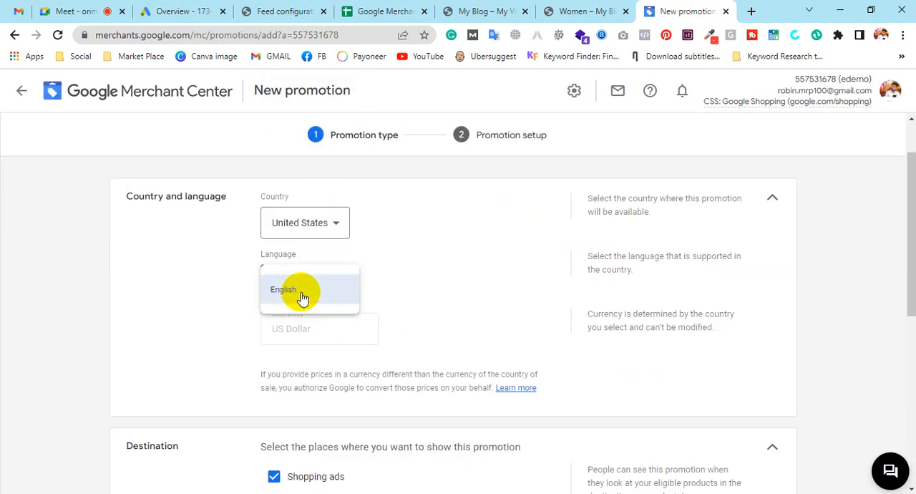
pyautogui.click(300, 297)
# Scroll through the promotion's destination and promotion category sections.
pyautogui.scroll(-2, 420, 303)
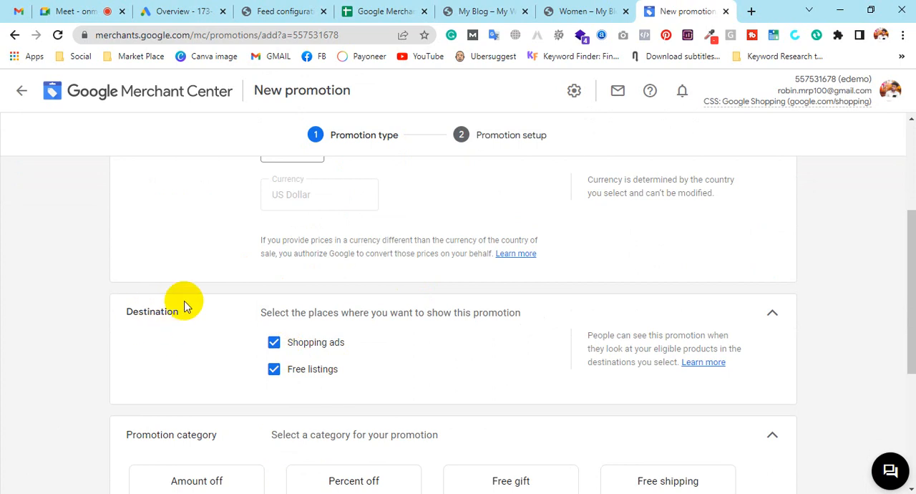
pyautogui.scroll(-2, 382, 298)
pyautogui.scroll(5, 242, 305)
pyautogui.scroll(-4, 458, 417)
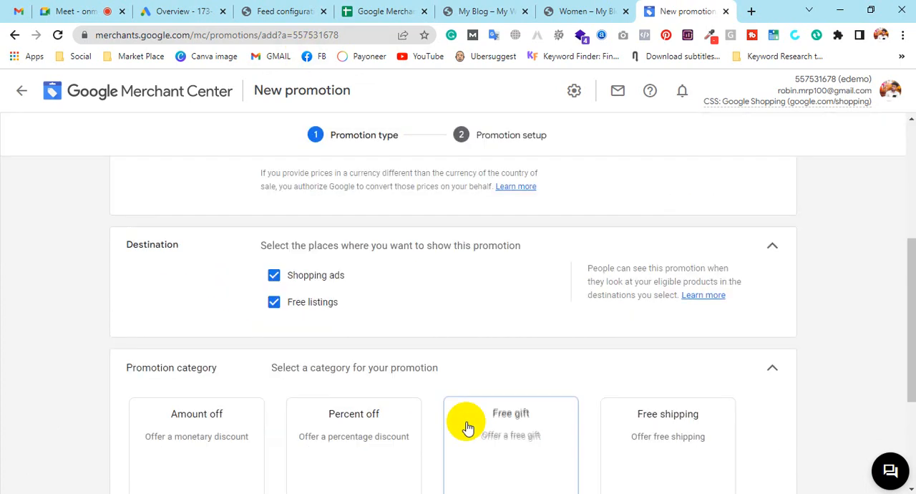
pyautogui.scroll(-2, 467, 427)
pyautogui.scroll(3, 450, 407)
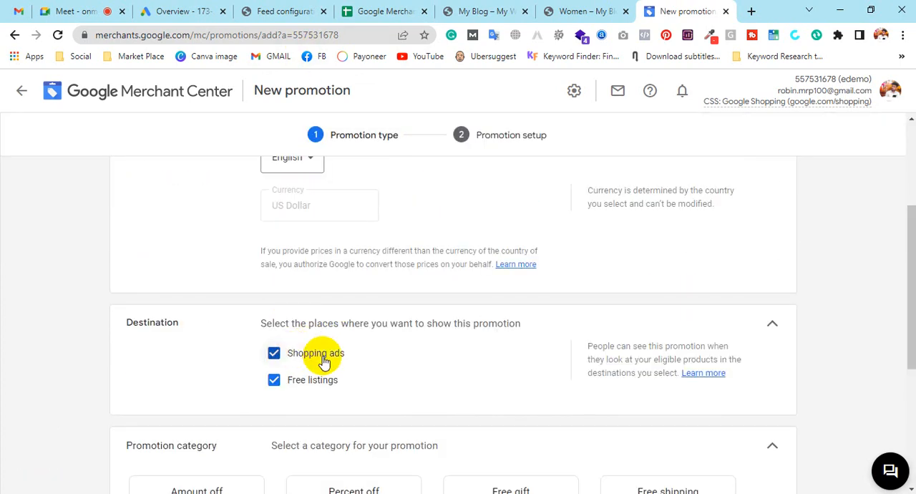
# Toggle the Shopping ads destination off and back on for the promotion.
pyautogui.click(273, 354)
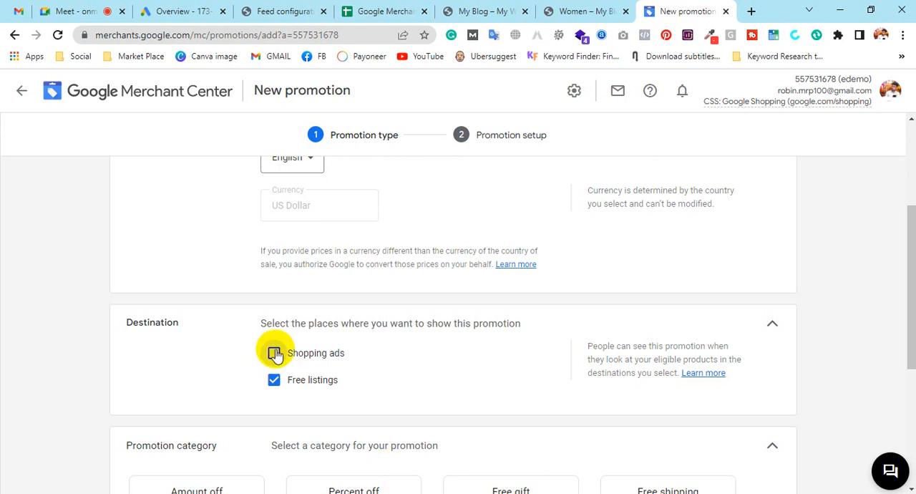
pyautogui.click(204, 6)
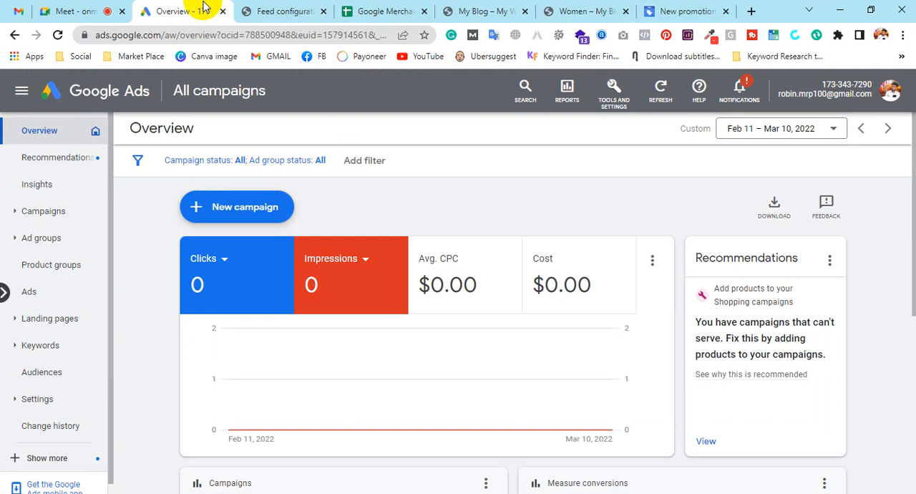
pyautogui.click(683, 11)
pyautogui.click(274, 353)
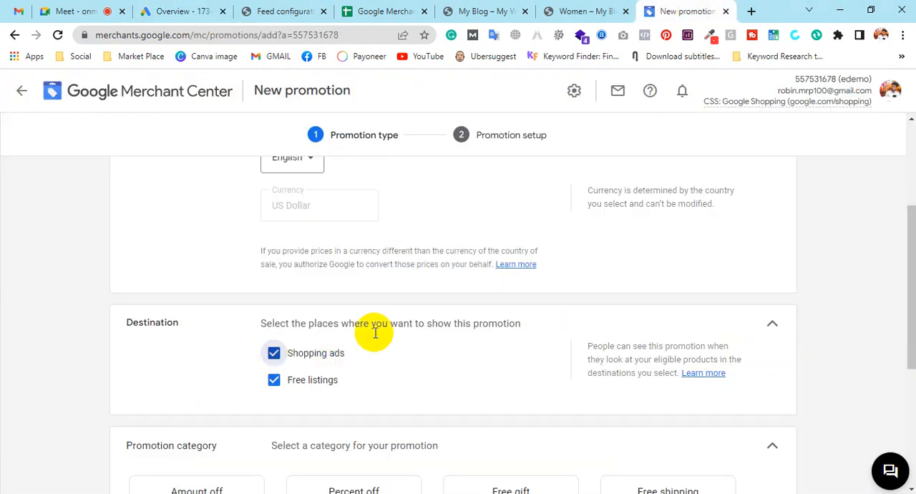
# Select Amount off as the promotion category and browse the promotion type options.
pyautogui.scroll(-3, 396, 325)
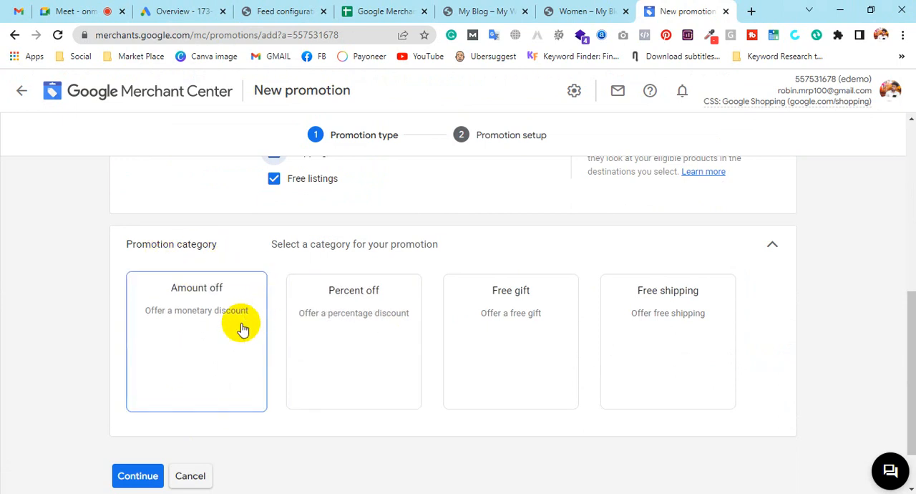
pyautogui.click(634, 294)
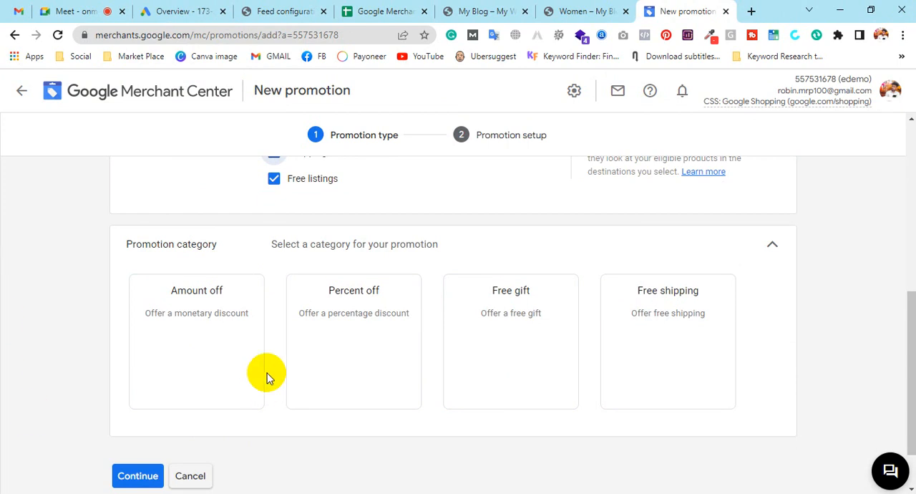
pyautogui.click(194, 327)
pyautogui.scroll(-2, 313, 332)
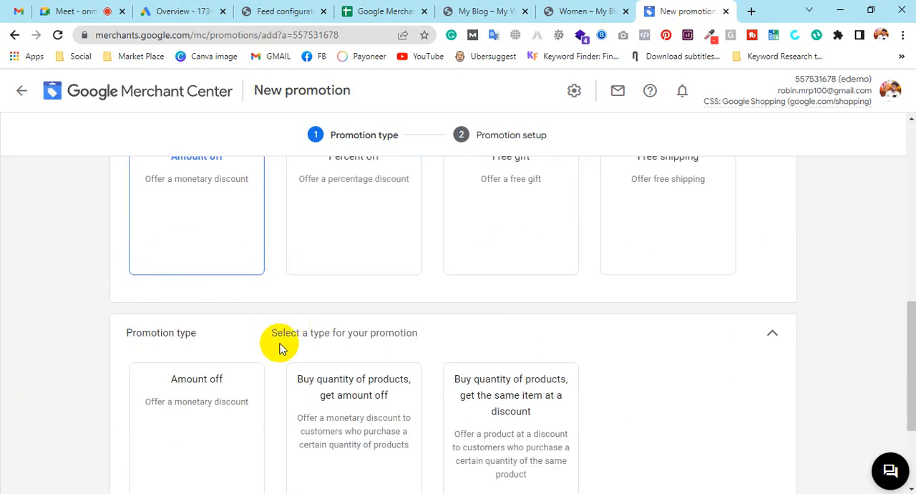
pyautogui.scroll(-2, 321, 321)
pyautogui.scroll(3, 299, 292)
pyautogui.scroll(-2, 298, 292)
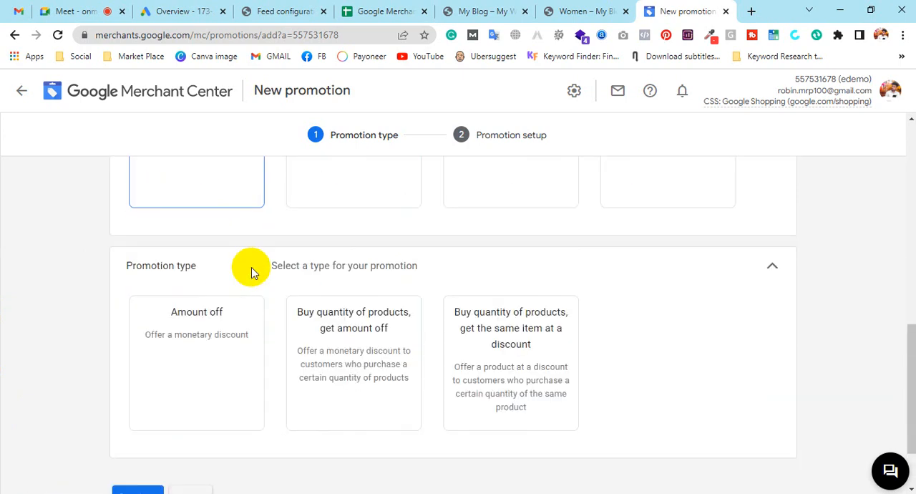
pyautogui.scroll(2, 352, 322)
# Choose Percent off as both the promotion category and the promotion type.
pyautogui.click(347, 297)
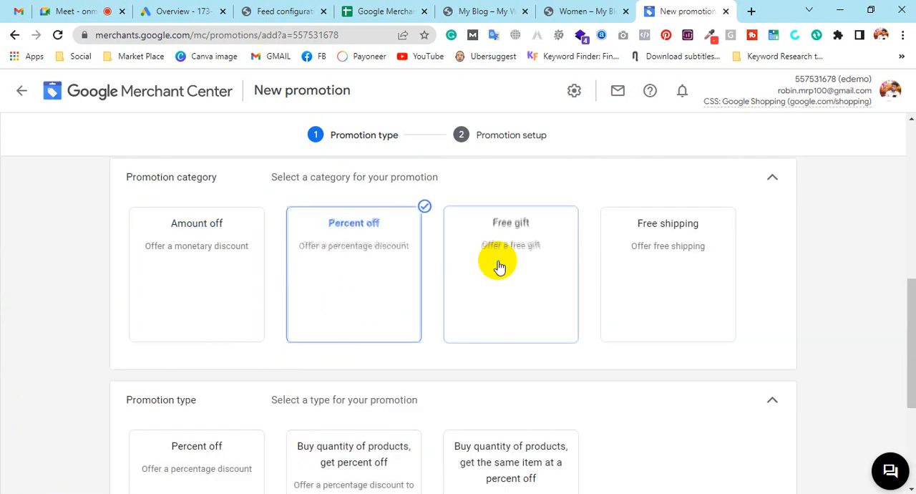
pyautogui.scroll(-3, 189, 458)
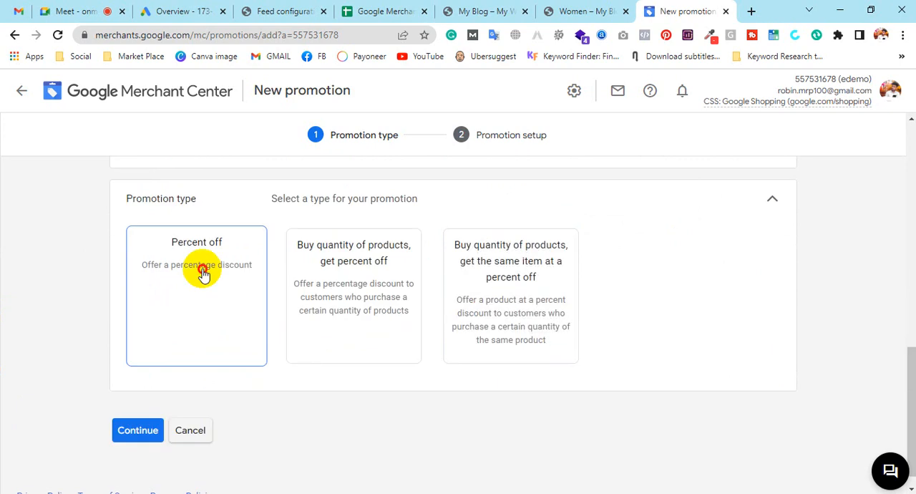
pyautogui.click(249, 300)
pyautogui.scroll(-2, 312, 411)
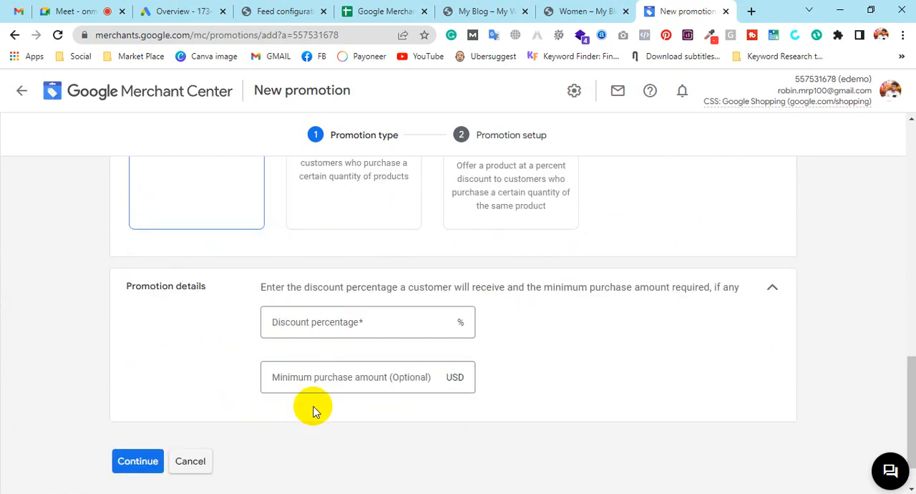
# Set the discount percentage to 50 % and continue to the promotion setup.
pyautogui.click(327, 324)
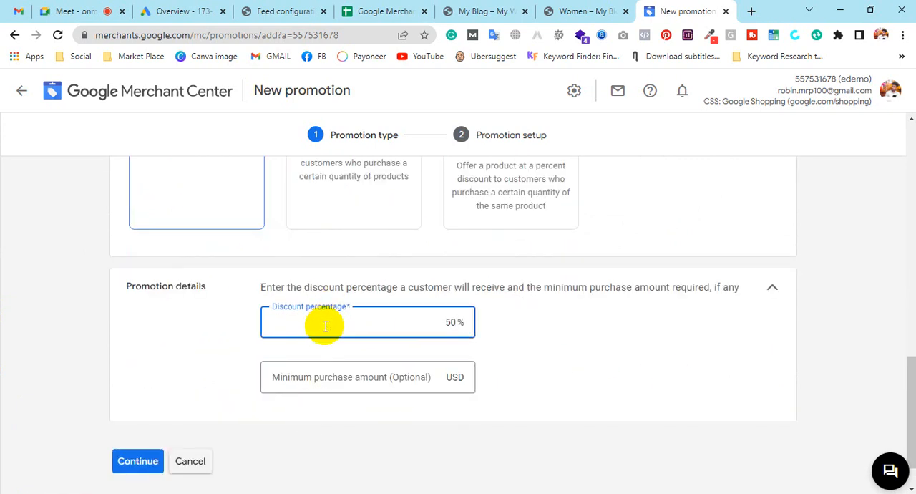
pyautogui.click(560, 380)
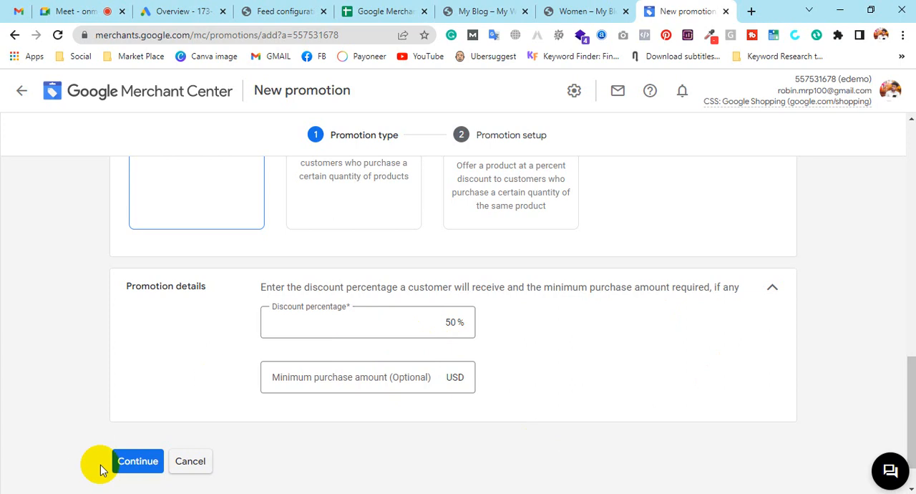
pyautogui.click(129, 462)
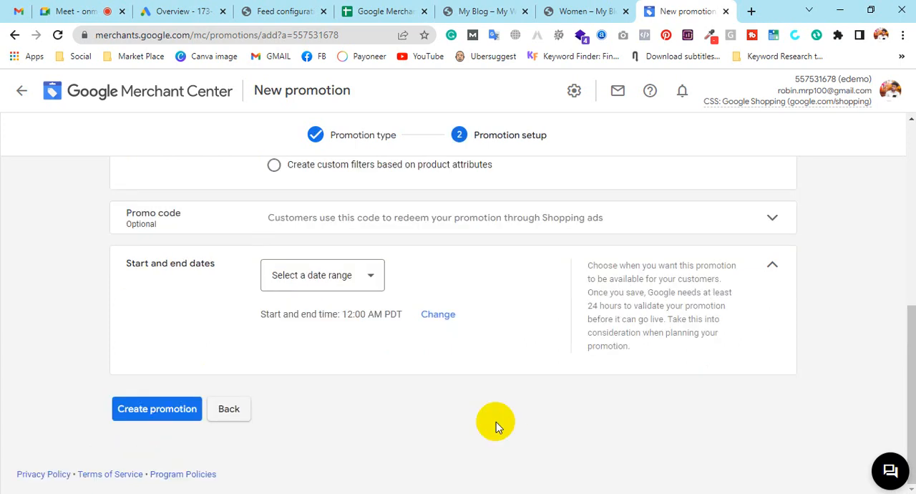
# Enter Women as the promotion title and 1002 as the promotion ID.
pyautogui.scroll(10, 459, 331)
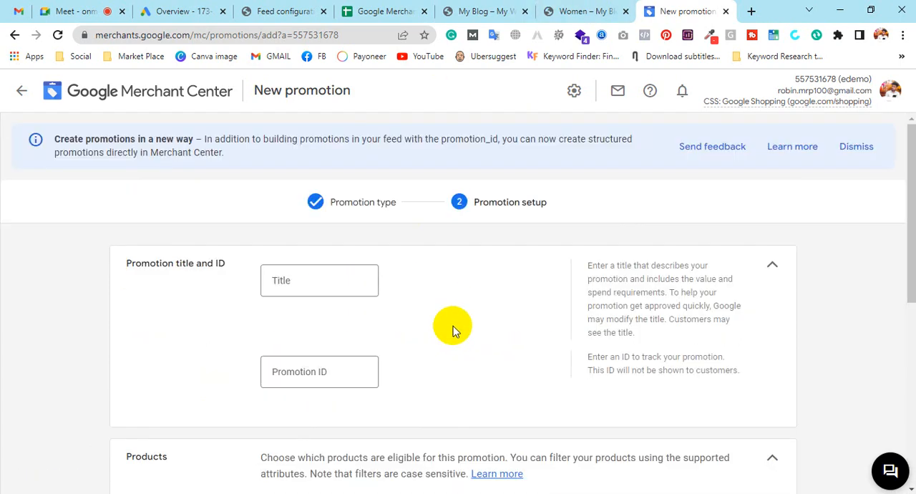
pyautogui.click(327, 290)
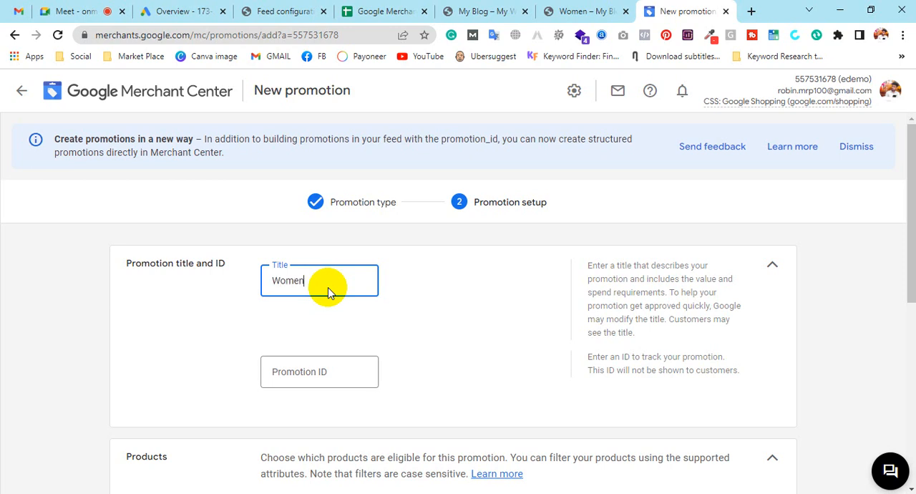
pyautogui.click(337, 369)
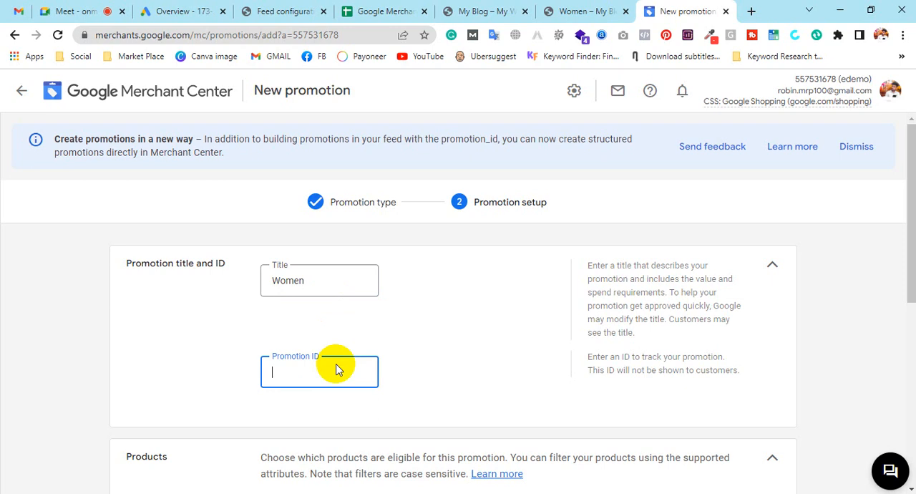
pyautogui.click(444, 389)
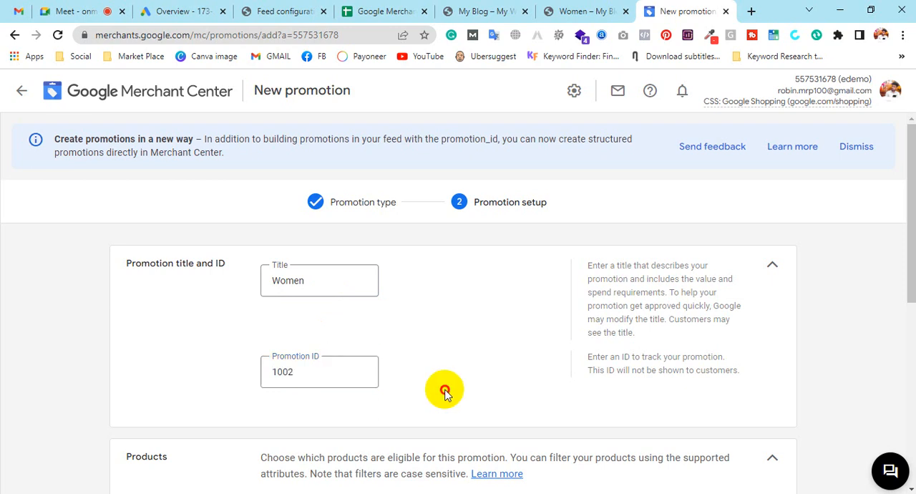
# Create a custom product filter on Brand with the 'is any of' condition.
pyautogui.scroll(-3, 444, 388)
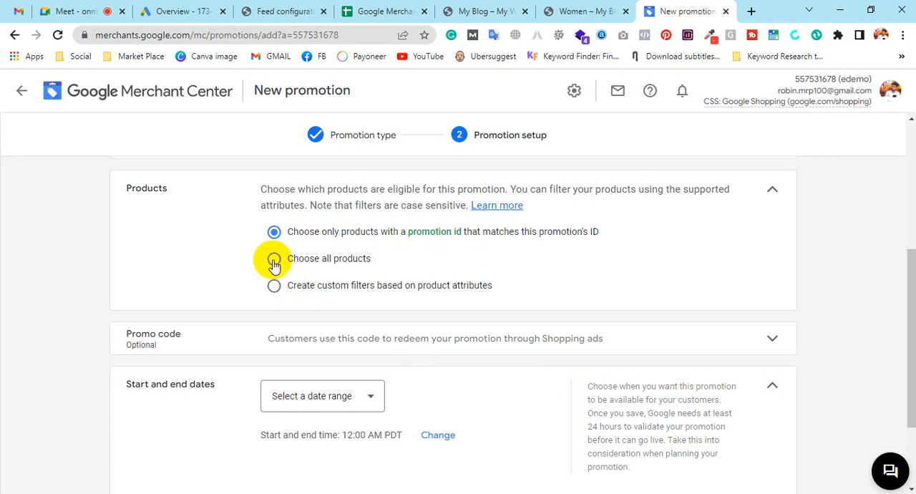
pyautogui.click(274, 285)
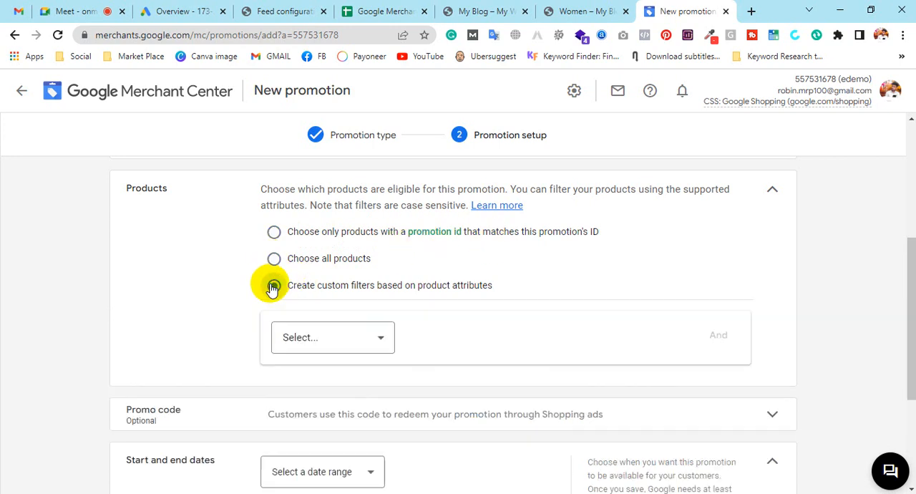
pyautogui.click(370, 344)
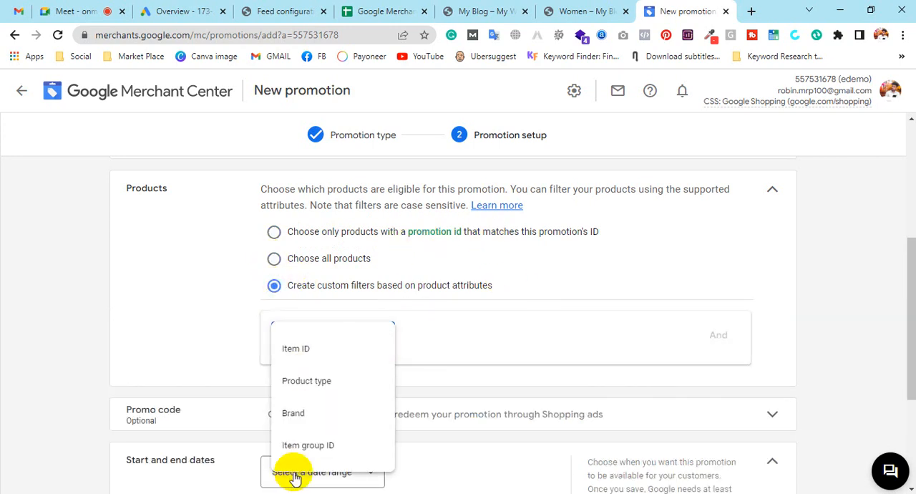
pyautogui.click(297, 413)
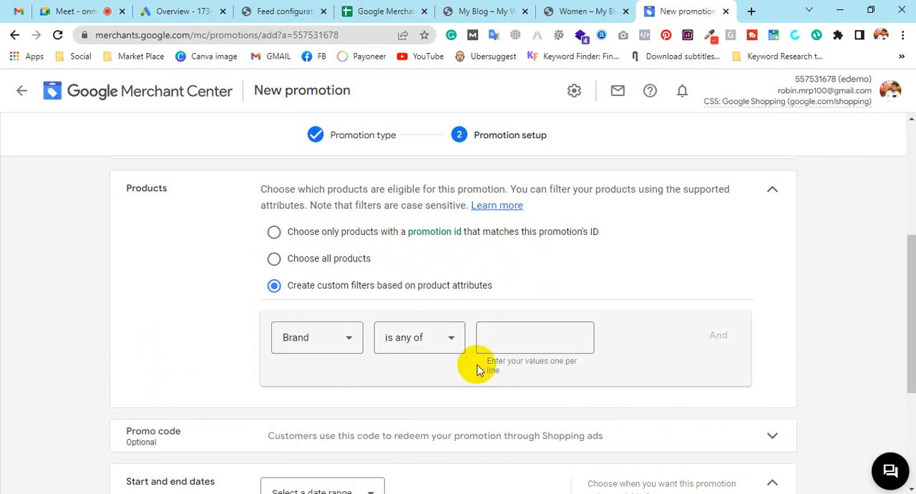
pyautogui.click(438, 337)
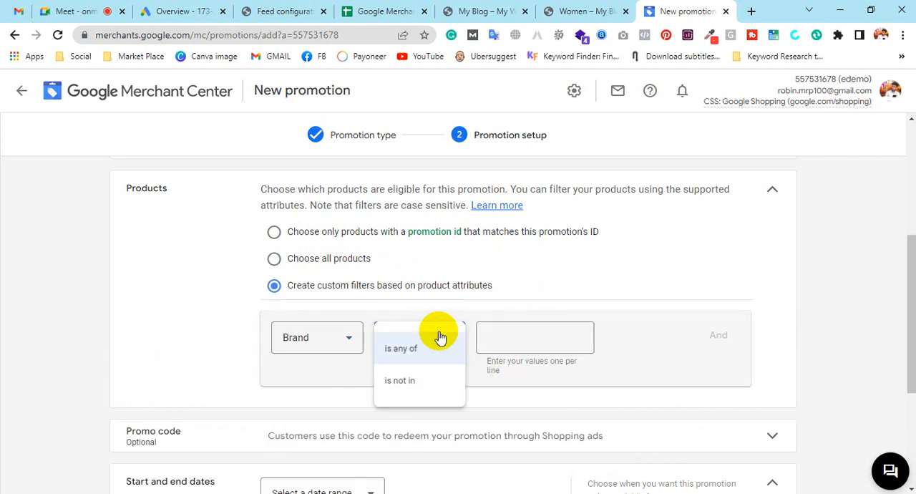
pyautogui.click(512, 338)
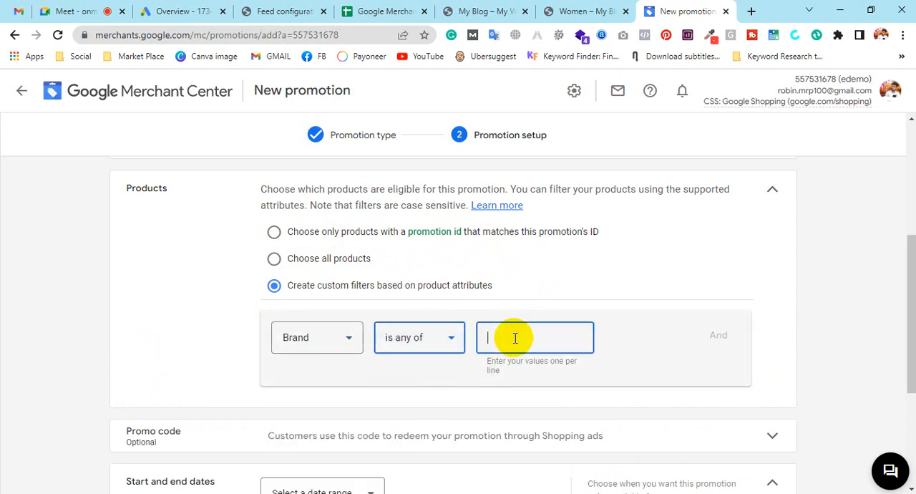
# Review the brand column values in the product feed spreadsheet.
pyautogui.click(385, 11)
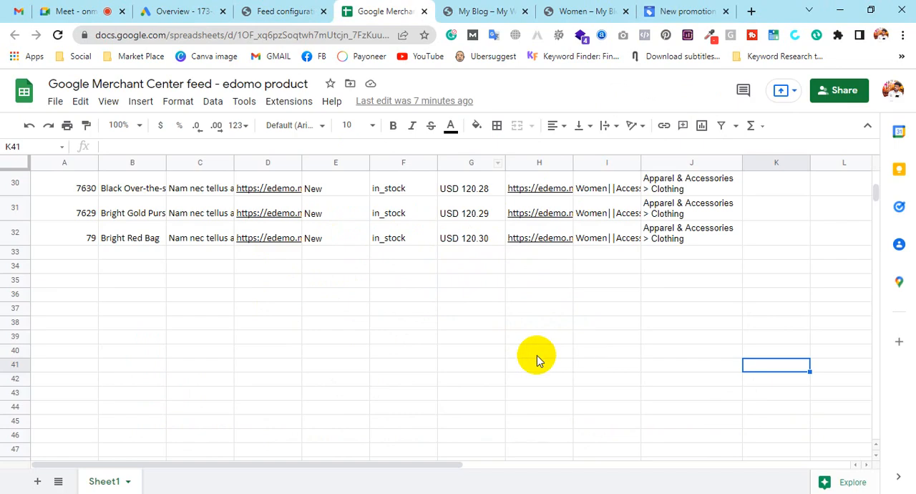
pyautogui.scroll(10, 537, 358)
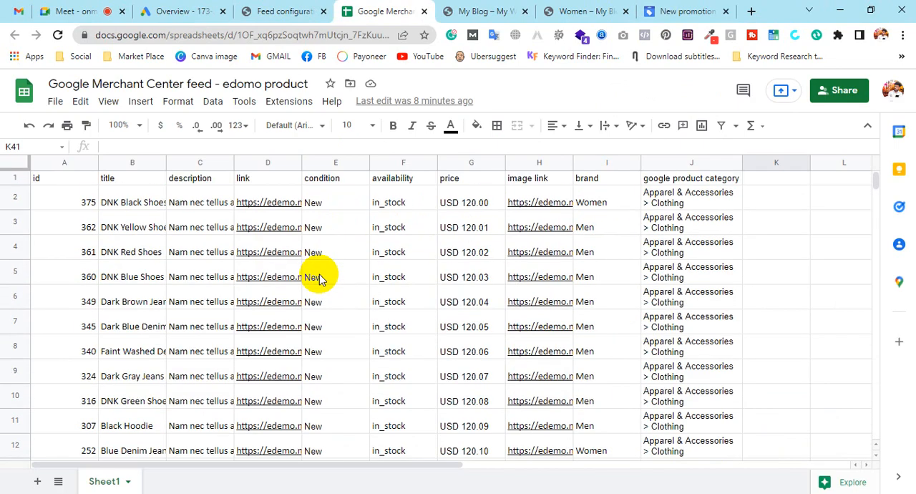
pyautogui.click(612, 204)
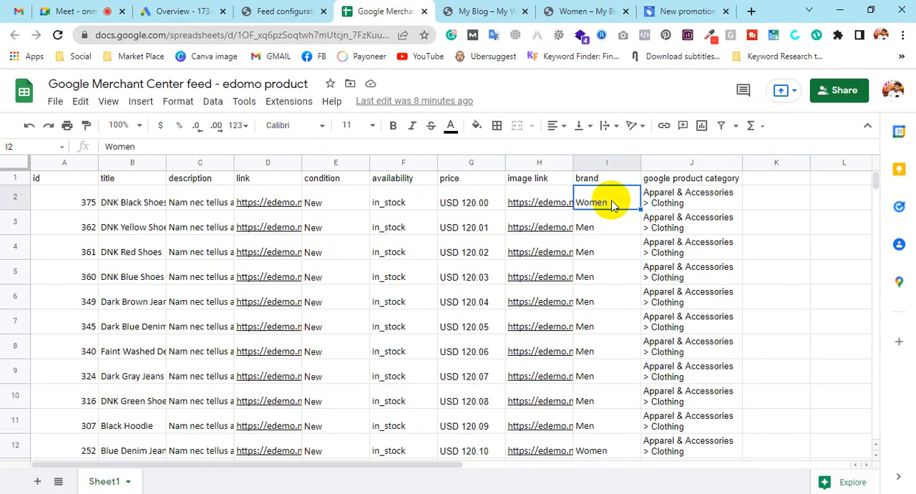
pyautogui.click(597, 228)
pyautogui.click(596, 250)
pyautogui.click(595, 276)
pyautogui.click(594, 321)
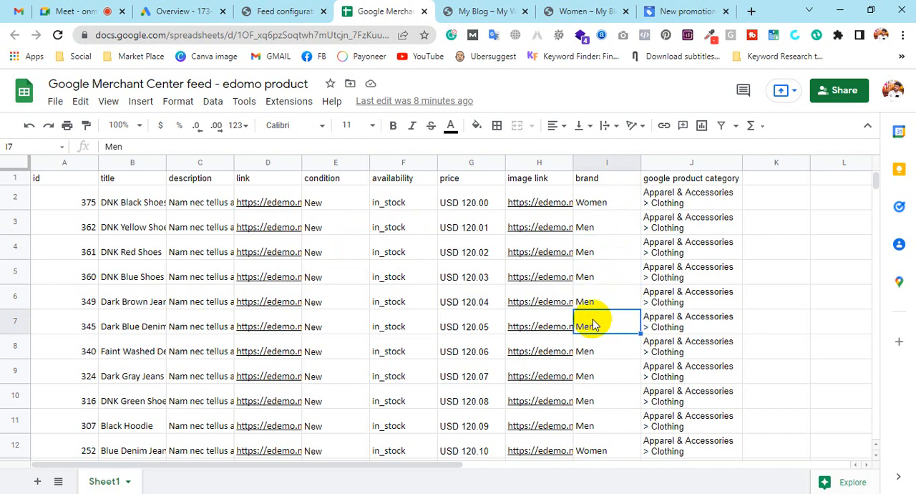
# Enter women as the brand filter value and women50 as the promo code.
pyautogui.click(686, 11)
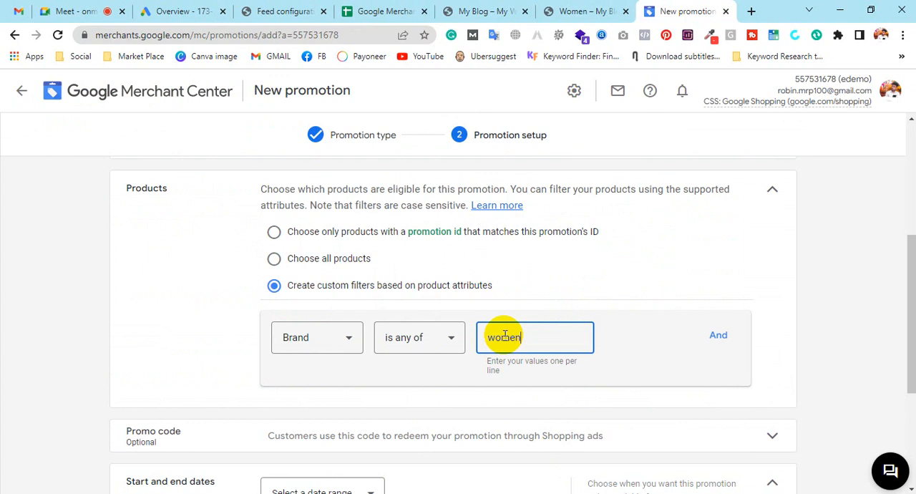
pyautogui.scroll(-3, 702, 380)
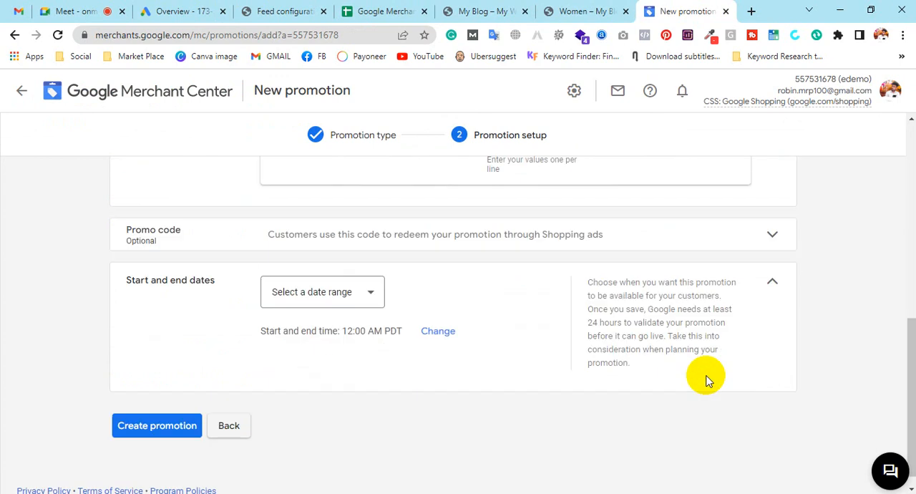
pyautogui.click(299, 243)
pyautogui.click(299, 270)
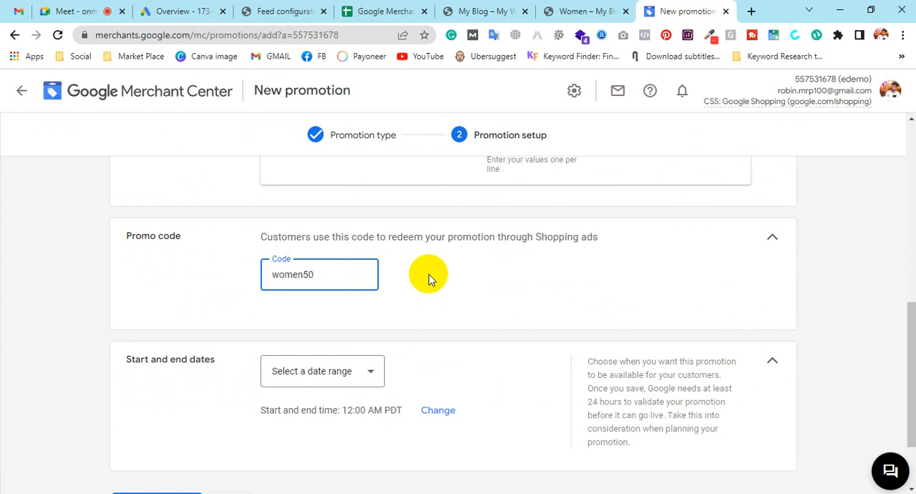
pyautogui.click(429, 275)
# Set the promotion's start and end dates to April 1 – 29, 2022 and create the promotion.
pyautogui.scroll(-1, 428, 274)
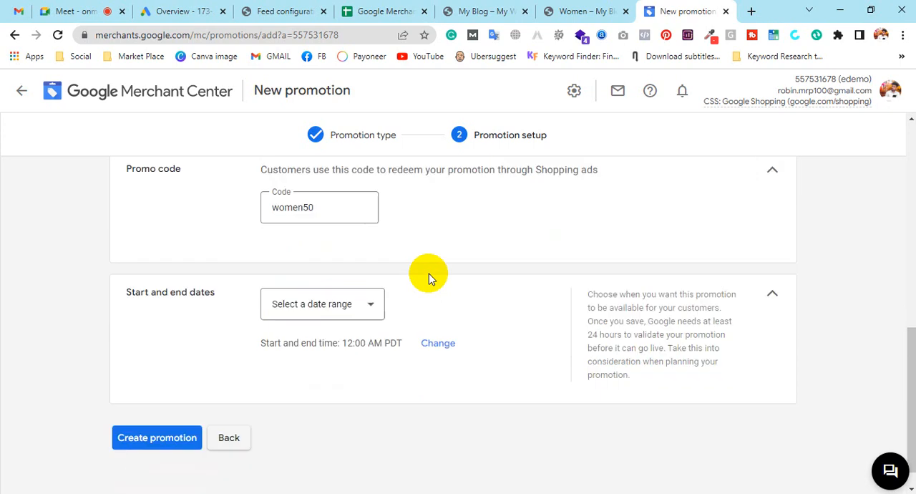
pyautogui.click(328, 306)
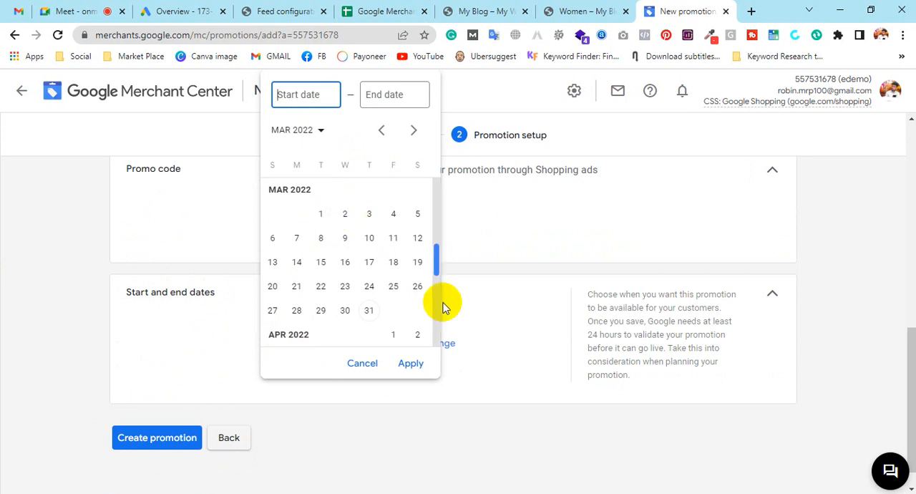
pyautogui.click(395, 336)
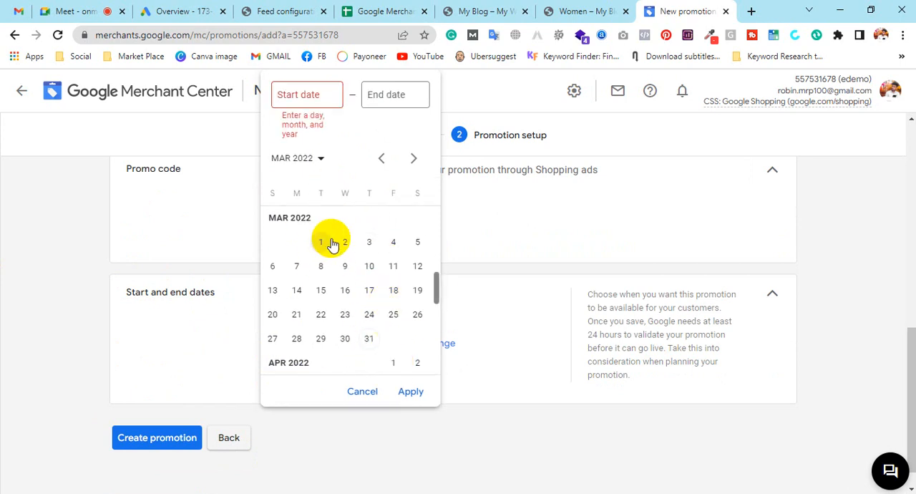
pyautogui.scroll(5, 347, 243)
pyautogui.scroll(4, 356, 234)
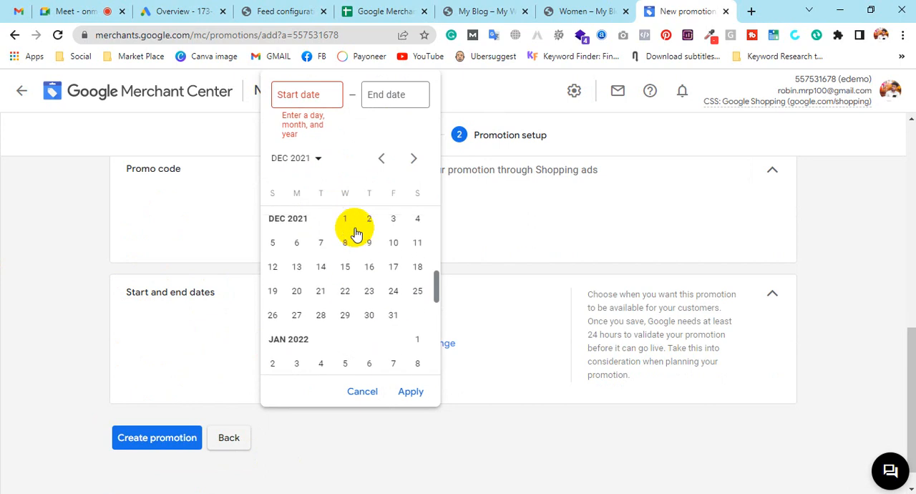
pyautogui.scroll(-8, 355, 234)
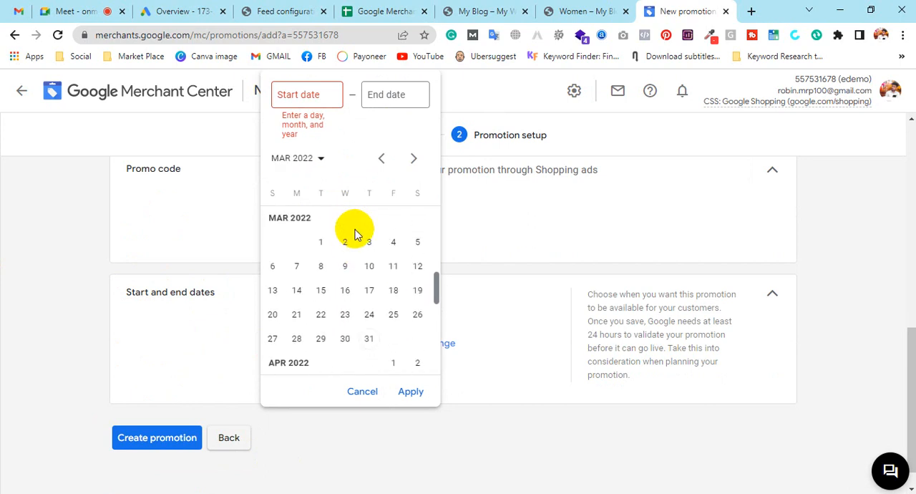
pyautogui.scroll(-3, 355, 237)
pyautogui.scroll(1, 360, 256)
pyautogui.scroll(1, 361, 262)
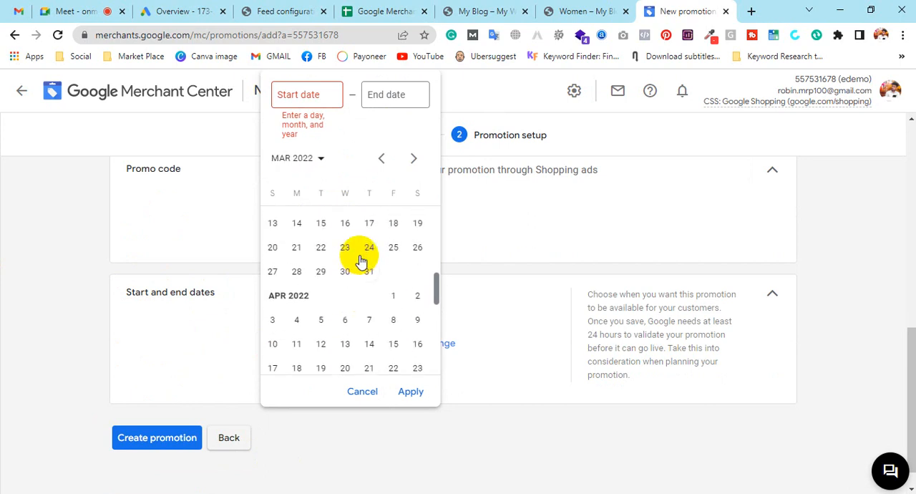
pyautogui.click(391, 295)
pyautogui.scroll(-1, 390, 269)
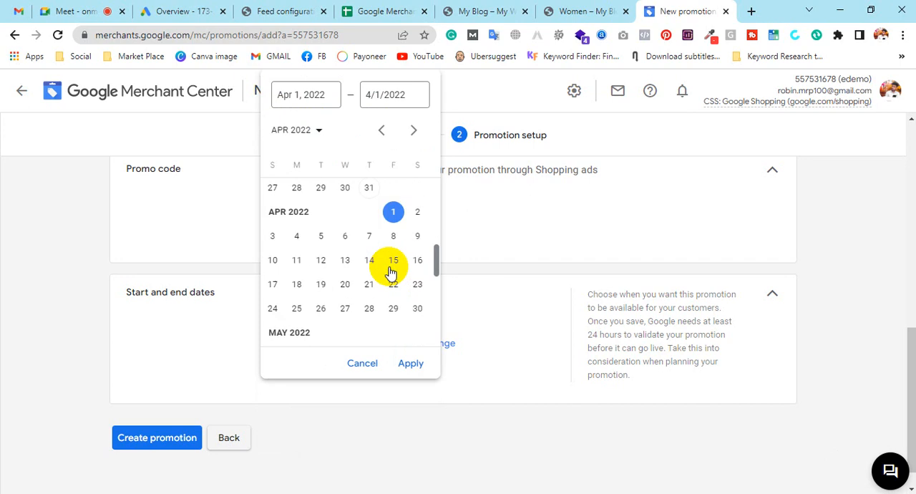
pyautogui.click(393, 298)
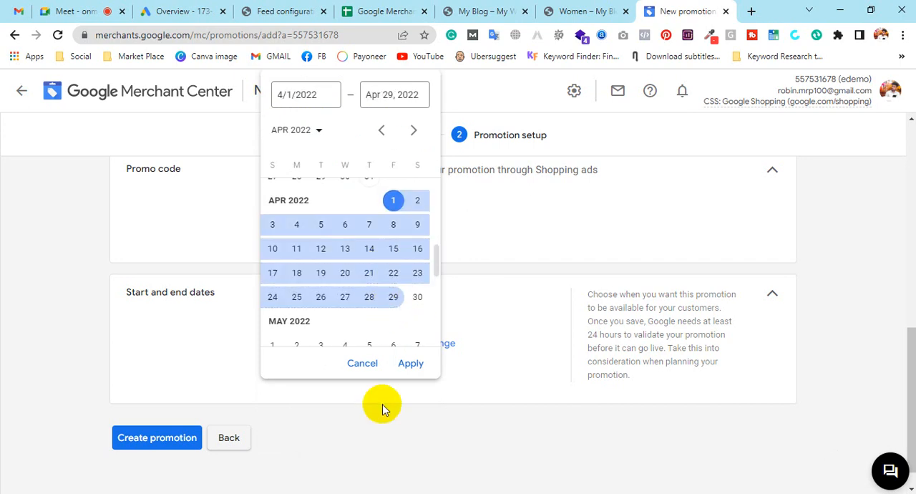
pyautogui.click(410, 364)
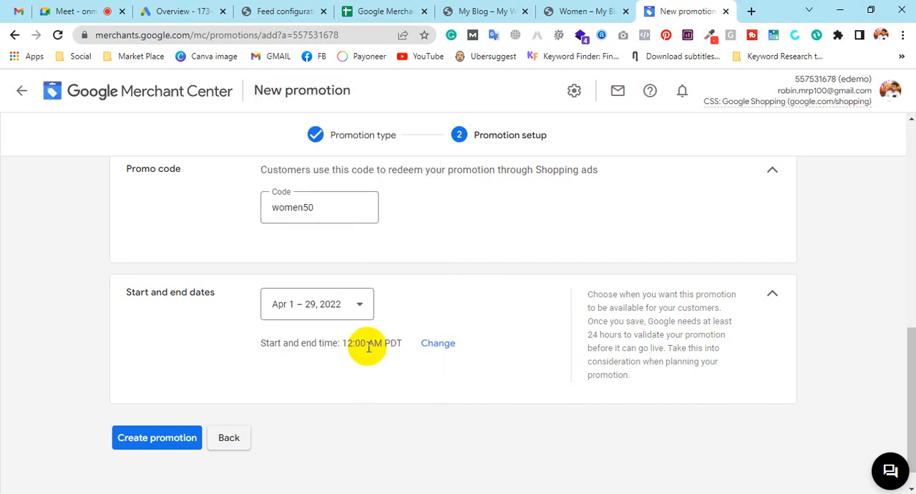
pyautogui.click(140, 440)
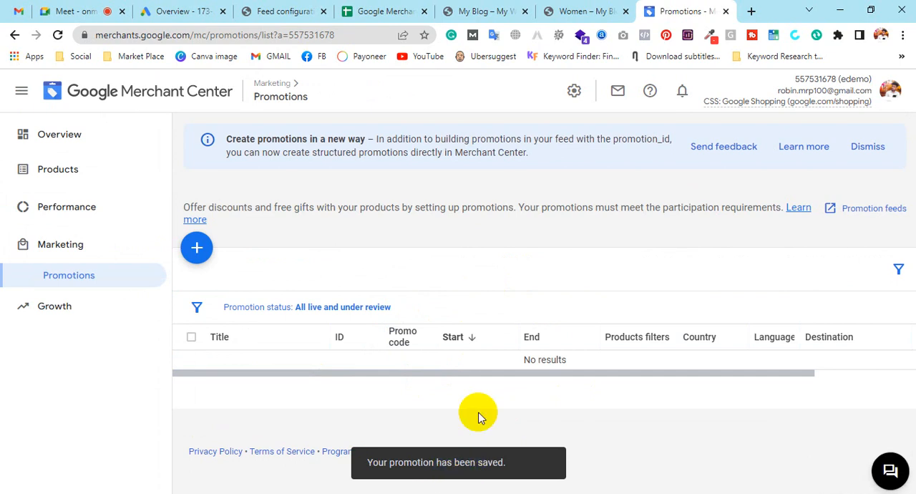
# Reload the promotions list and open the All products page.
pyautogui.moveTo(457, 373); pyautogui.dragTo(186, 309)
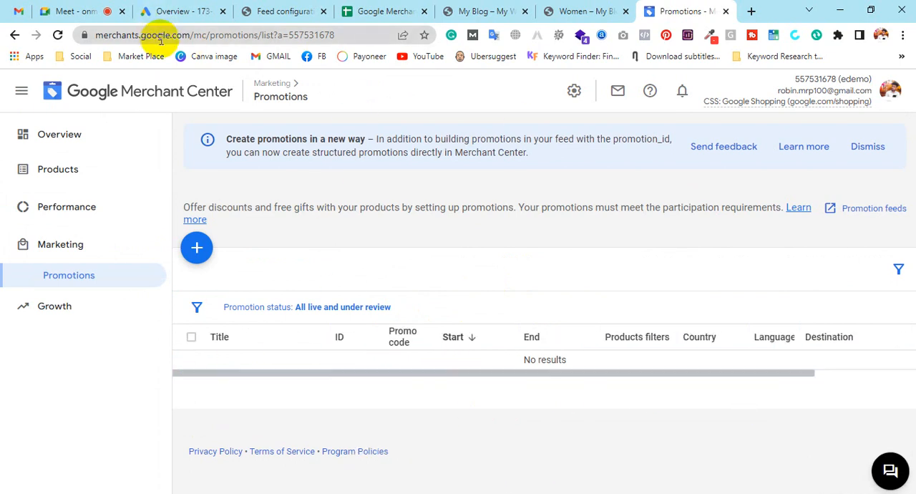
pyautogui.press('F5')
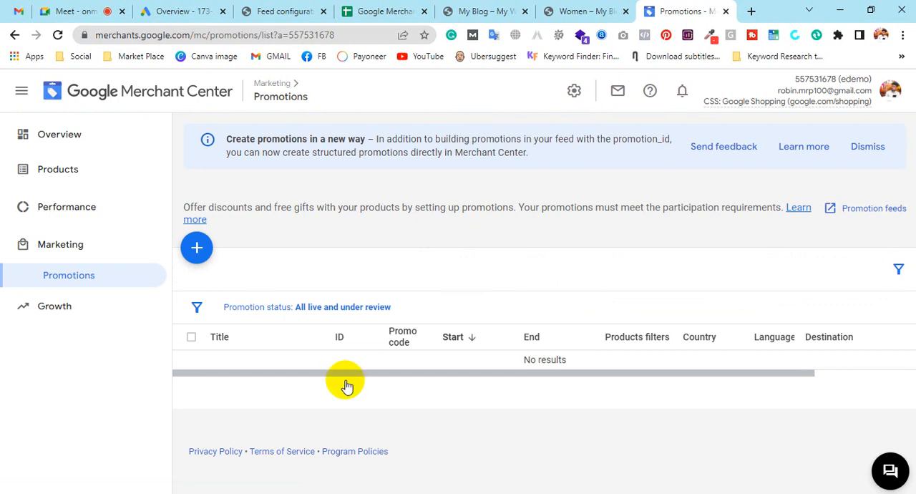
pyautogui.click(115, 207)
pyautogui.click(112, 176)
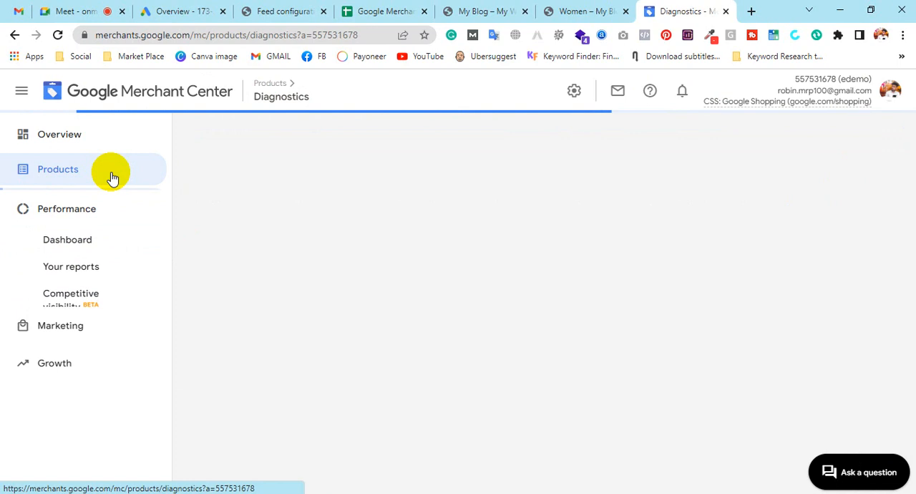
pyautogui.click(83, 233)
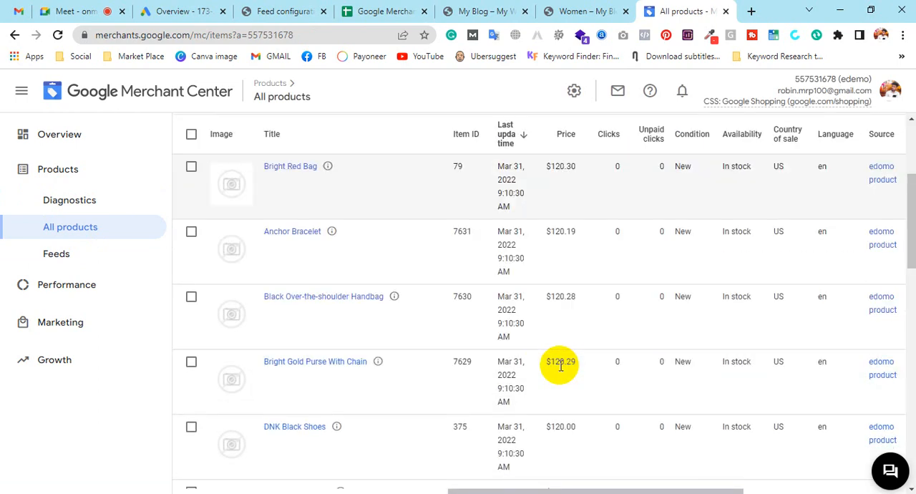
# Scroll across and down the products table to review each product's program and status.
pyautogui.moveTo(581, 491); pyautogui.dragTo(810, 491)
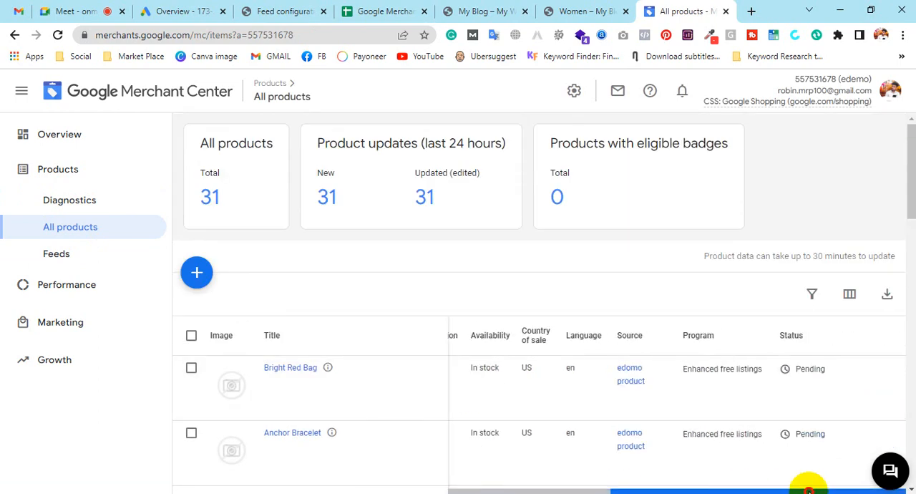
pyautogui.scroll(-15, 386, 323)
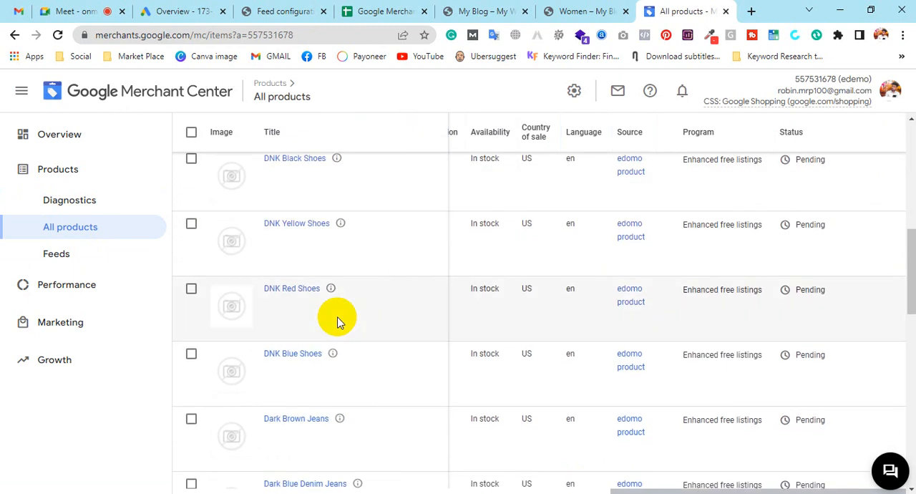
pyautogui.scroll(-4, 262, 335)
pyautogui.scroll(5, 262, 331)
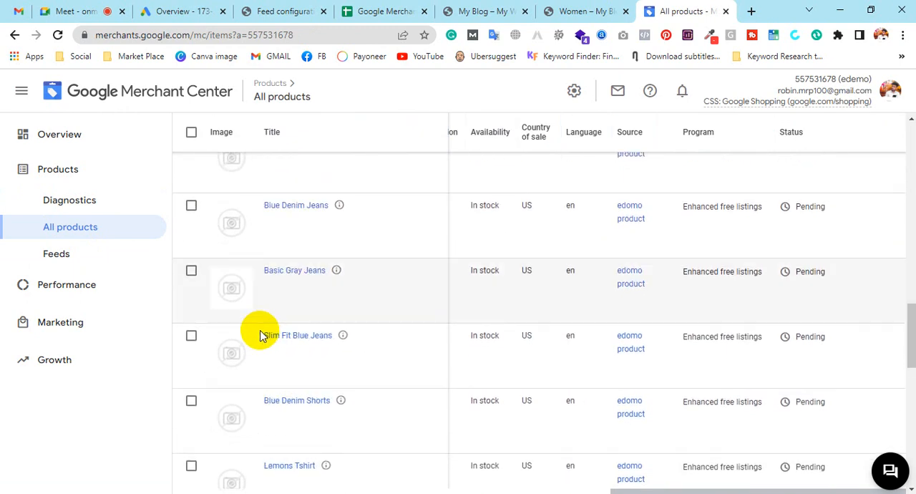
# Switch to Google Ads and start a new campaign with the Sales objective and Shopping campaign type.
pyautogui.click(180, 7)
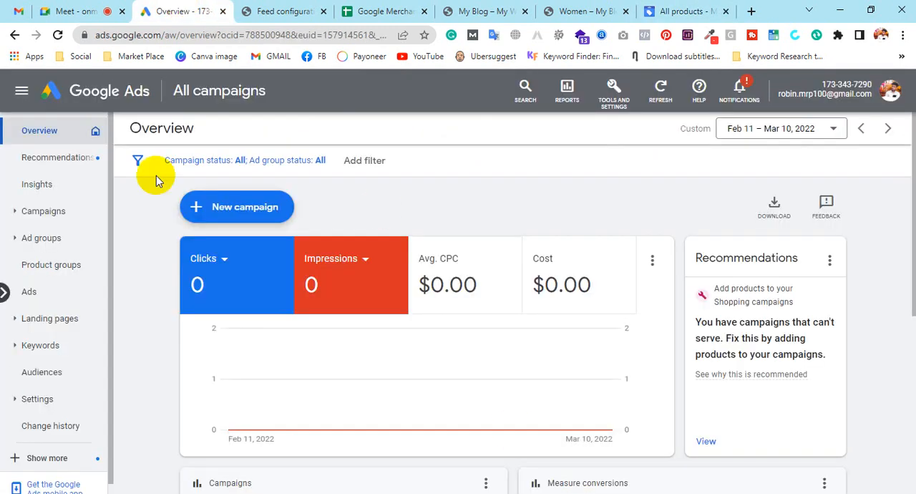
pyautogui.click(279, 222)
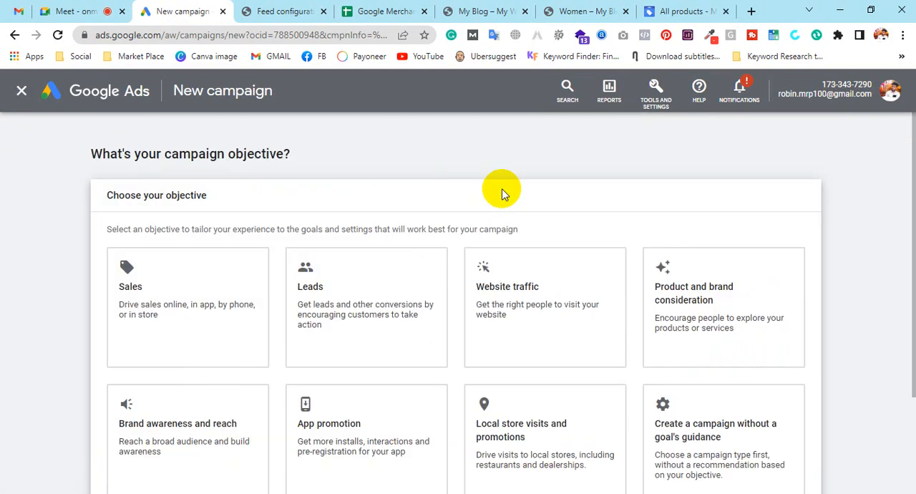
pyautogui.click(194, 274)
pyautogui.scroll(-3, 533, 285)
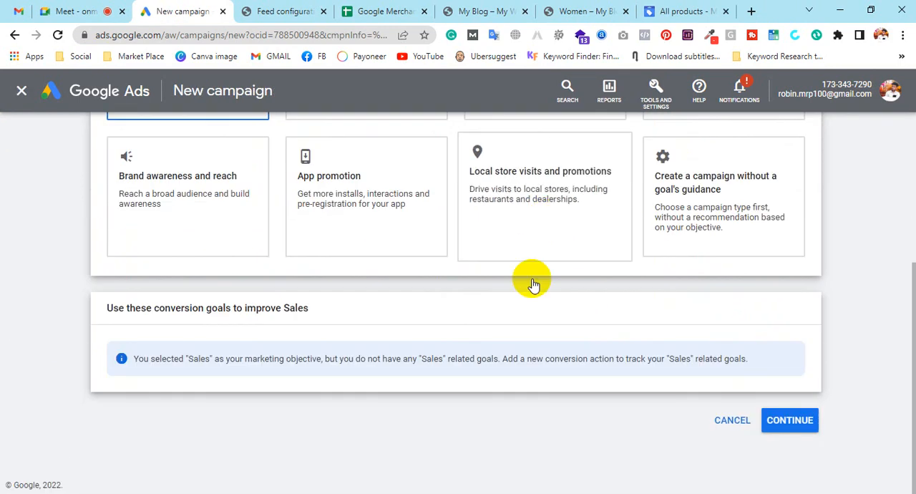
pyautogui.click(736, 364)
pyautogui.scroll(-3, 537, 303)
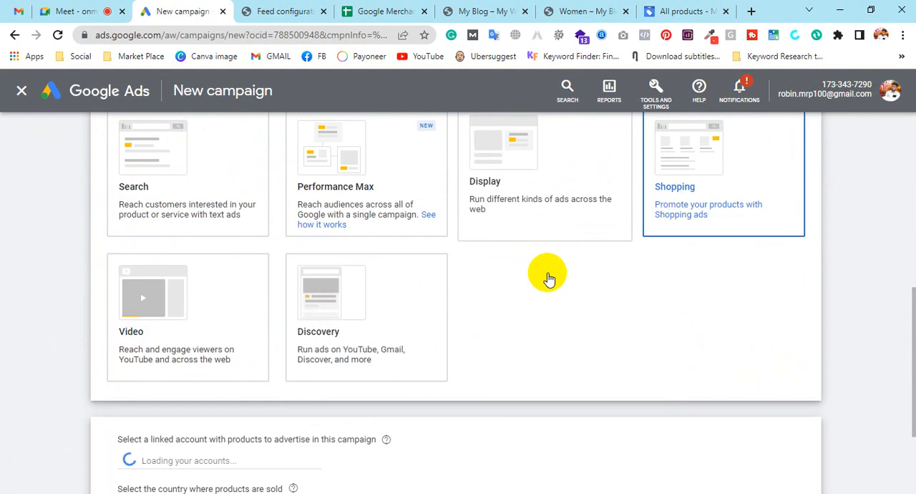
pyautogui.scroll(-2, 548, 278)
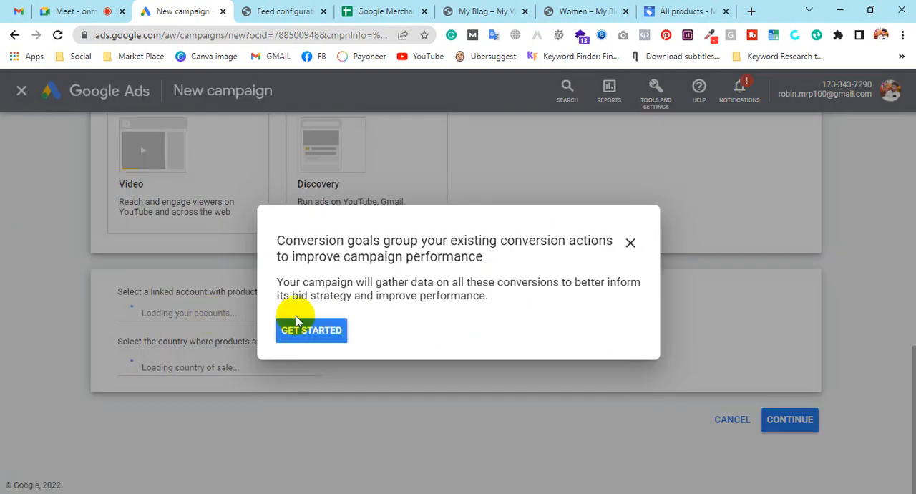
pyautogui.click(296, 331)
# Select the linked Merchant Center account to advertise products for the campaign.
pyautogui.scroll(-5, 393, 291)
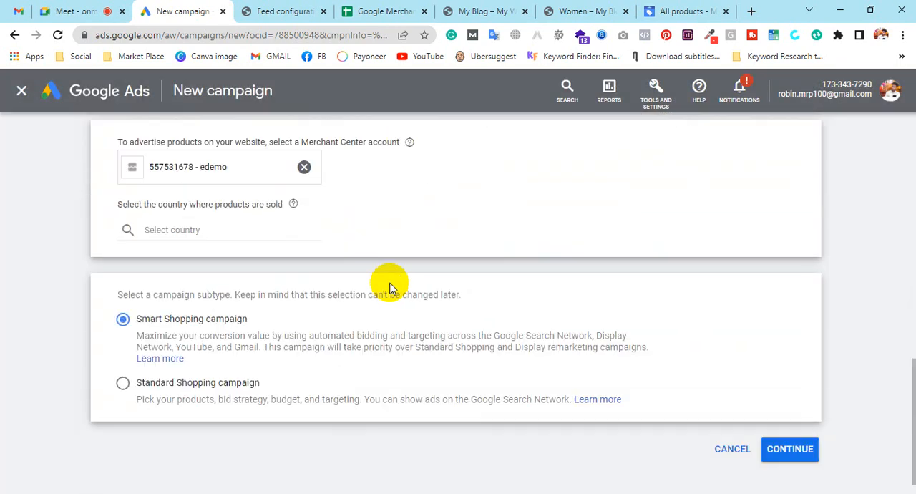
pyautogui.click(304, 166)
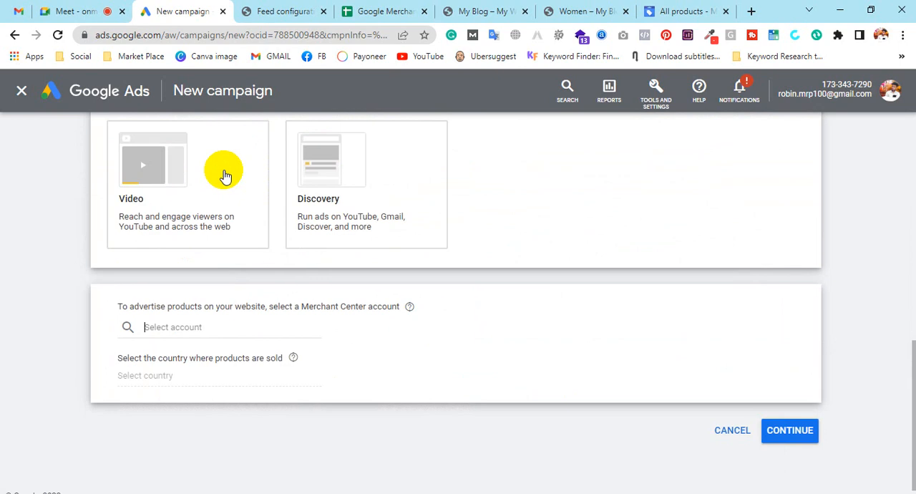
pyautogui.click(150, 327)
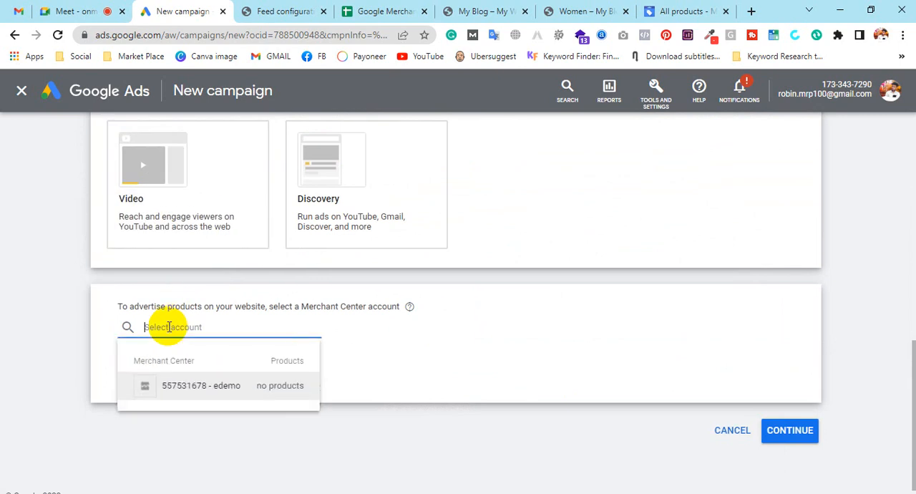
pyautogui.click(202, 389)
pyautogui.click(198, 395)
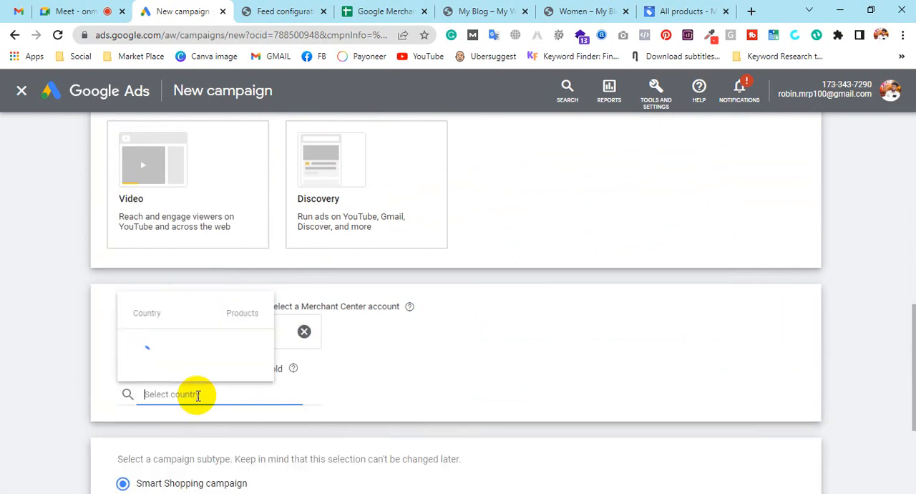
# Choose Belgium as the country where products are sold and the Standard Shopping campaign subtype.
pyautogui.scroll(-3, 176, 257)
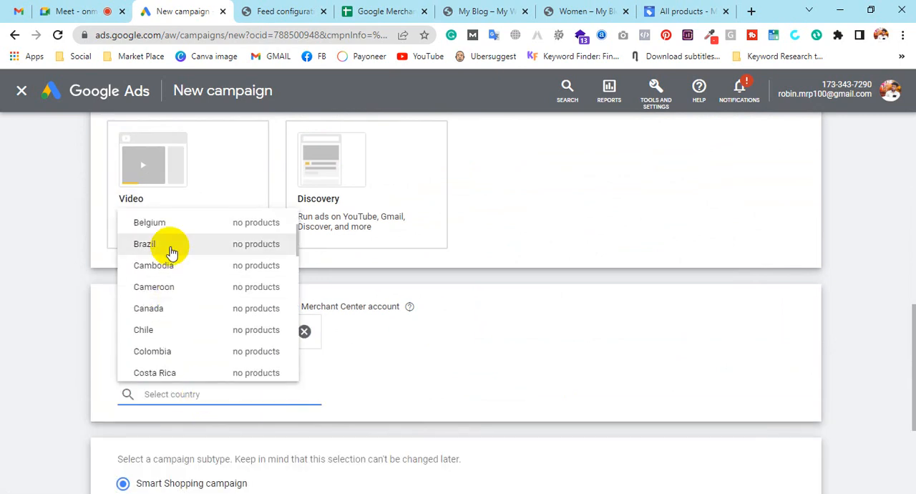
pyautogui.click(161, 222)
pyautogui.scroll(-3, 458, 297)
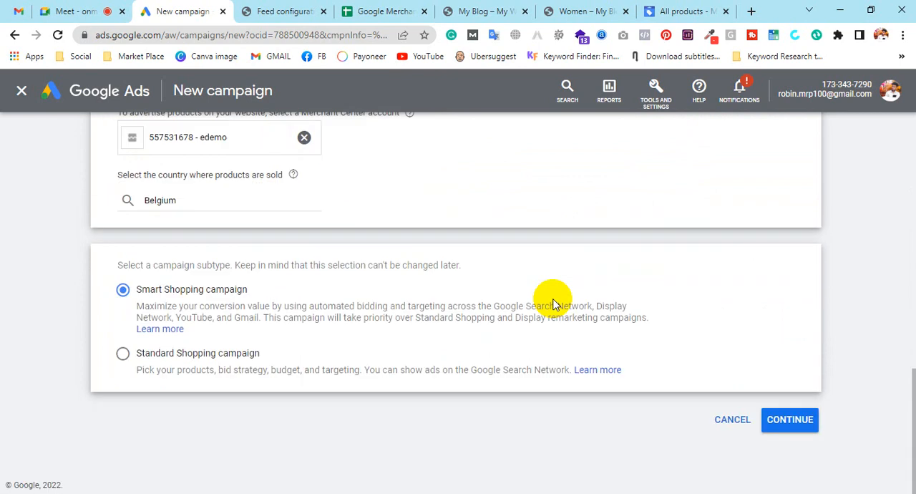
pyautogui.click(179, 360)
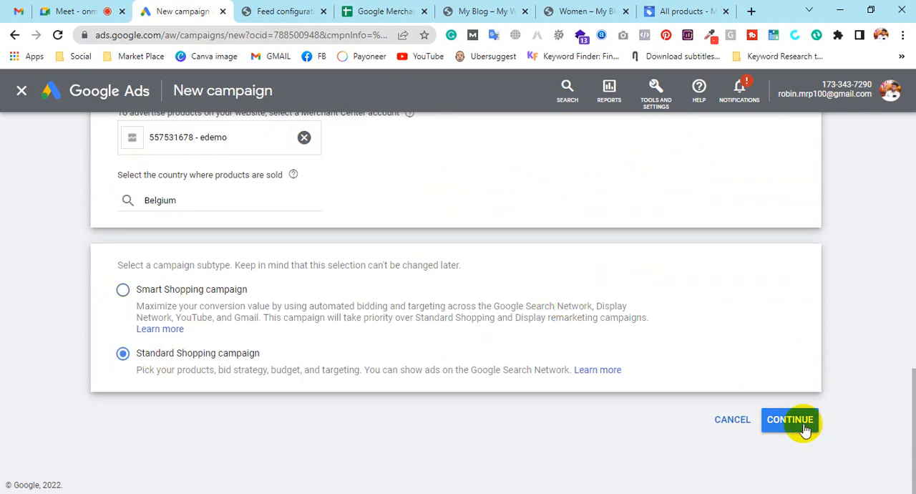
# Return to Merchant Center and scroll through the All products list.
pyautogui.click(653, 11)
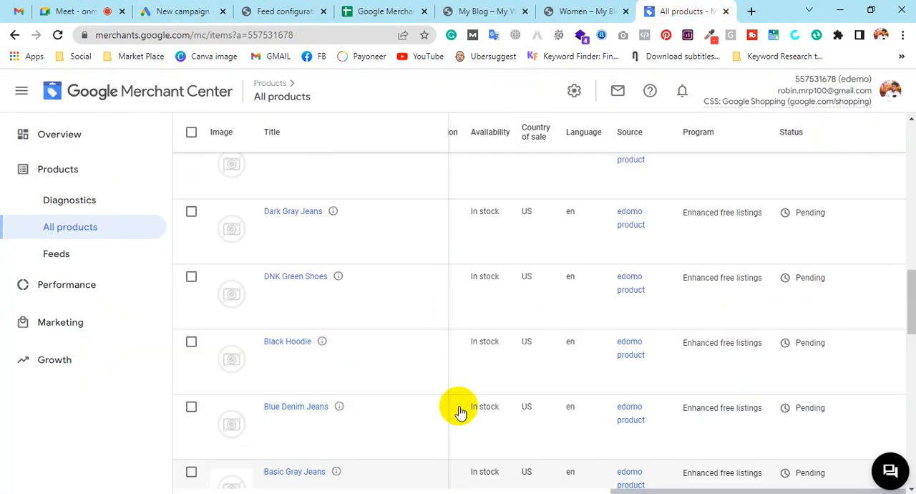
pyautogui.moveTo(824, 278); pyautogui.dragTo(791, 278)
pyautogui.scroll(10, 685, 351)
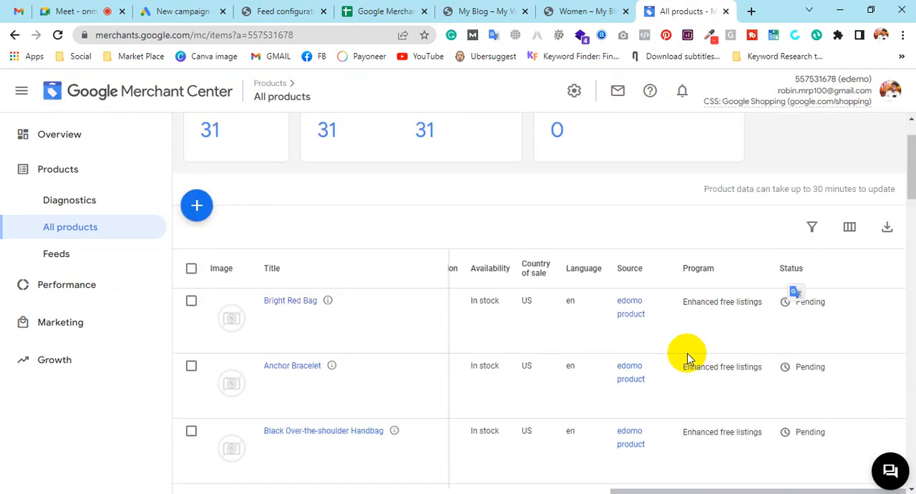
pyautogui.scroll(-3, 680, 365)
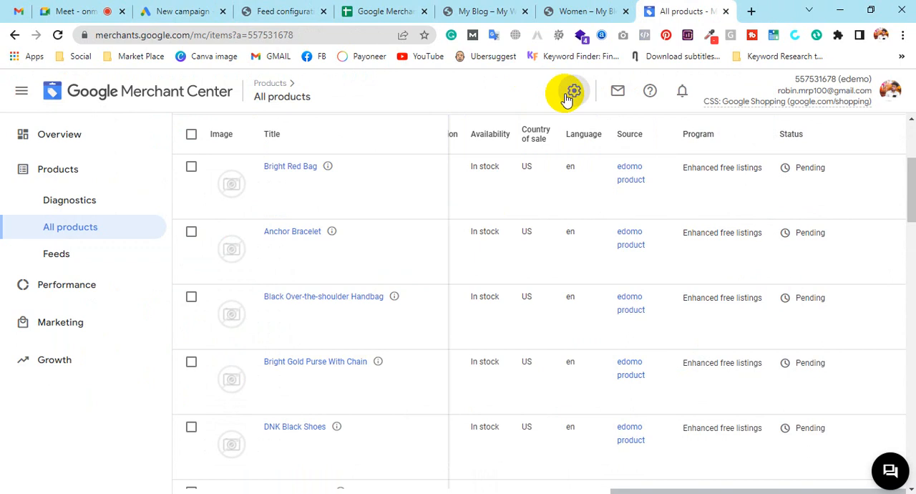
# Open the Merchant Center tools and settings menu.
pyautogui.click(567, 95)
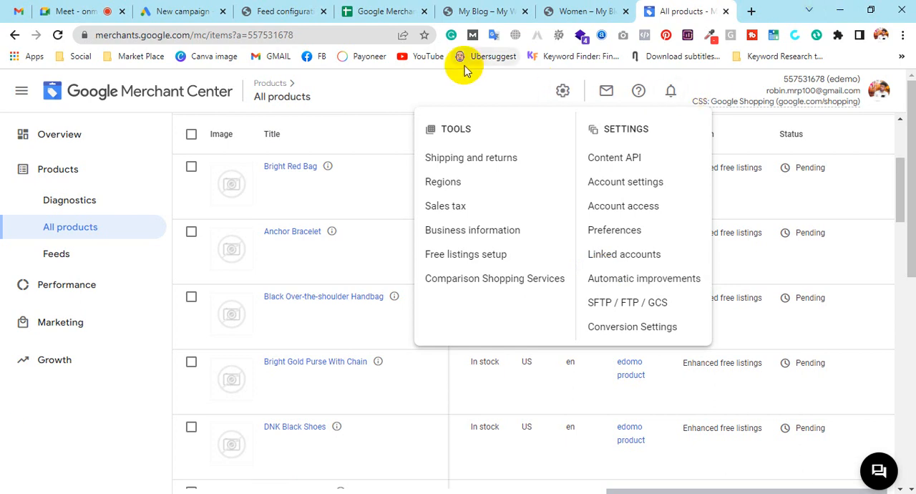
pyautogui.click(513, 104)
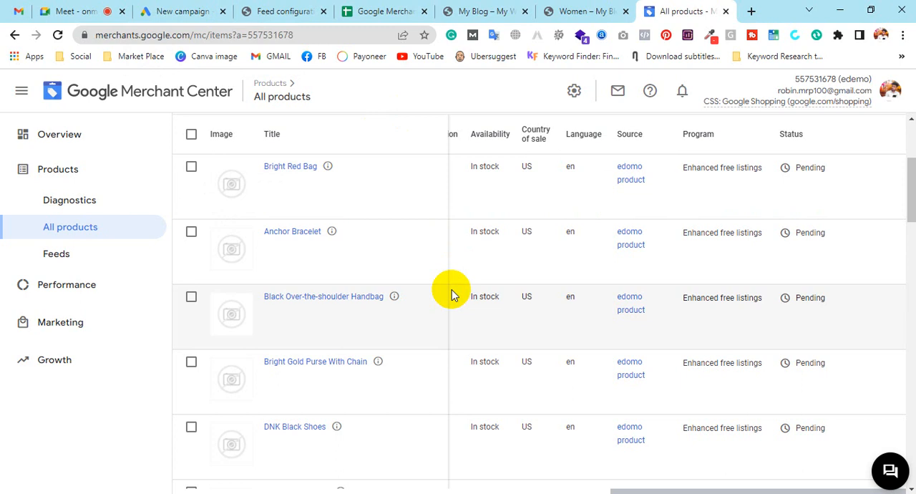
pyautogui.click(575, 93)
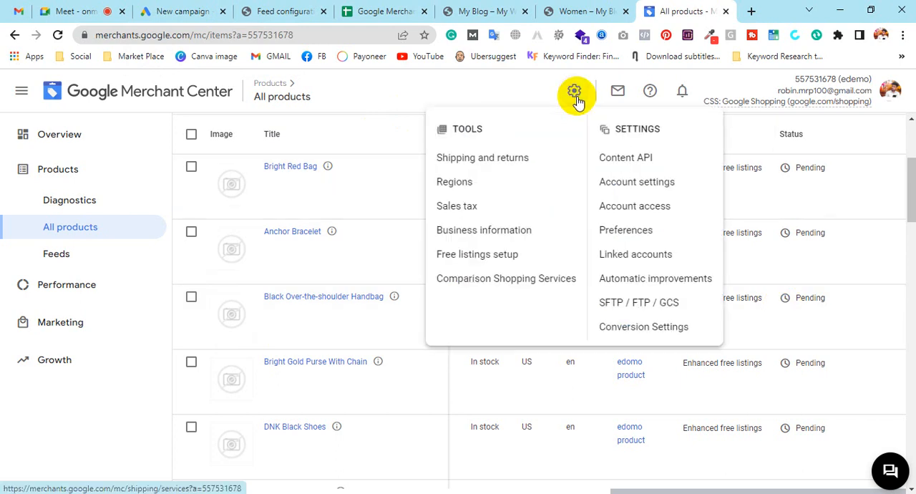
pyautogui.click(575, 93)
pyautogui.scroll(3, 532, 414)
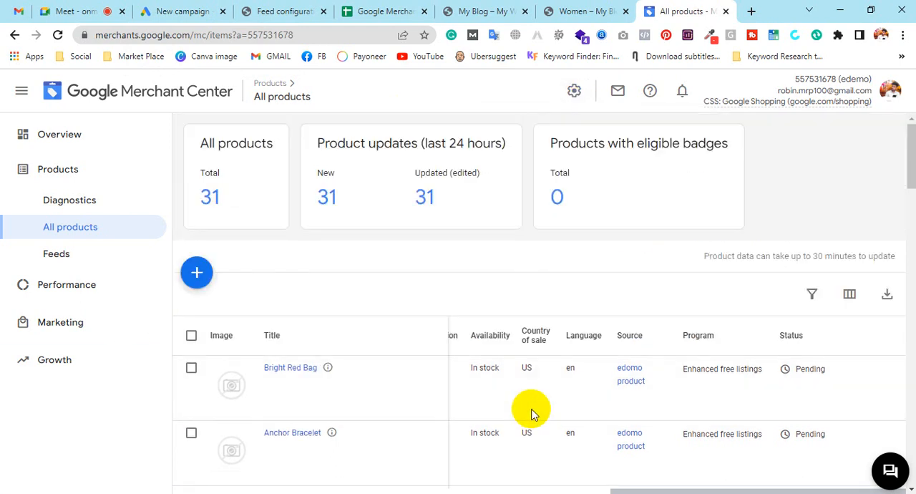
pyautogui.click(574, 91)
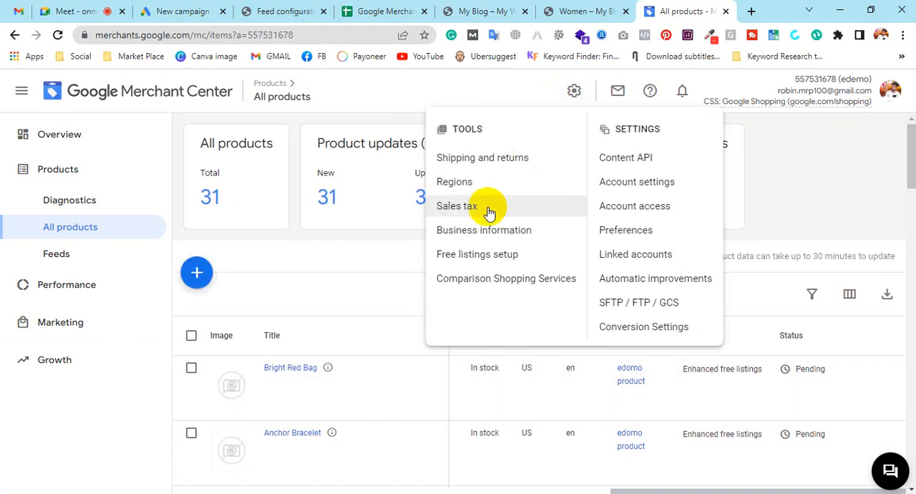